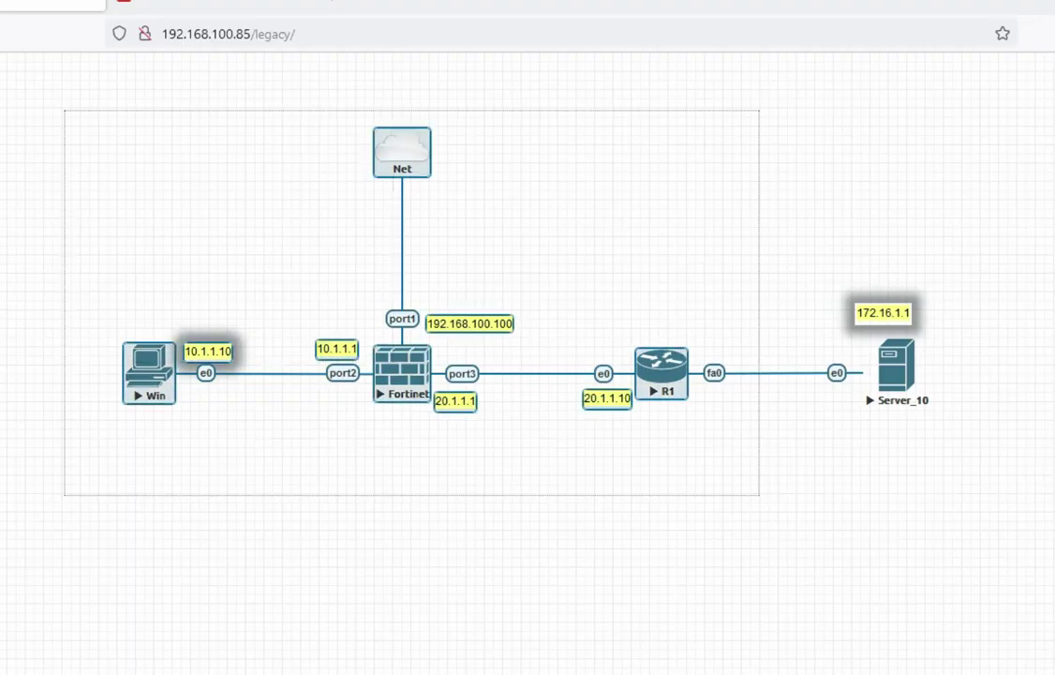
Switch from the EVE topology to the FortiGate web interface and open its Network dashboard
{"action": "left_click_drag", "start_coordinate": [759, 495], "coordinate": [890, 459]}
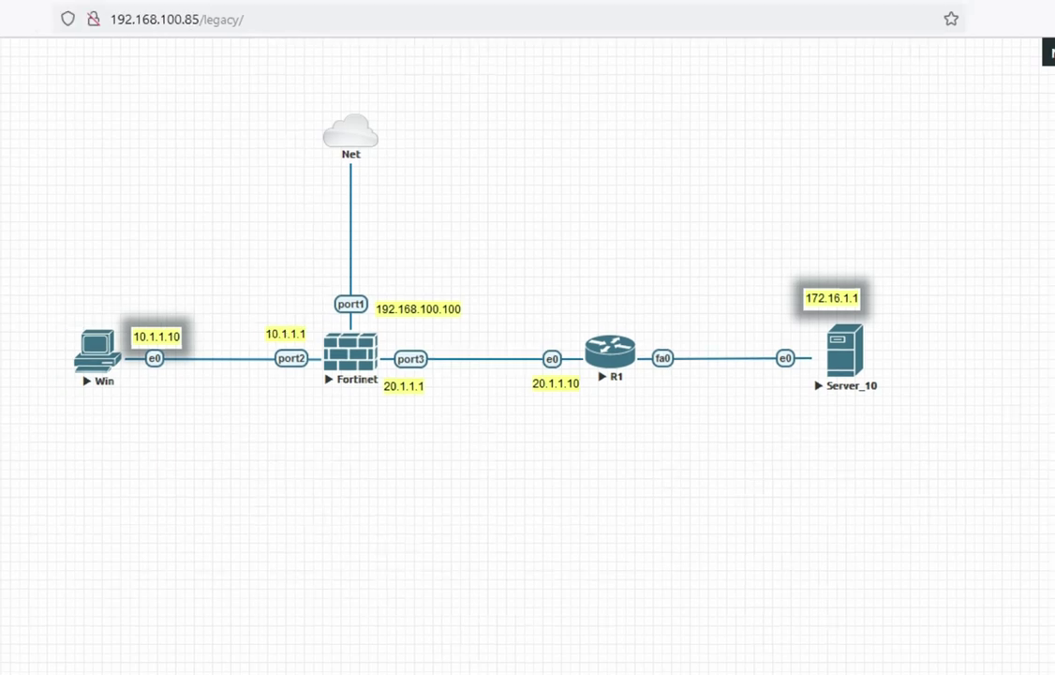
{"action": "left_click", "coordinate": [299, 40]}
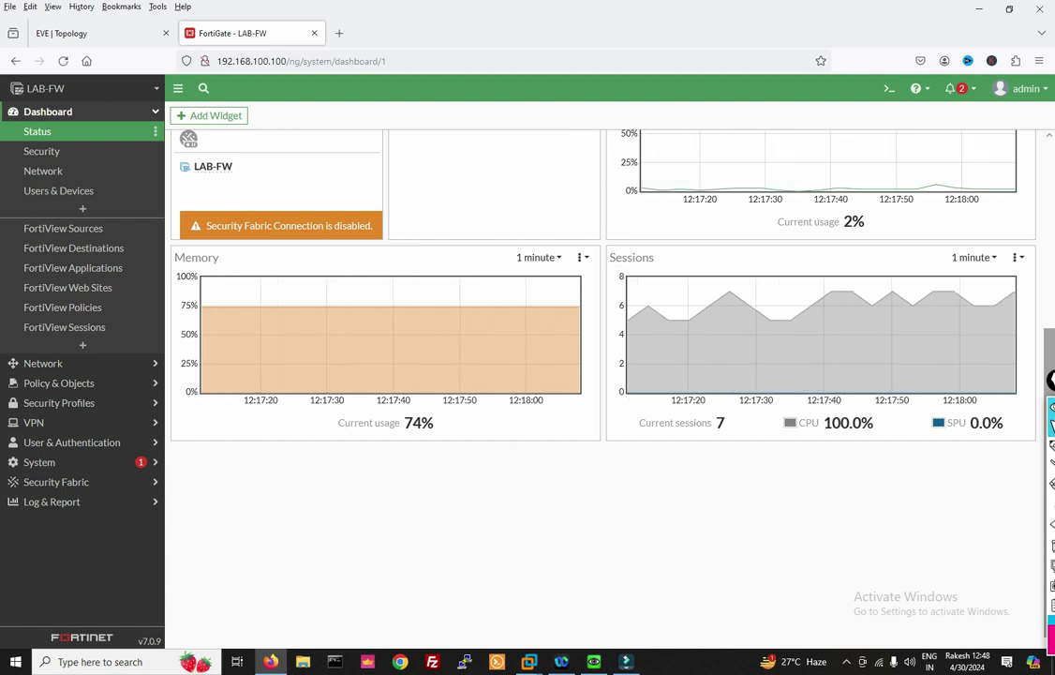
{"action": "left_click", "coordinate": [43, 170]}
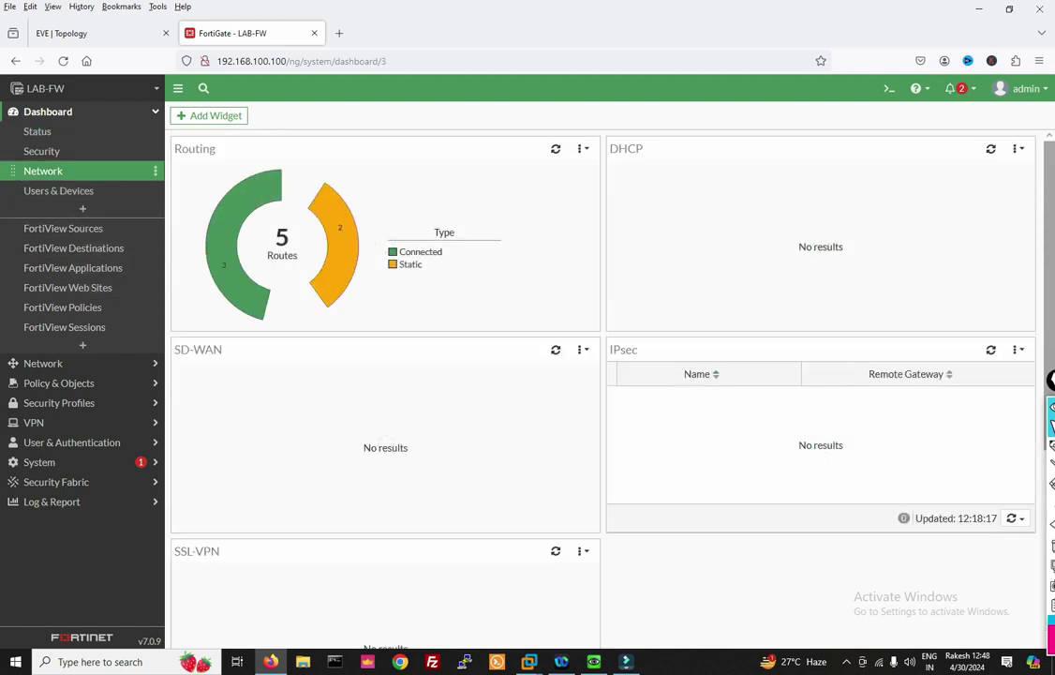
{"action": "mouse_move", "coordinate": [385, 246]}
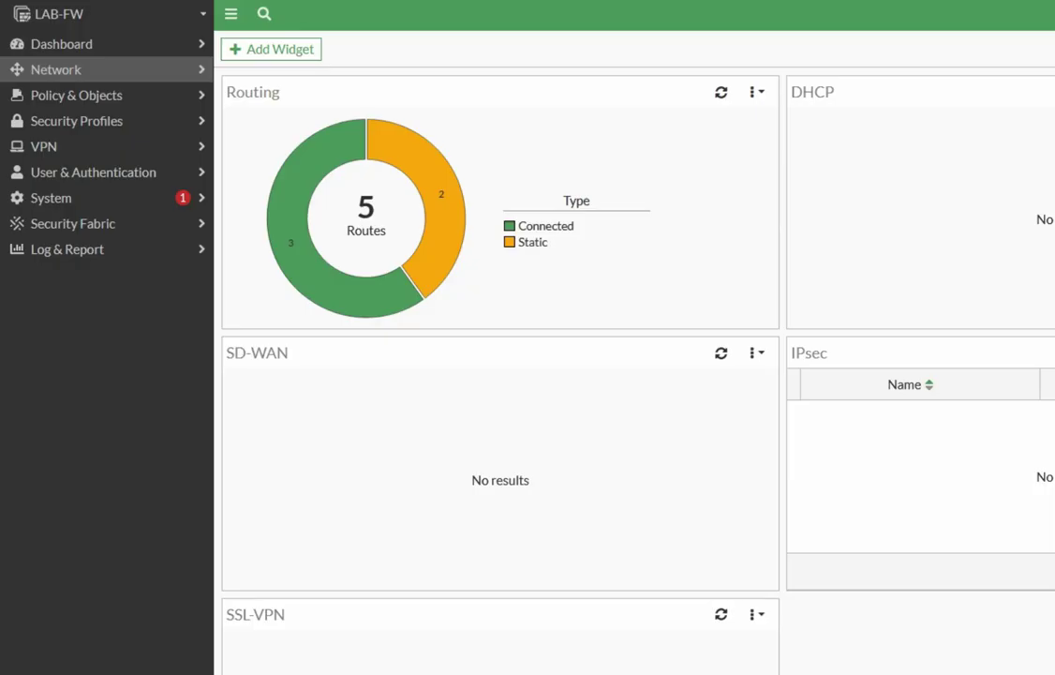
Open the firewall's network interfaces list and review the physical ports and their IP addresses
{"action": "left_click", "coordinate": [56, 69]}
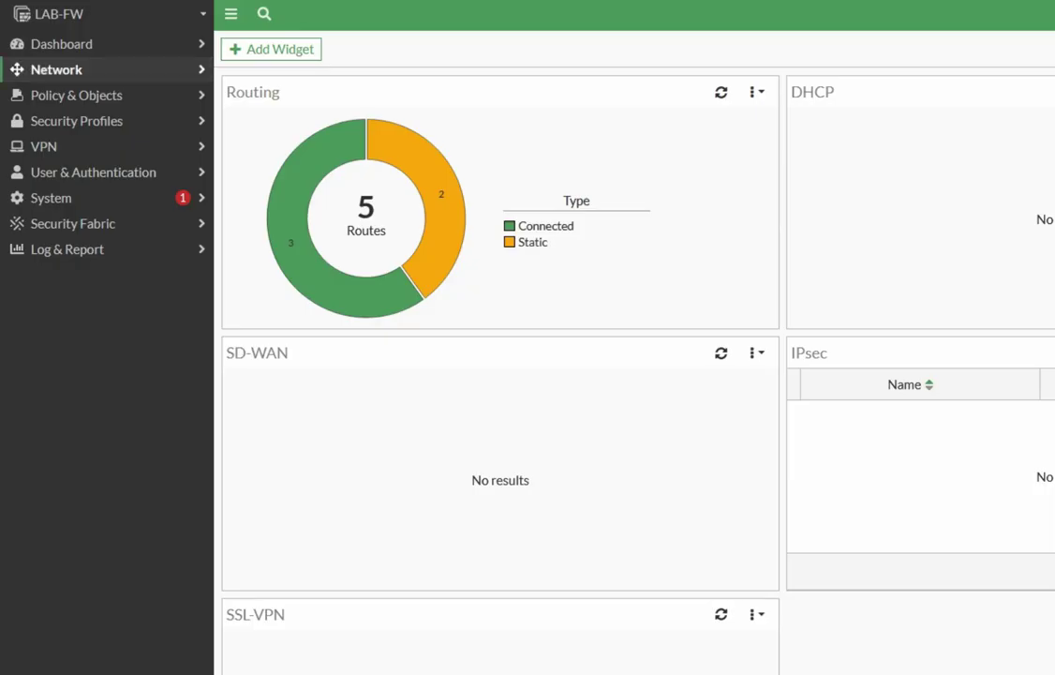
{"action": "left_click", "coordinate": [58, 95]}
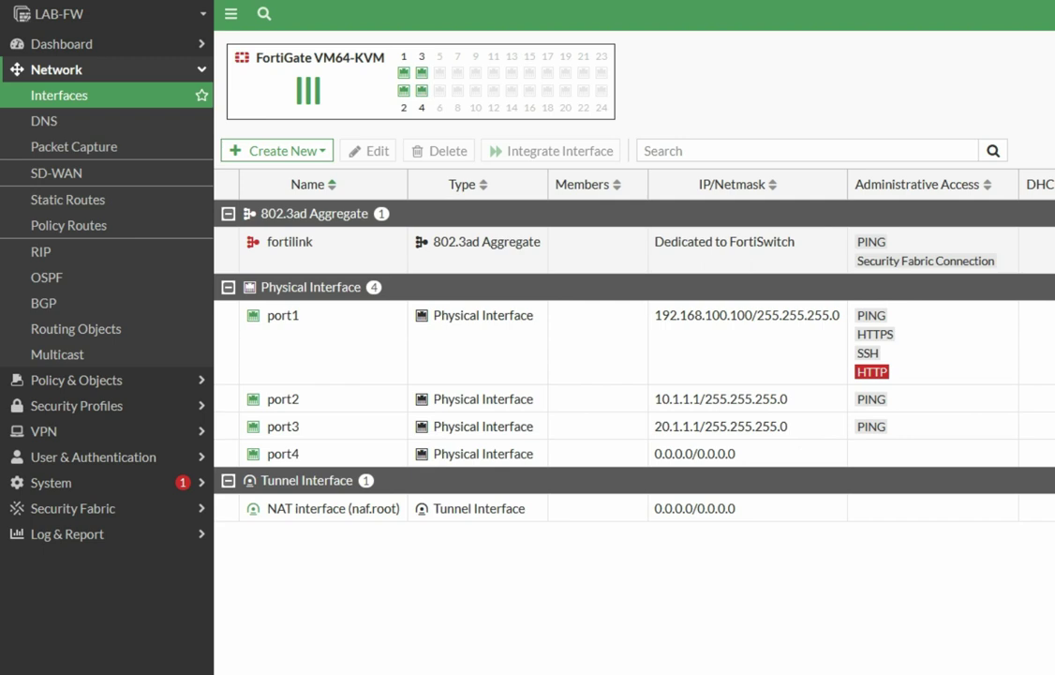
{"action": "mouse_move", "coordinate": [404, 72]}
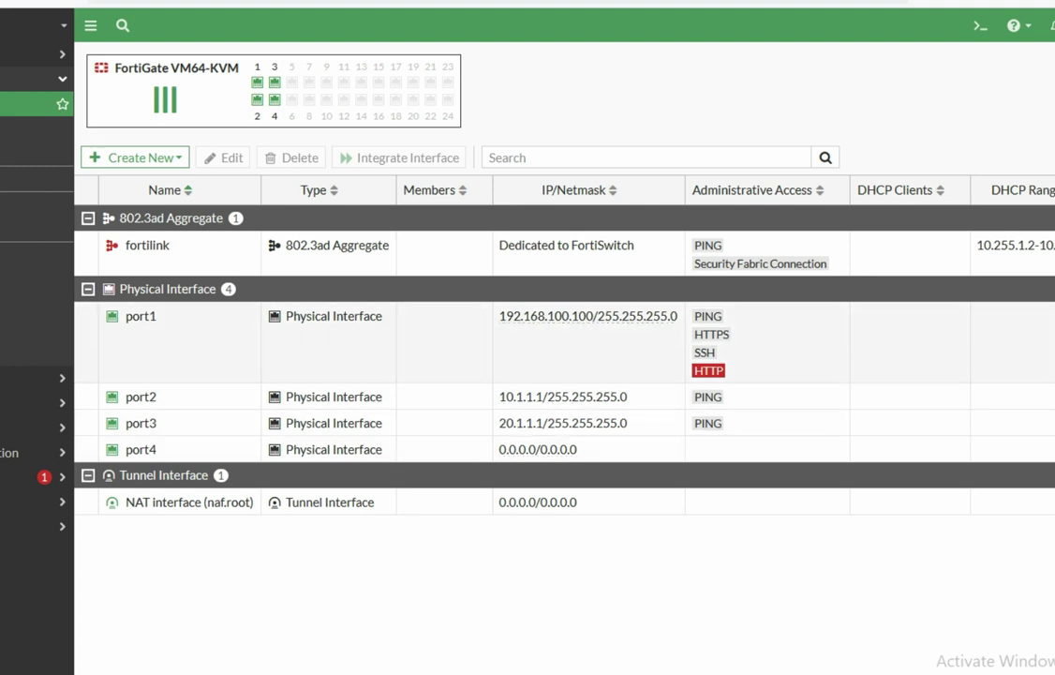
{"action": "mouse_move", "coordinate": [141, 316]}
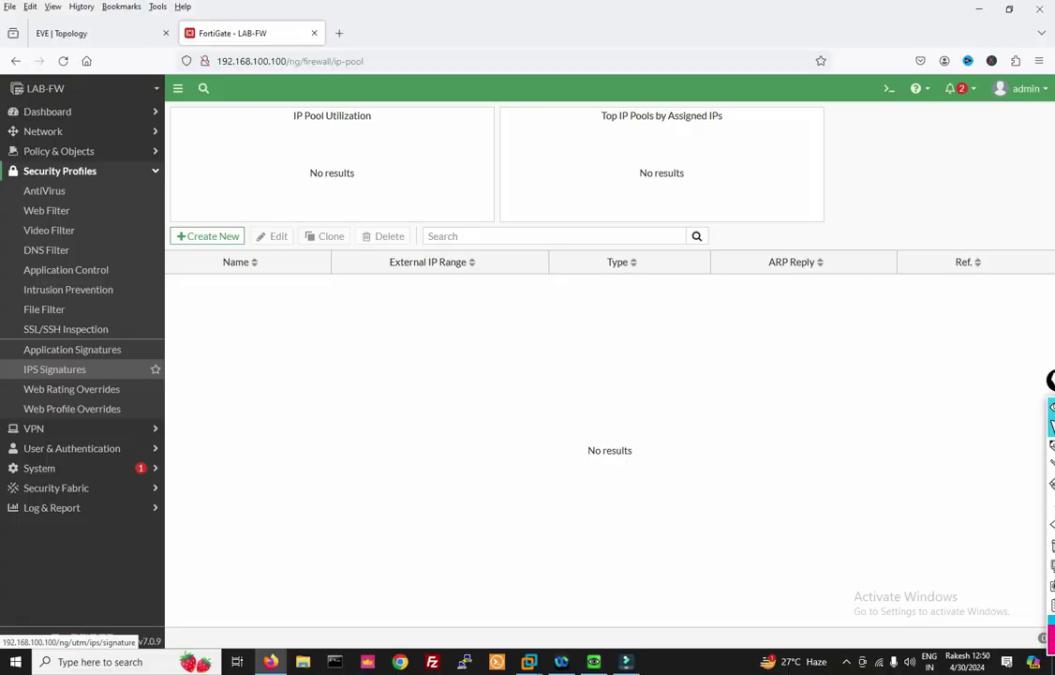
Connect to the firewall at 192.168.100.100 over SSH in PuTTY and log in as admin
{"action": "type", "text": "2.168.1"}
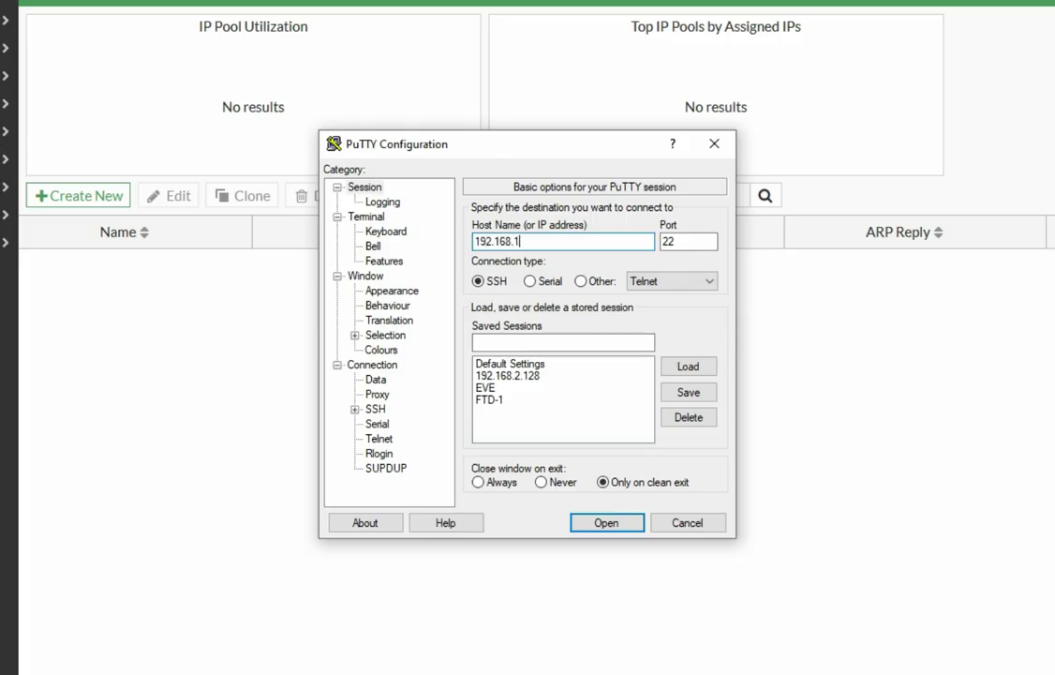
{"action": "type", "text": "00.100"}
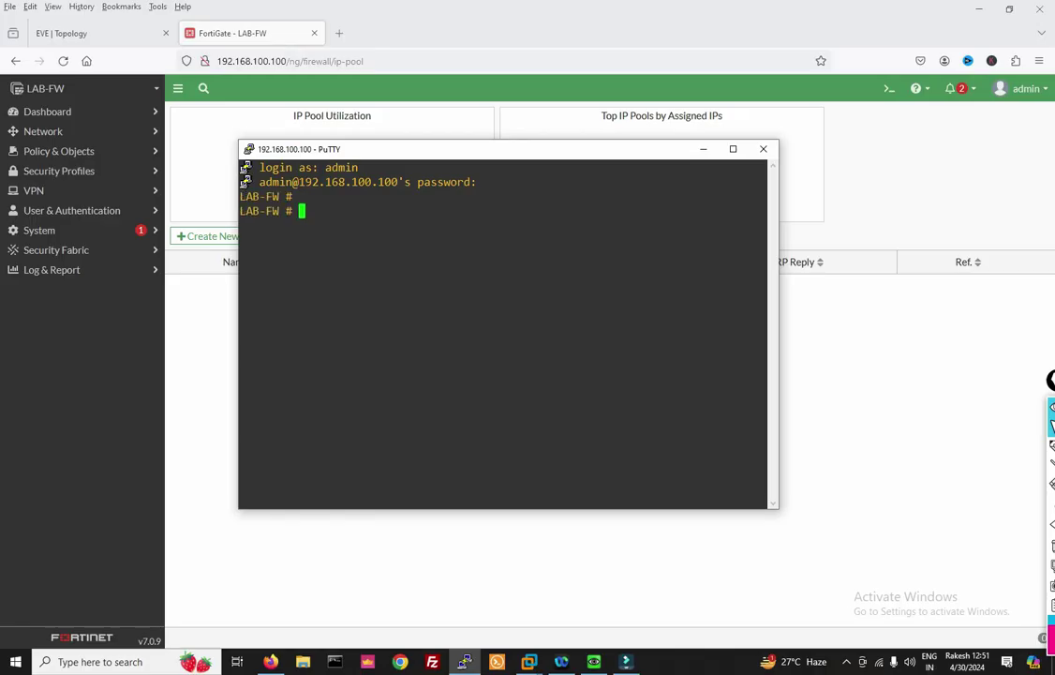
{"action": "key", "text": "Return"}
{"action": "key", "text": "Return"}
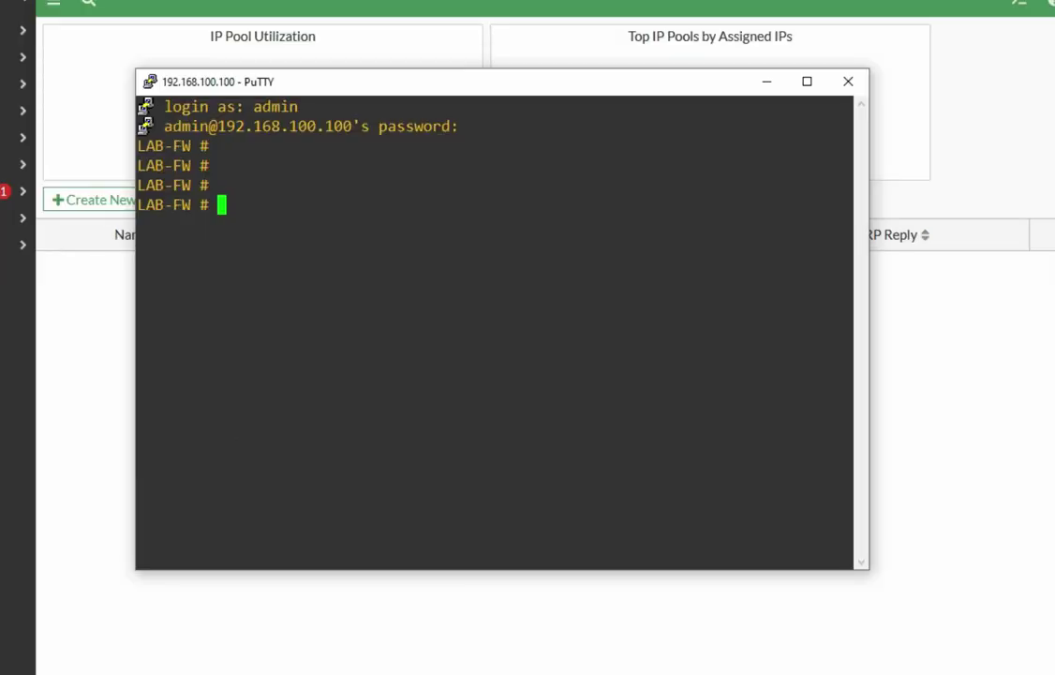
Run "get system status" on the firewall and enlarge the terminal window to fit the output
{"action": "type", "text": "get system status"}
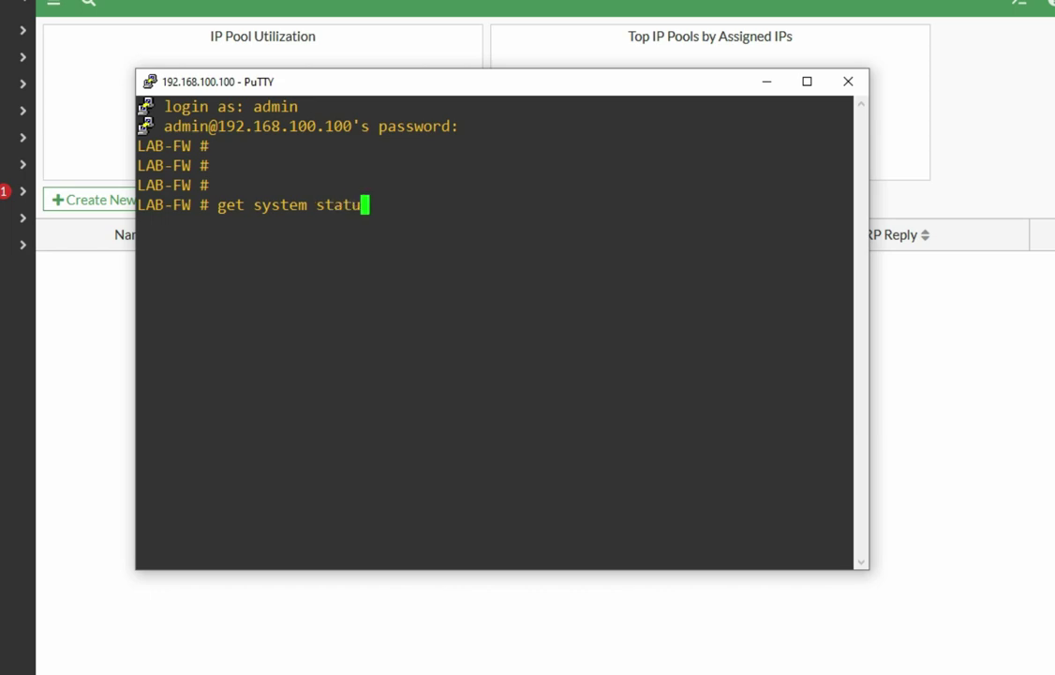
{"action": "key", "text": "Return"}
{"action": "left_click_drag", "start_coordinate": [867, 568], "coordinate": [903, 674]}
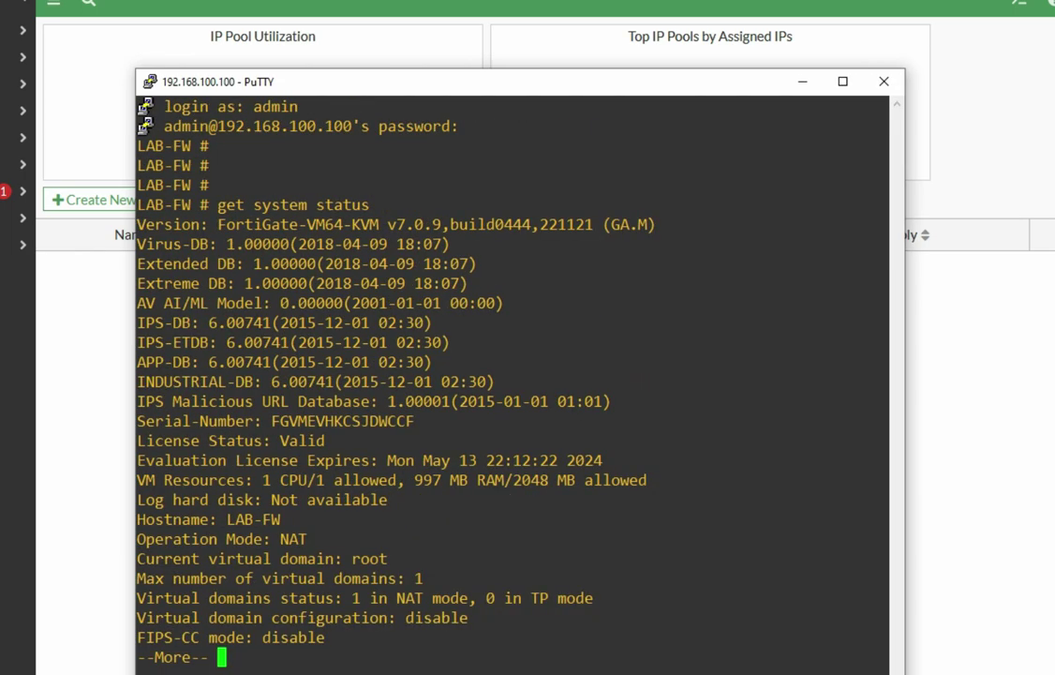
Page through the system status output and examine the version, serial number, license, VM resources, hostname, operation mode and HA mode
{"action": "left_click_drag", "start_coordinate": [172, 224], "coordinate": [548, 224]}
{"action": "left_click_drag", "start_coordinate": [200, 421], "coordinate": [581, 422]}
{"action": "left_click_drag", "start_coordinate": [235, 440], "coordinate": [562, 440]}
{"action": "left_click_drag", "start_coordinate": [146, 460], "coordinate": [557, 480]}
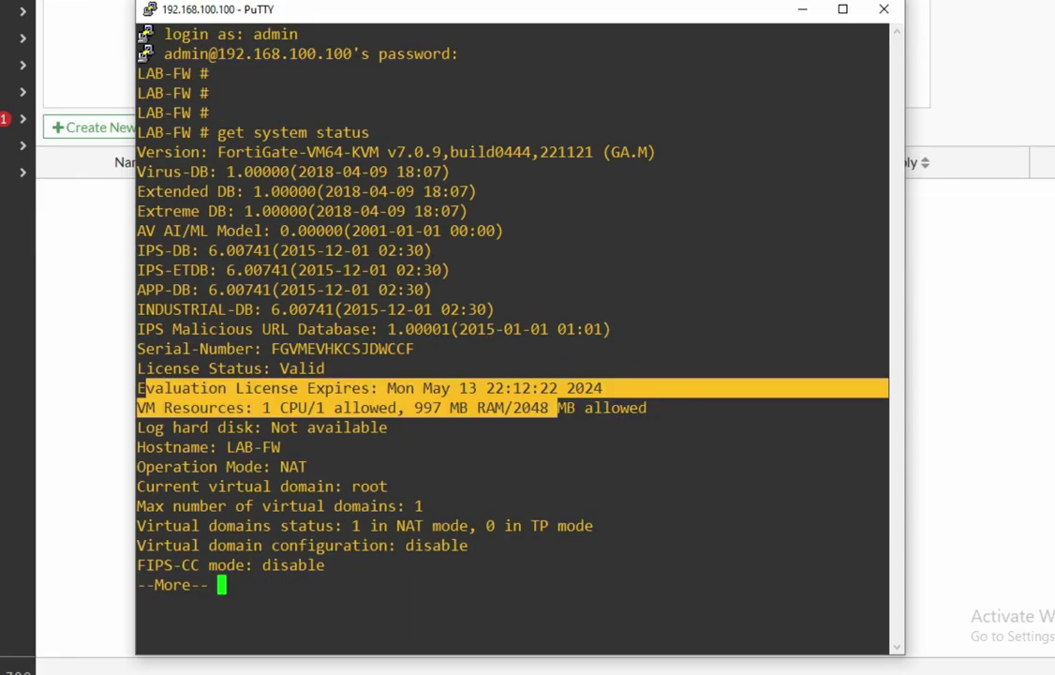
{"action": "left_click_drag", "start_coordinate": [172, 539], "coordinate": [562, 539]}
{"action": "left_click_drag", "start_coordinate": [164, 447], "coordinate": [656, 466]}
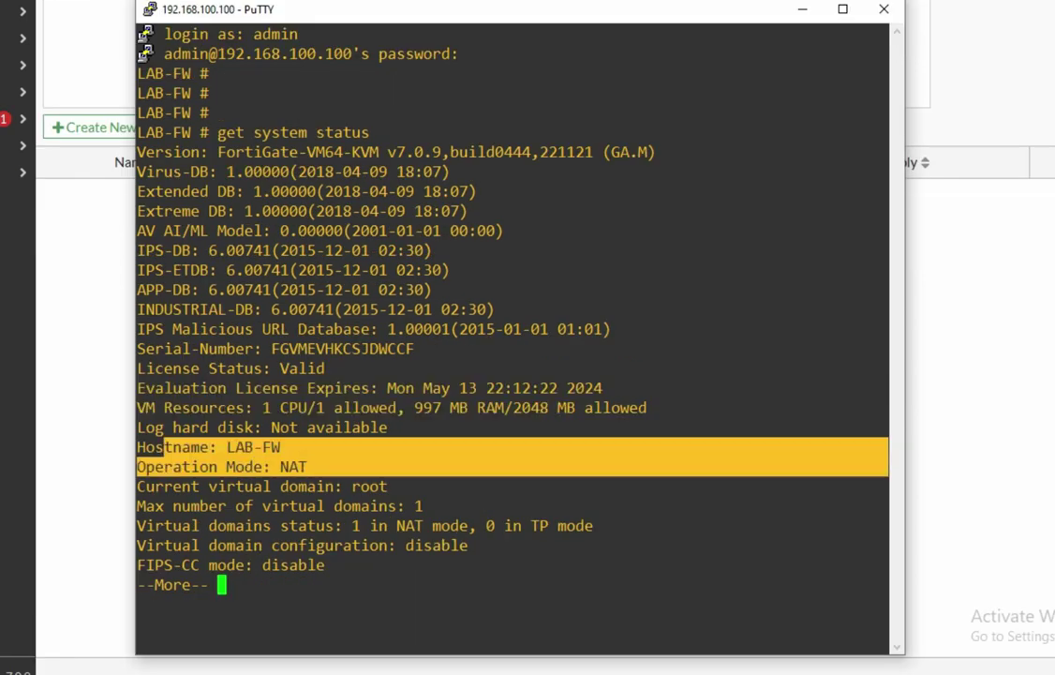
{"action": "key", "text": "space"}
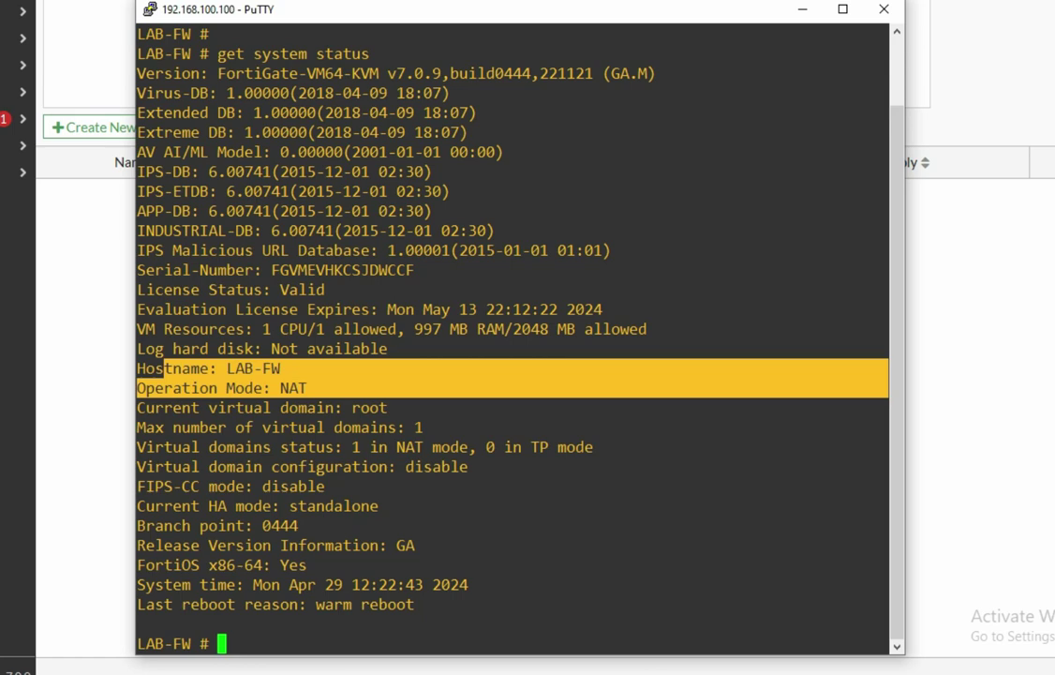
{"action": "left_click_drag", "start_coordinate": [140, 623], "coordinate": [141, 485]}
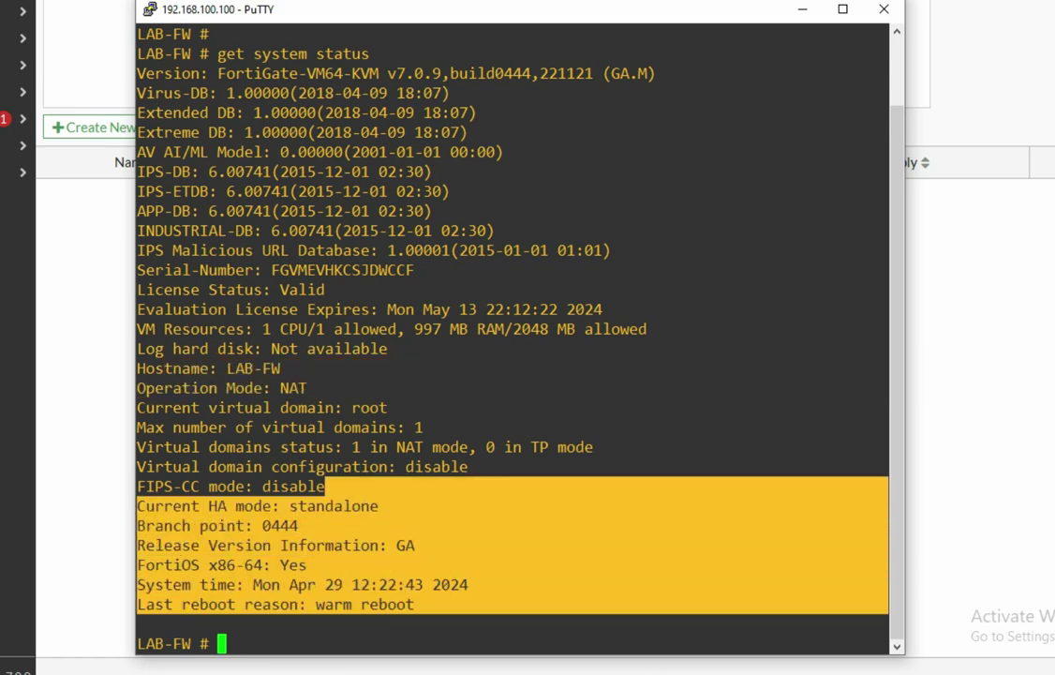
{"action": "left_click", "coordinate": [489, 87]}
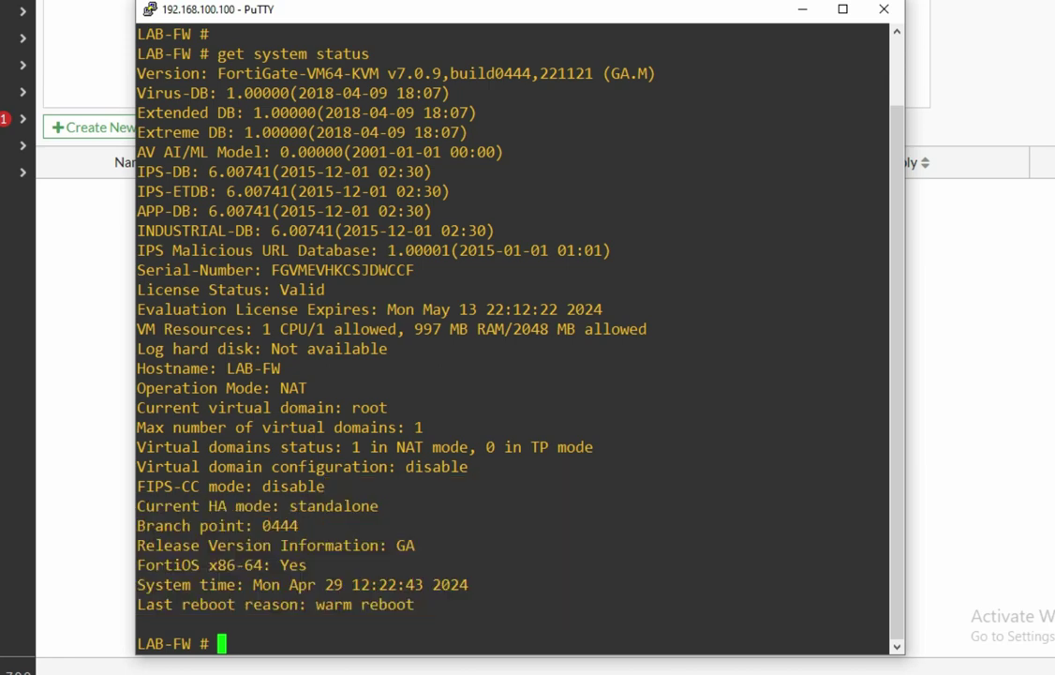
{"action": "left_click_drag", "start_coordinate": [140, 525], "coordinate": [137, 466]}
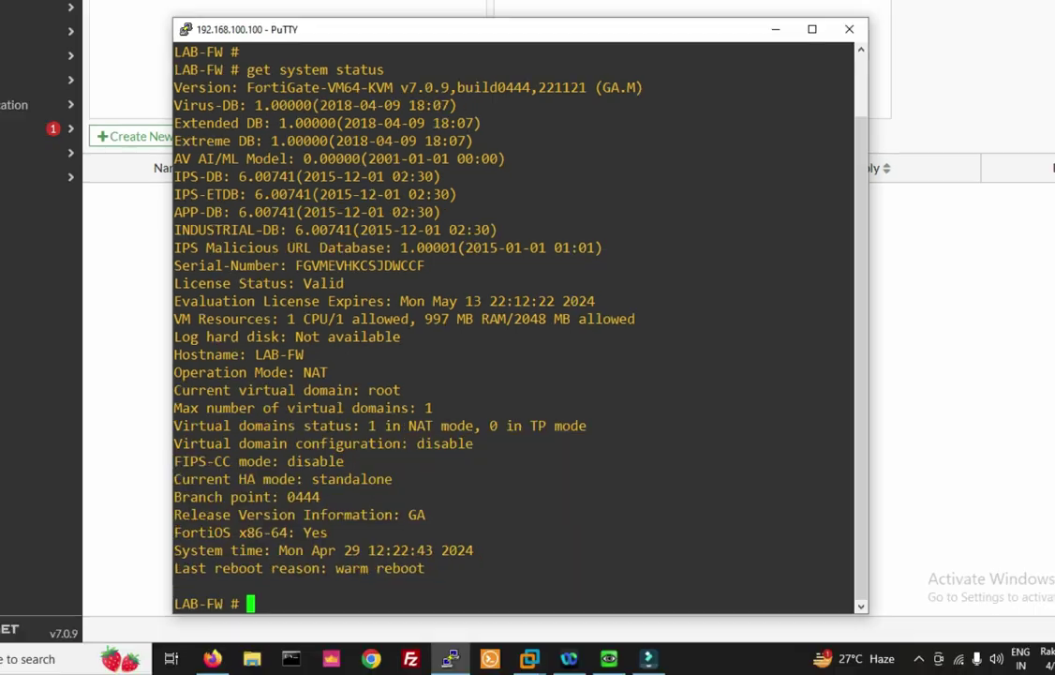
Add some blank prompt lines and run "get sys performance status" on the firewall
{"action": "key", "text": "Return"}
{"action": "key", "text": "Return"}
{"action": "key", "text": "Return"}
{"action": "key", "text": "Return"}
{"action": "key", "text": "Return"}
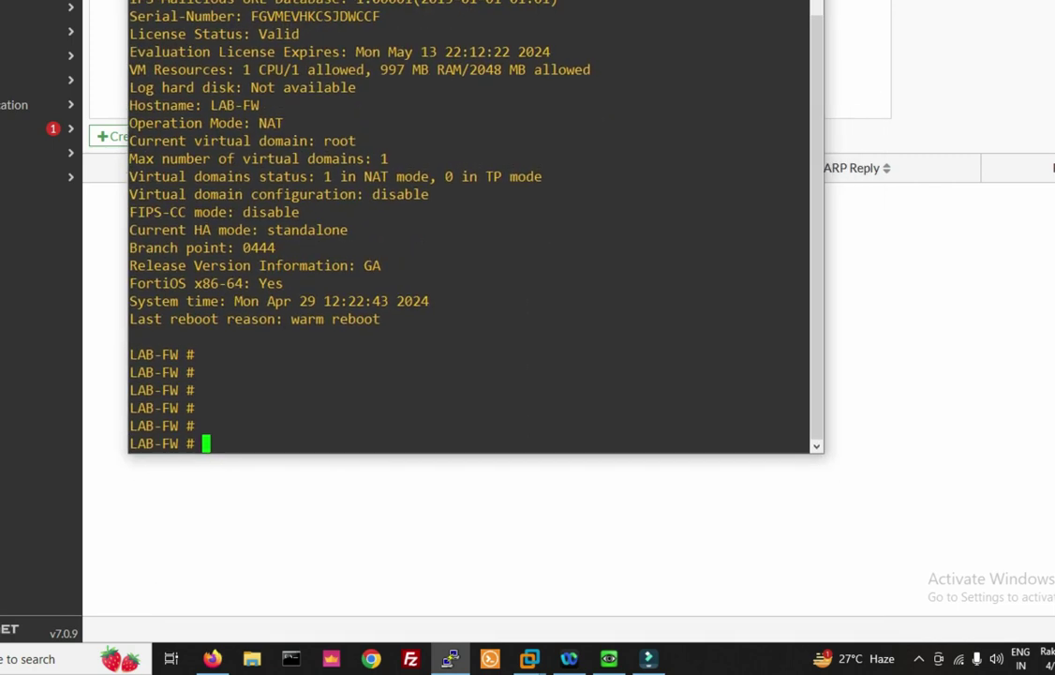
{"action": "type", "text": "get "}
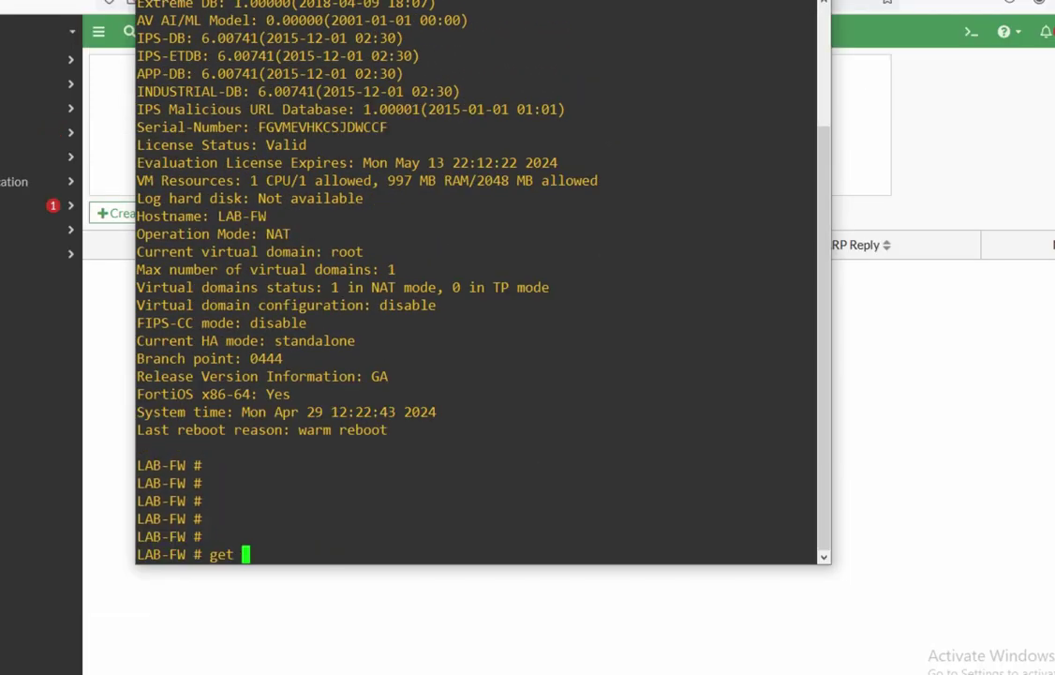
{"action": "type", "text": "sys performance "}
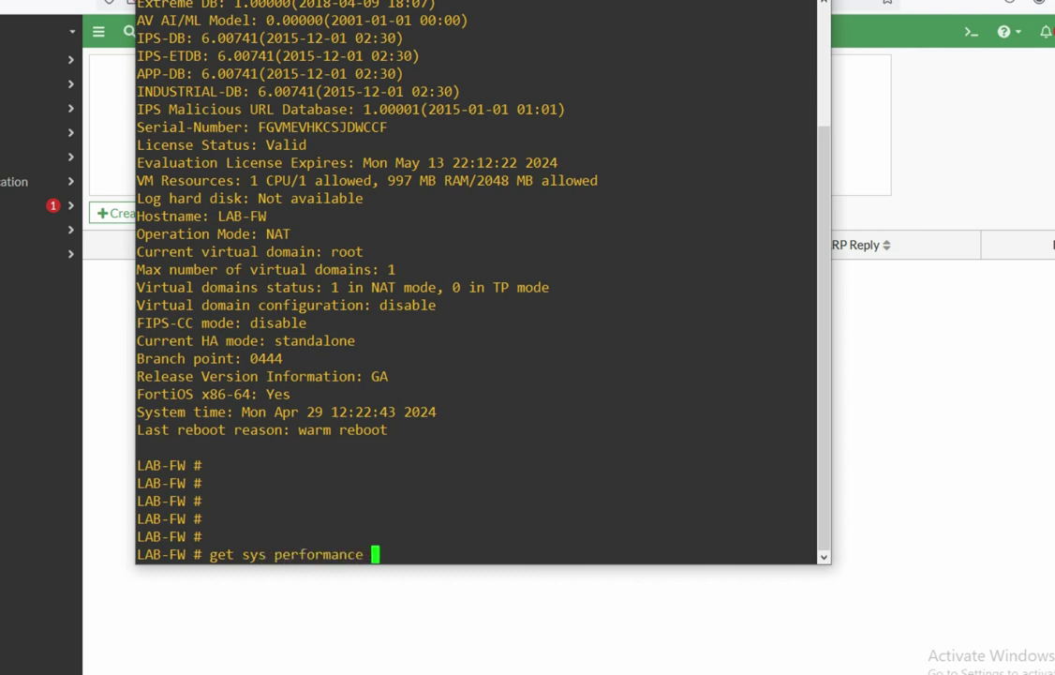
{"action": "type", "text": "status"}
{"action": "key", "text": "Return"}
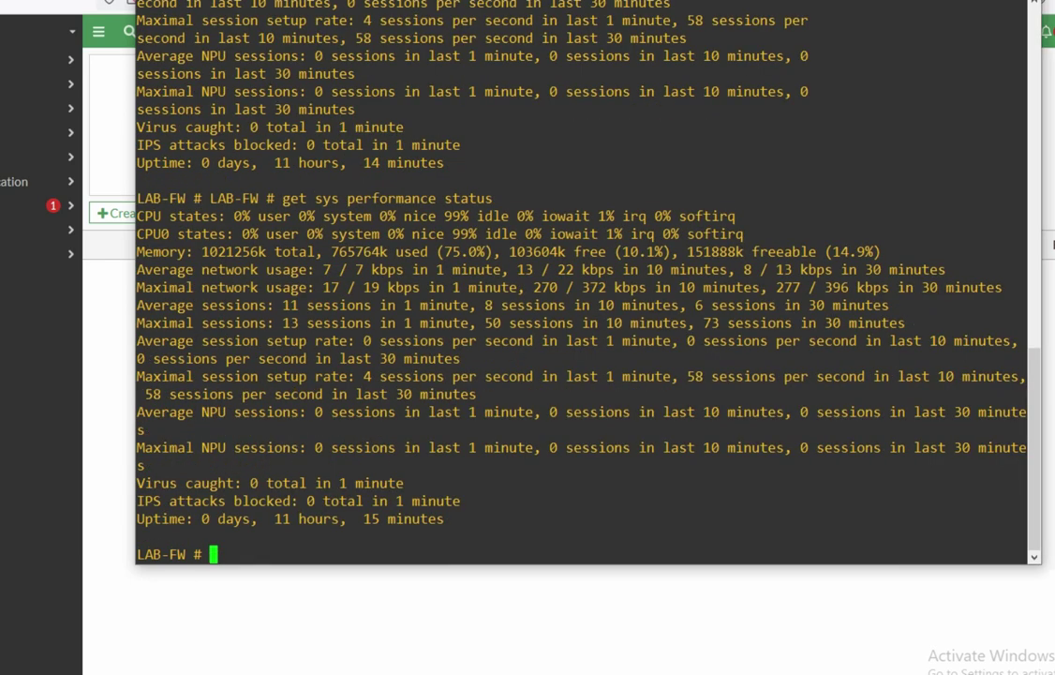
Examine the CPU states, idle percentage and memory usage in the performance status output
{"action": "left_click_drag", "start_coordinate": [275, 197], "coordinate": [427, 233]}
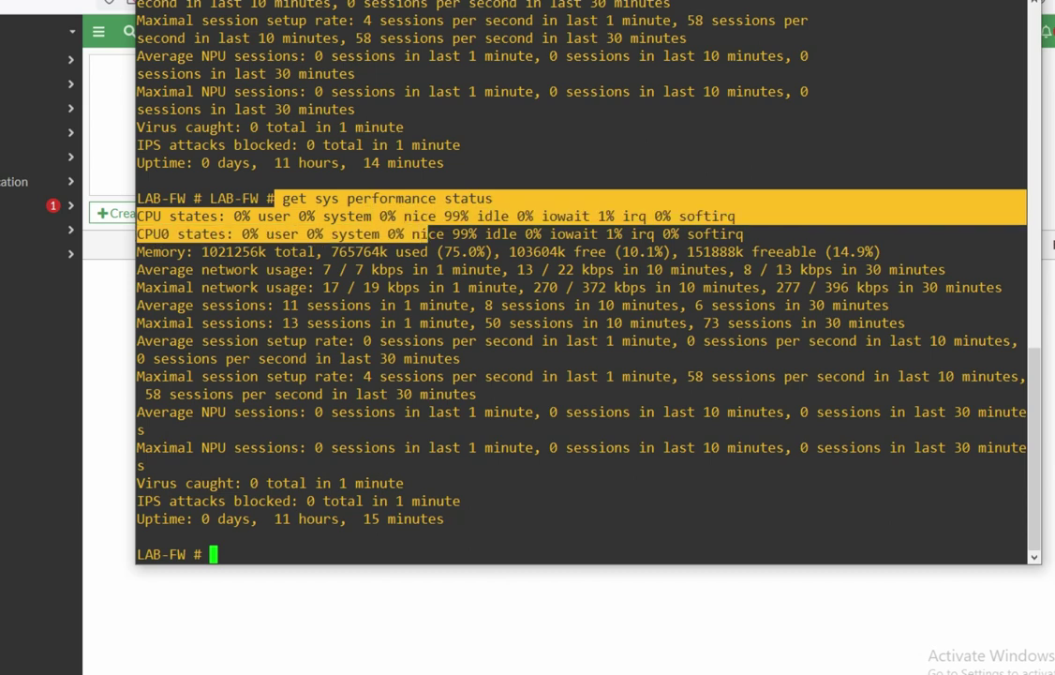
{"action": "left_click_drag", "start_coordinate": [175, 215], "coordinate": [322, 215]}
{"action": "left_click", "coordinate": [249, 215]}
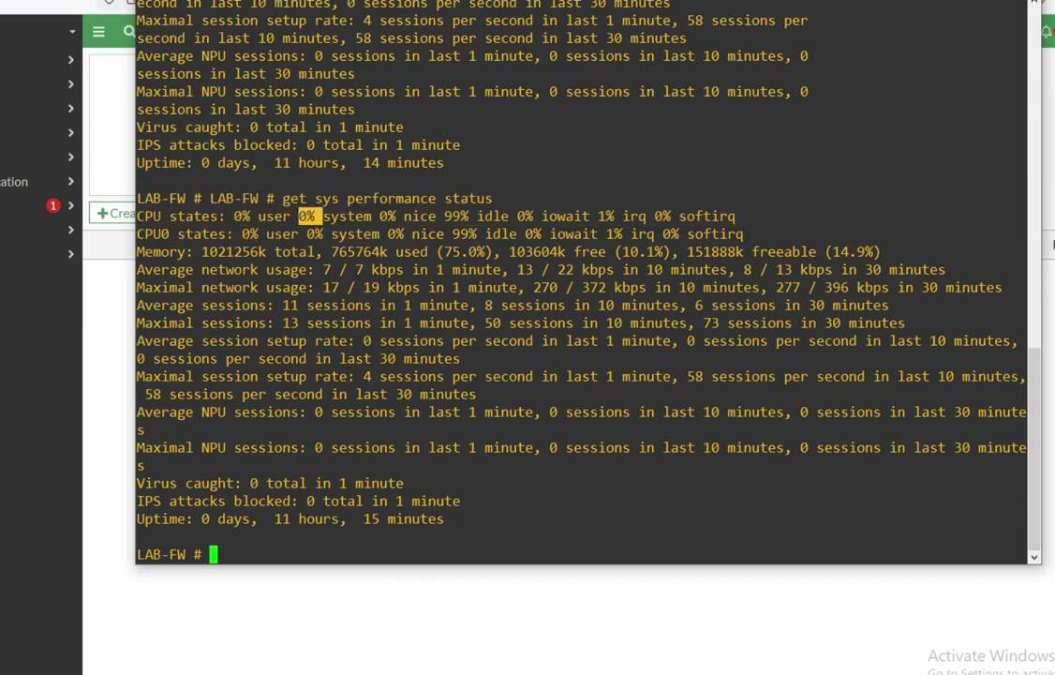
{"action": "left_click_drag", "start_coordinate": [435, 216], "coordinate": [469, 215]}
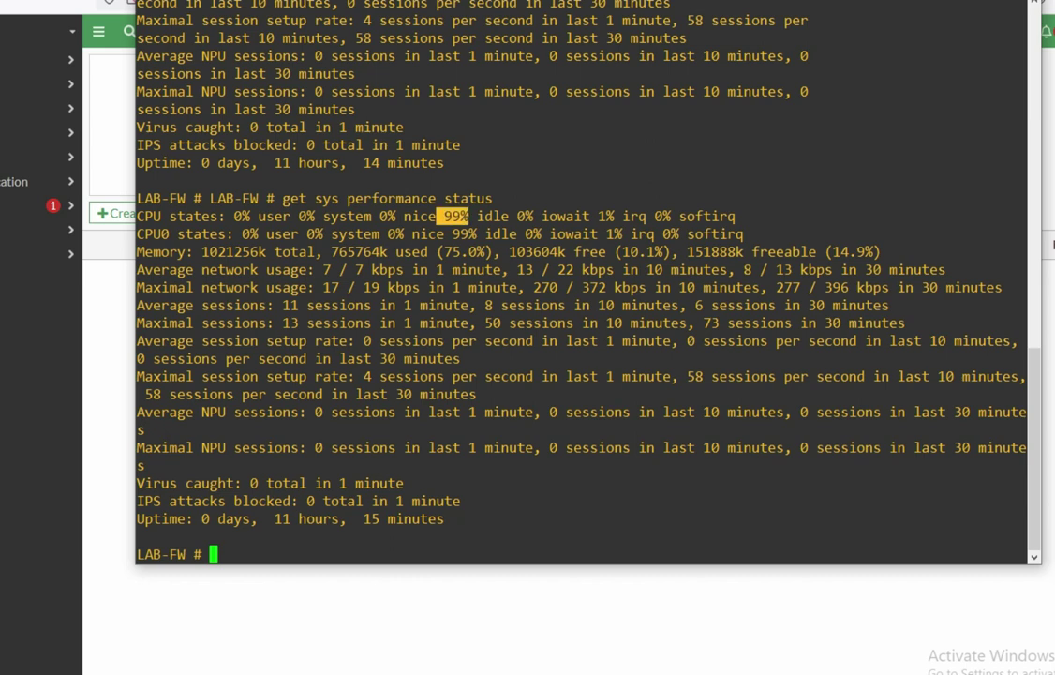
{"action": "left_click_drag", "start_coordinate": [145, 234], "coordinate": [186, 233]}
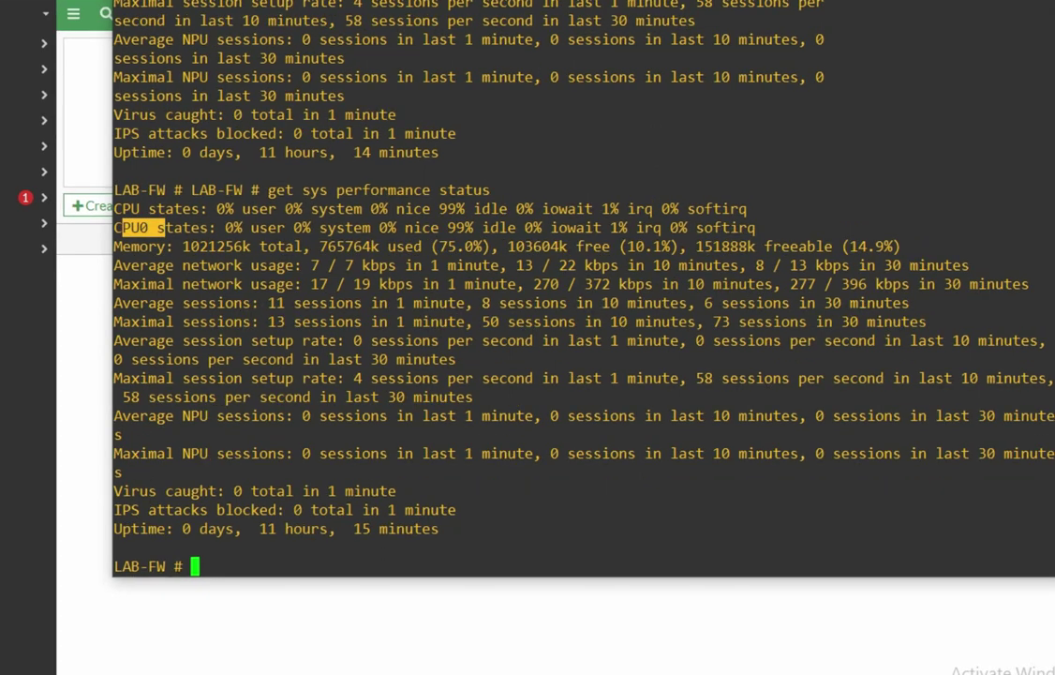
{"action": "left_click_drag", "start_coordinate": [437, 247], "coordinate": [482, 246]}
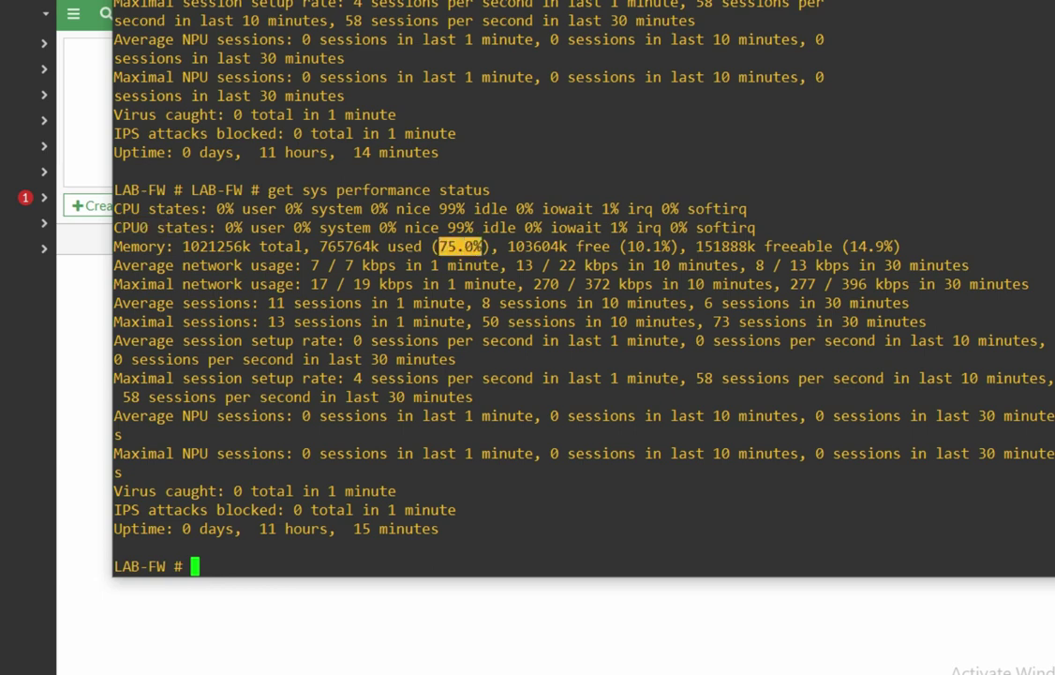
{"action": "left_click", "coordinate": [482, 246]}
Add blank prompt lines and run "get system arp" to list the firewall's ARP table
{"action": "key", "text": "Return"}
{"action": "key", "text": "Return"}
{"action": "key", "text": "Return"}
{"action": "key", "text": "Return"}
{"action": "key", "text": "Return"}
{"action": "key", "text": "Return"}
{"action": "key", "text": "Return"}
{"action": "key", "text": "Return"}
{"action": "key", "text": "Return"}
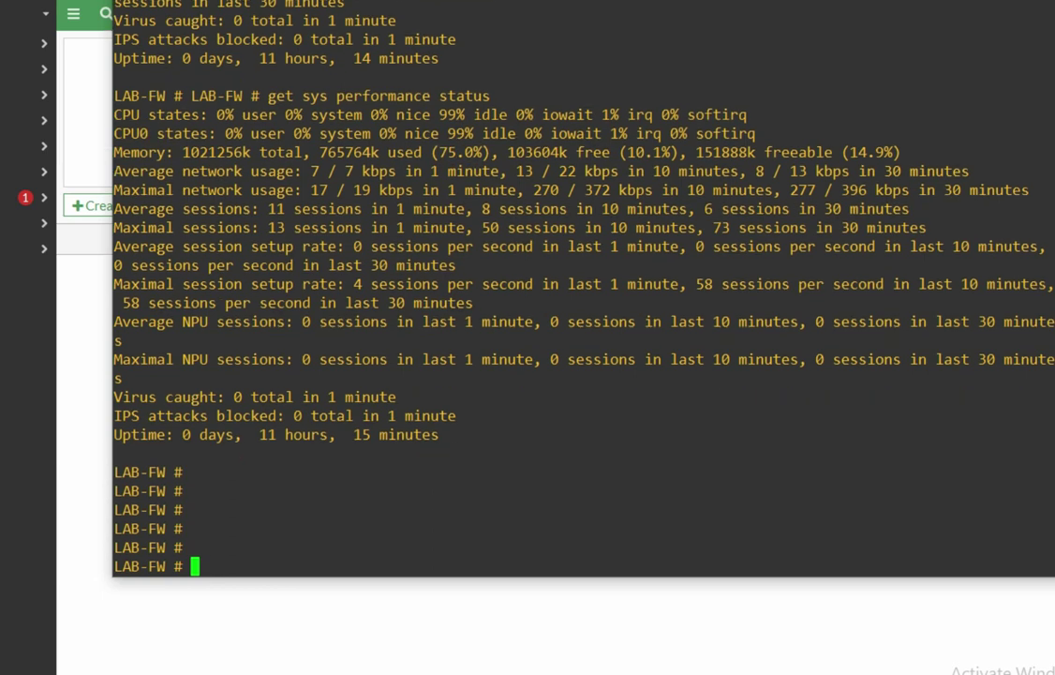
{"action": "type", "text": "get sy"}
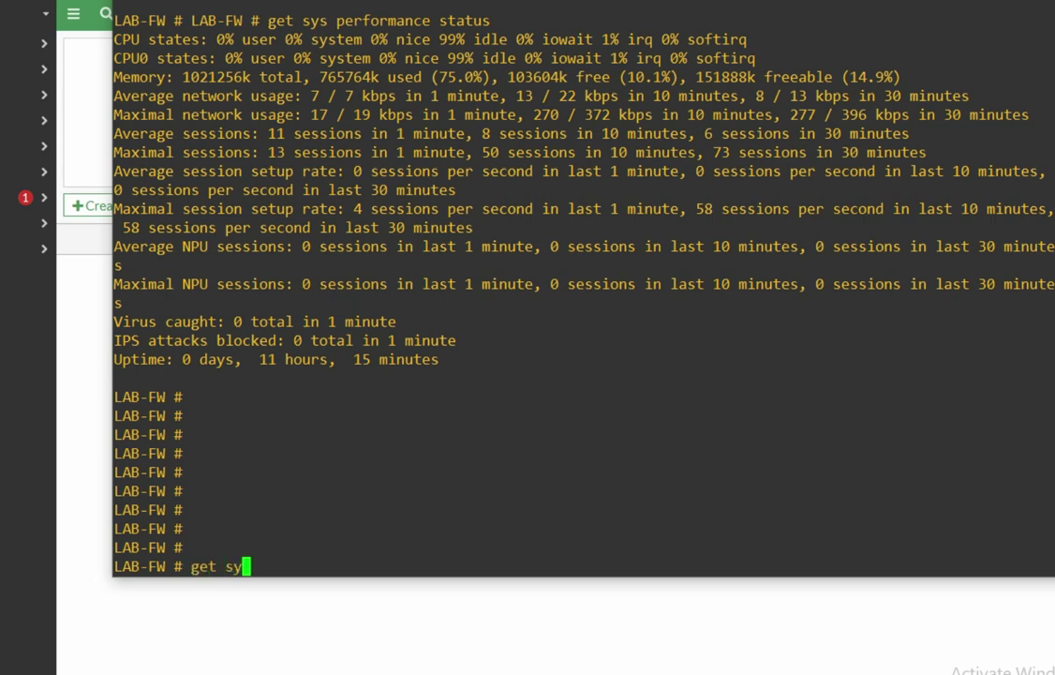
{"action": "key", "text": "Tab"}
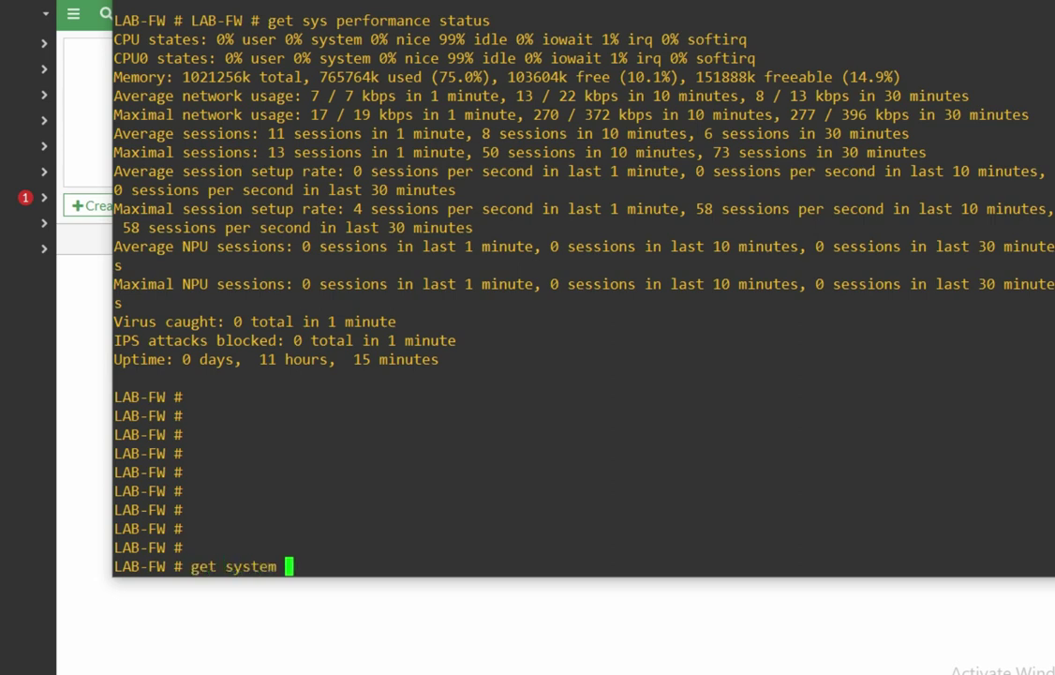
{"action": "type", "text": "arp"}
{"action": "key", "text": "Return"}
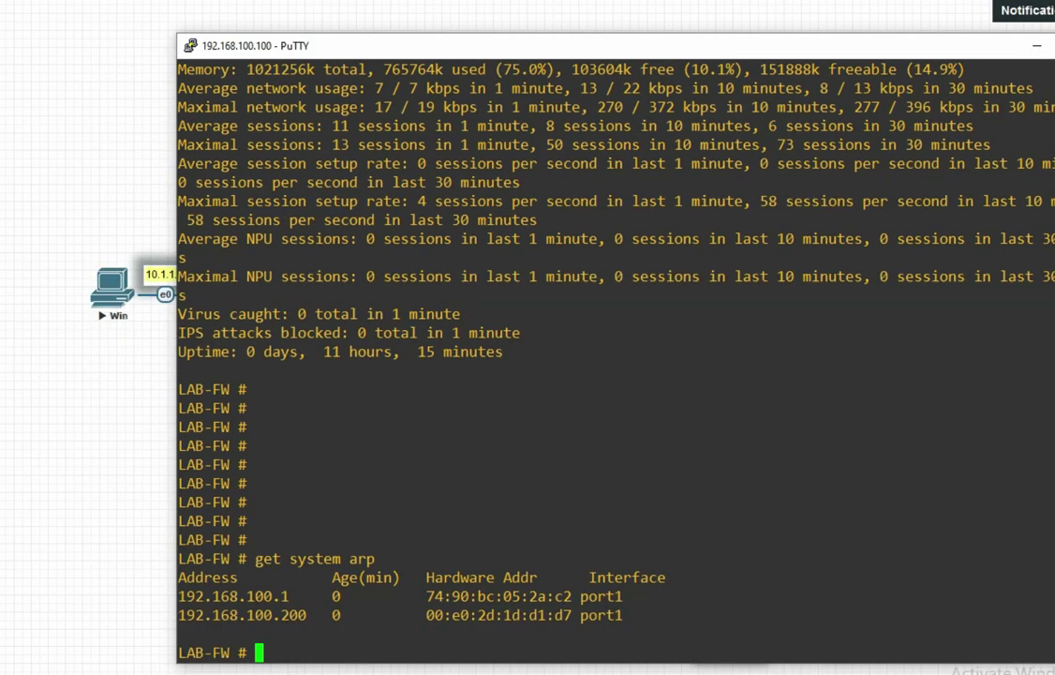
Reposition the terminal window over the EVE topology to compare the ARP entries' interface with the firewall's port connections
{"action": "left_click_drag", "start_coordinate": [328, 45], "coordinate": [648, 19]}
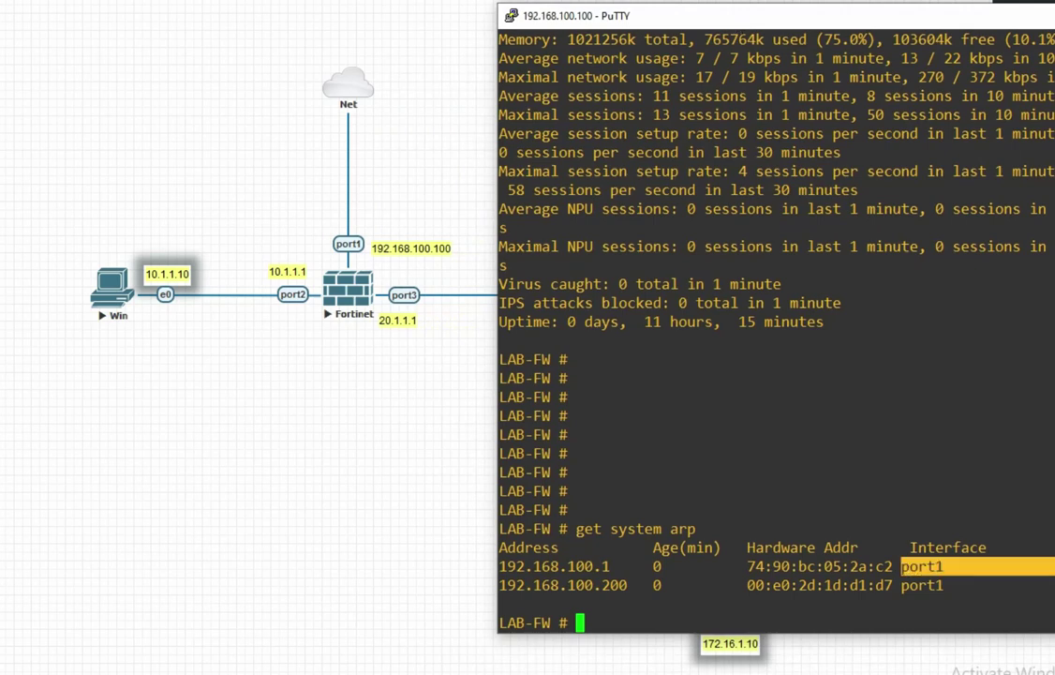
{"action": "mouse_move", "coordinate": [612, 673]}
{"action": "left_click_drag", "start_coordinate": [609, 15], "coordinate": [650, 370]}
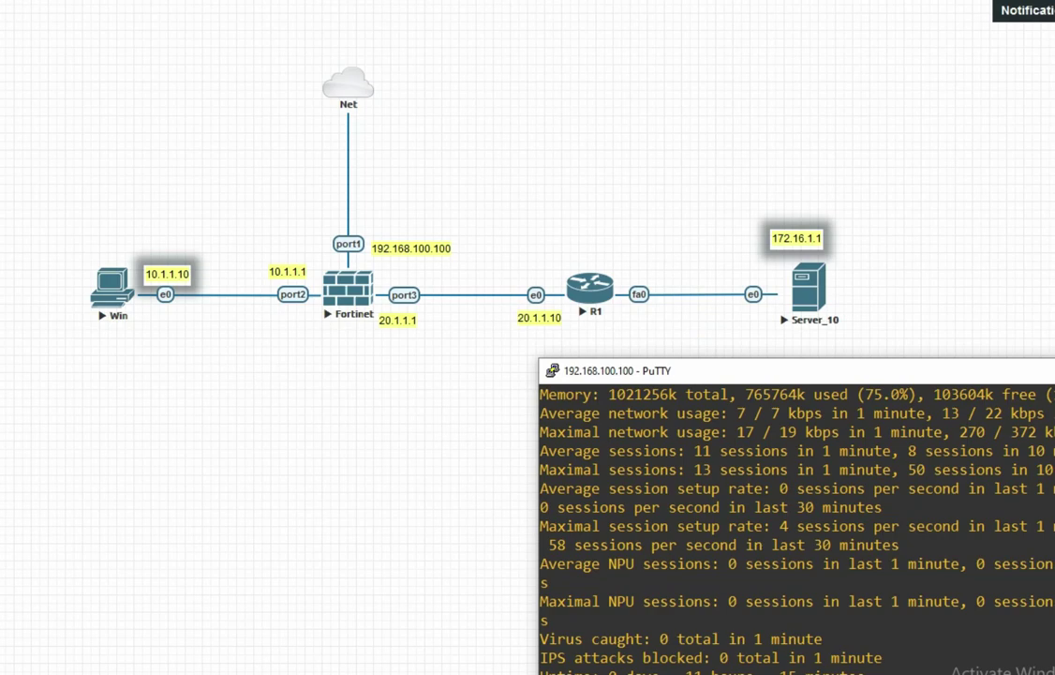
{"action": "left_click_drag", "start_coordinate": [658, 370], "coordinate": [607, 41]}
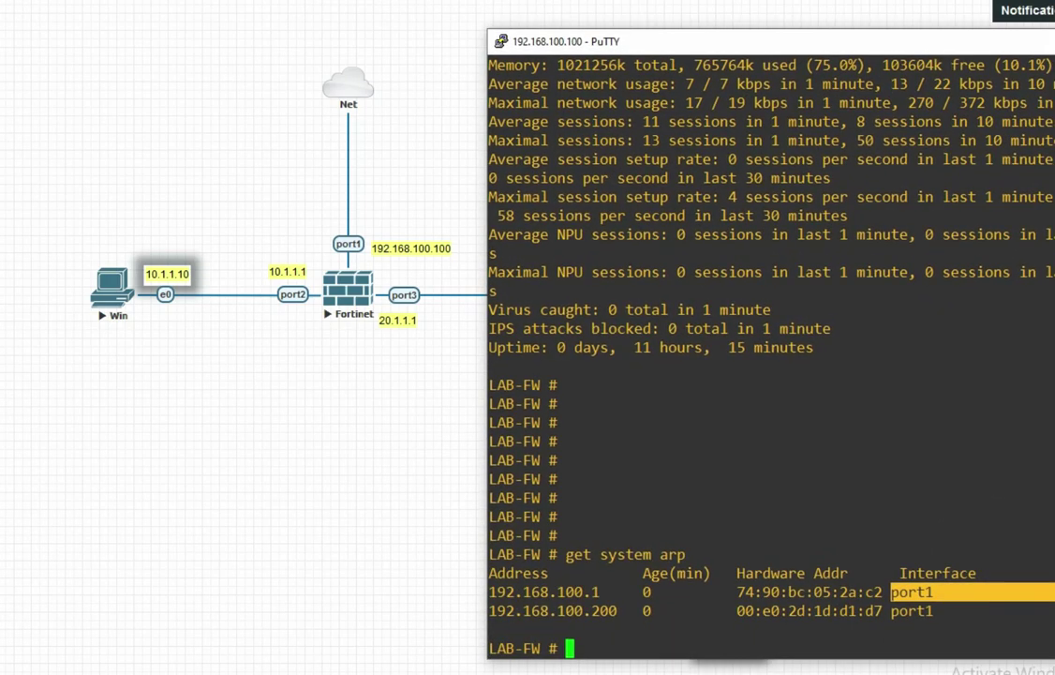
Glance at the Win machine's window and rerun "get system arp" on the firewall to refresh the ARP table
{"action": "key", "text": "alt+Tab"}
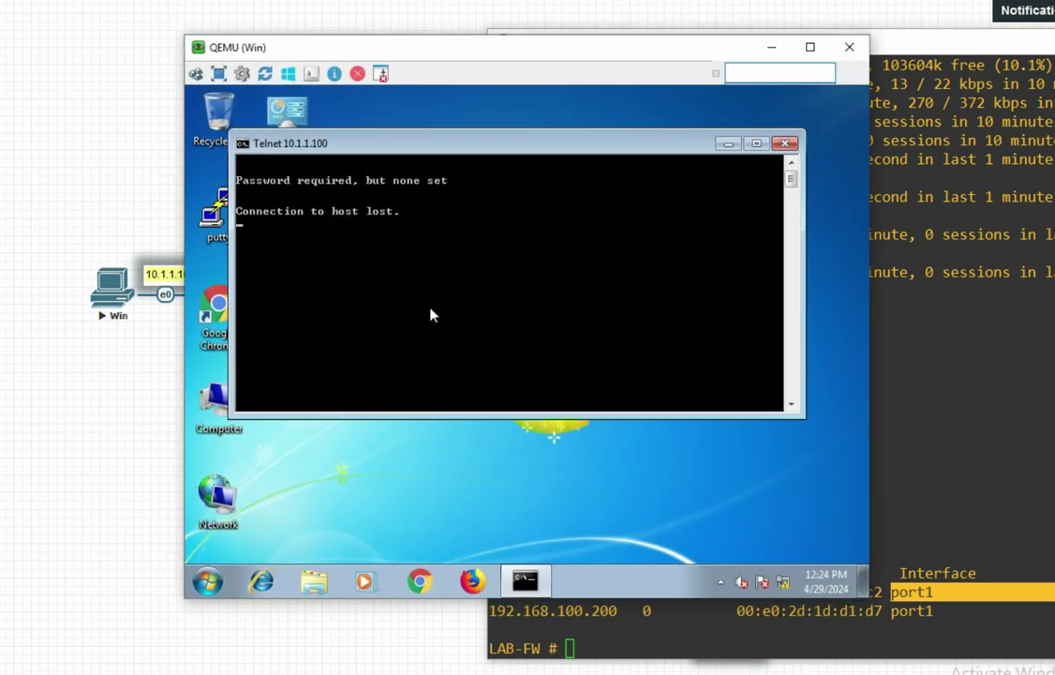
{"action": "key", "text": "Up"}
{"action": "key", "text": "Return"}
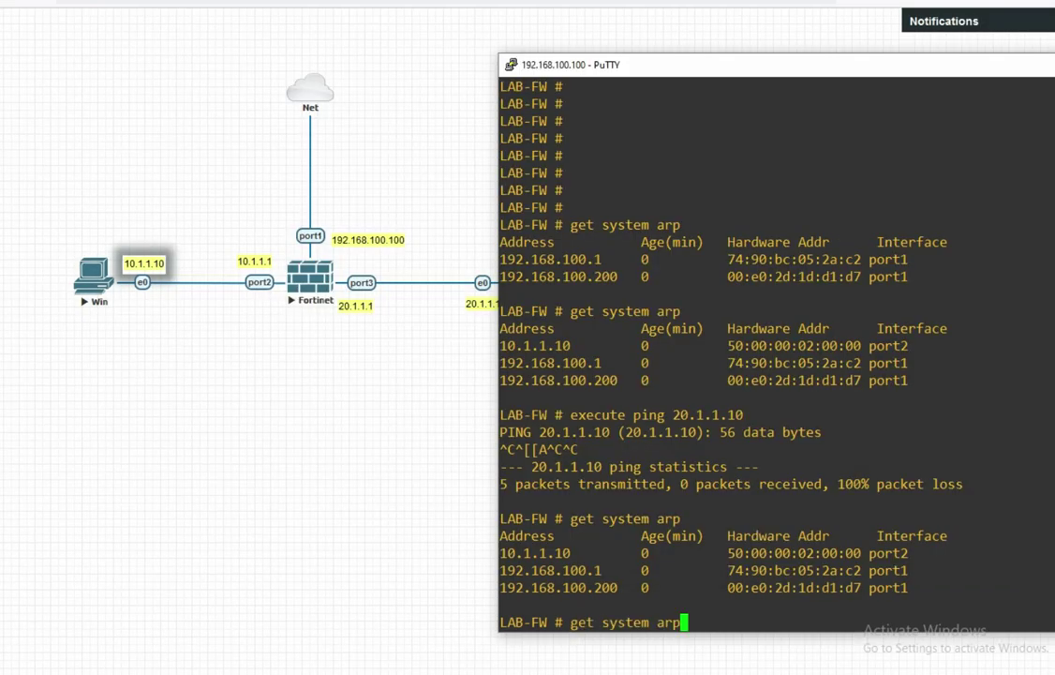
{"action": "key", "text": "Return"}
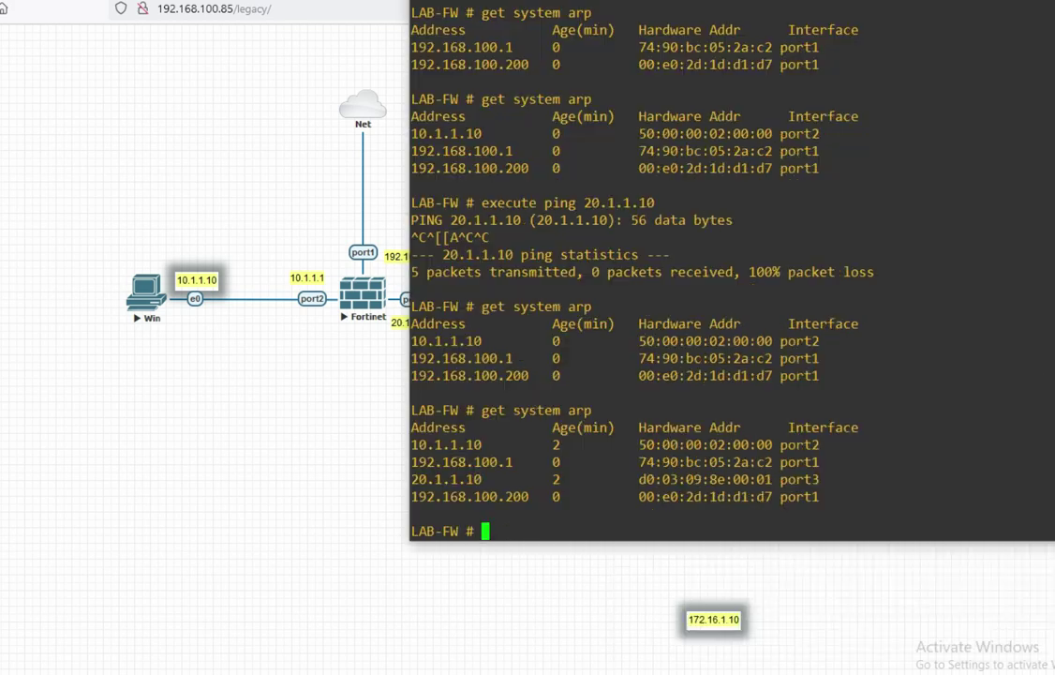
Run "show system interface" on the firewall and examine the configuration blocks of port1 through port4
{"action": "type", "text": "show system interface"}
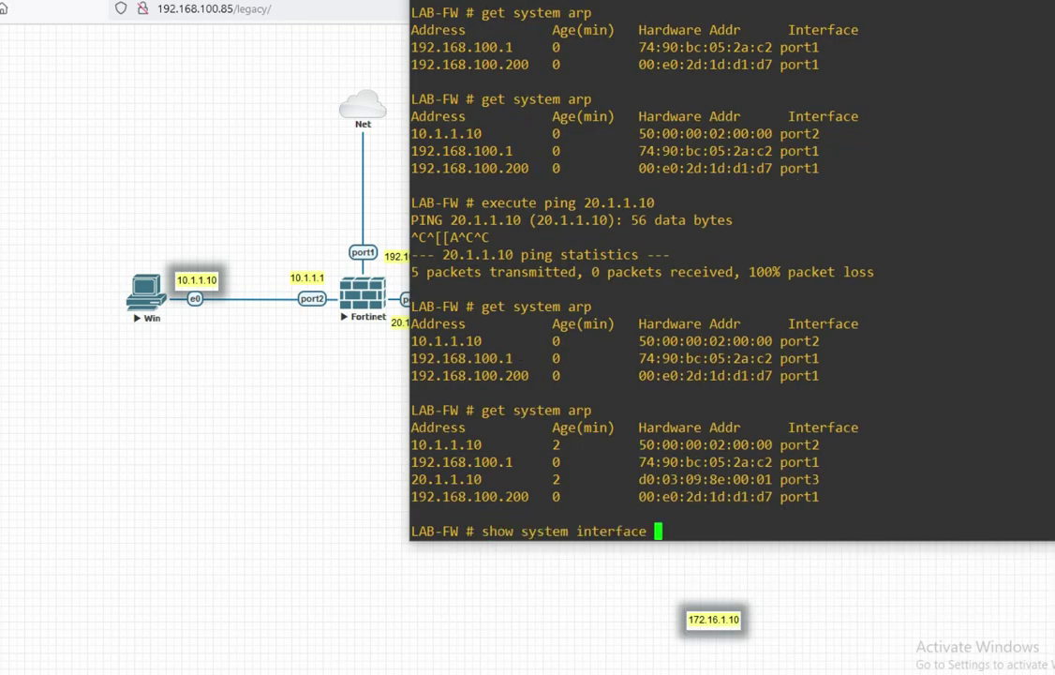
{"action": "key", "text": "Return"}
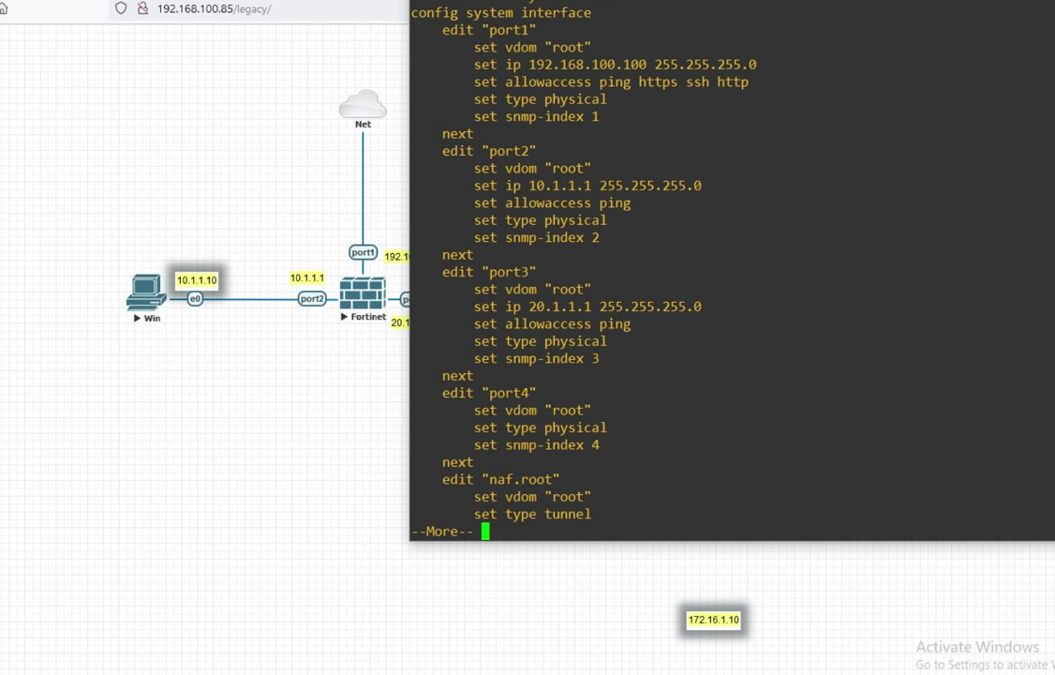
{"action": "left_click_drag", "start_coordinate": [489, 29], "coordinate": [609, 116]}
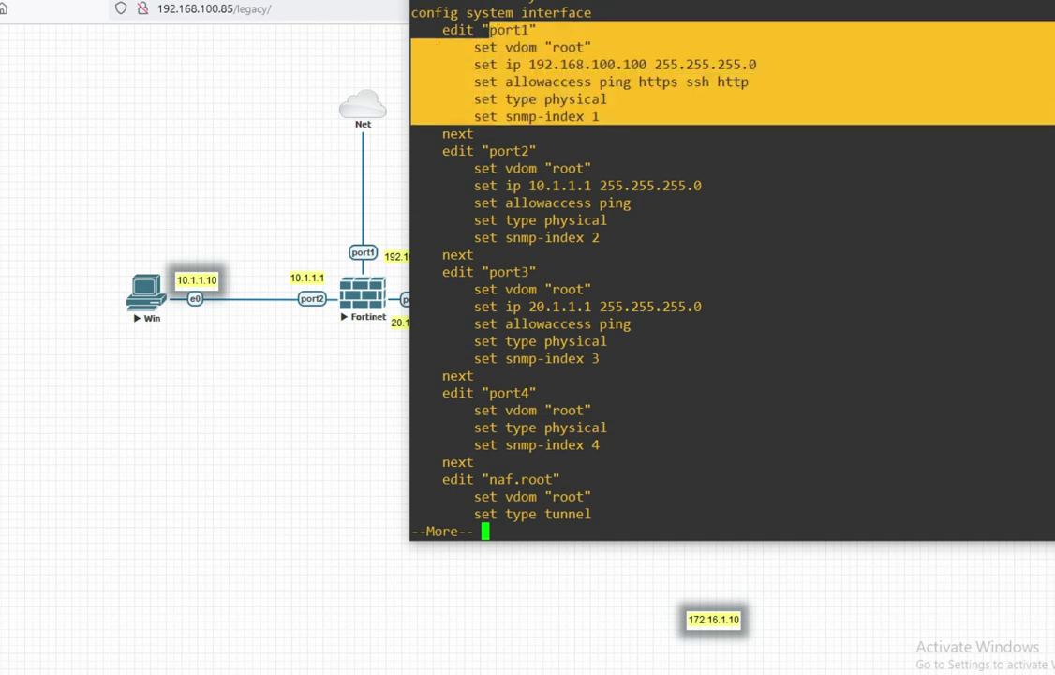
{"action": "left_click_drag", "start_coordinate": [482, 151], "coordinate": [609, 237]}
{"action": "left_click_drag", "start_coordinate": [482, 288], "coordinate": [1031, 358]}
{"action": "left_click_drag", "start_coordinate": [459, 392], "coordinate": [1031, 461]}
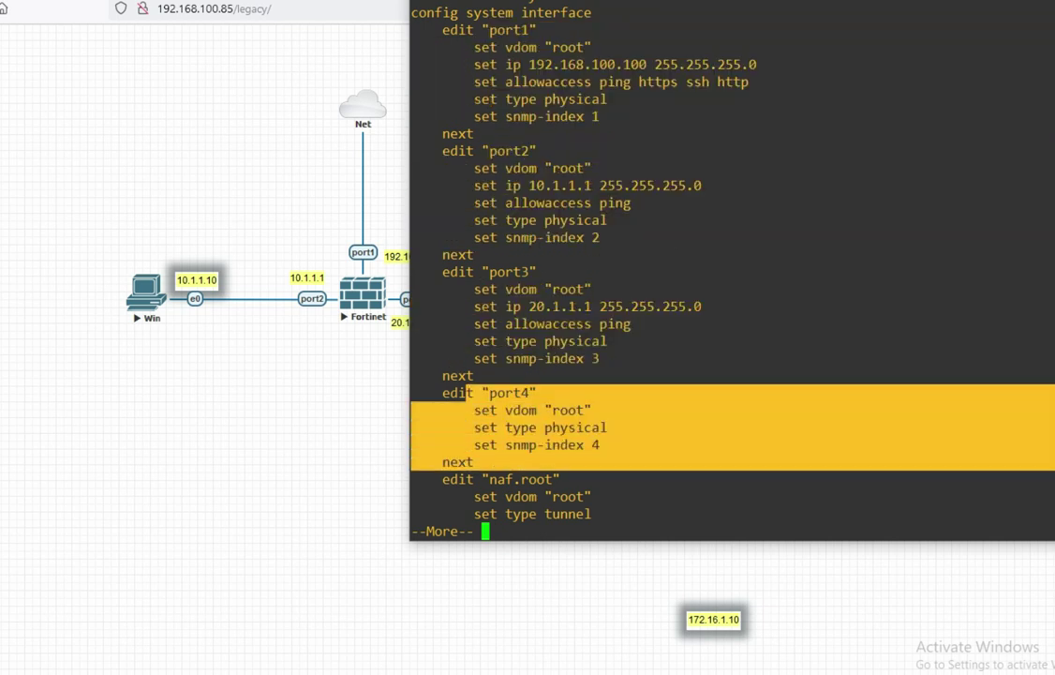
{"action": "left_click_drag", "start_coordinate": [494, 461], "coordinate": [608, 428]}
{"action": "left_click", "coordinate": [609, 427]}
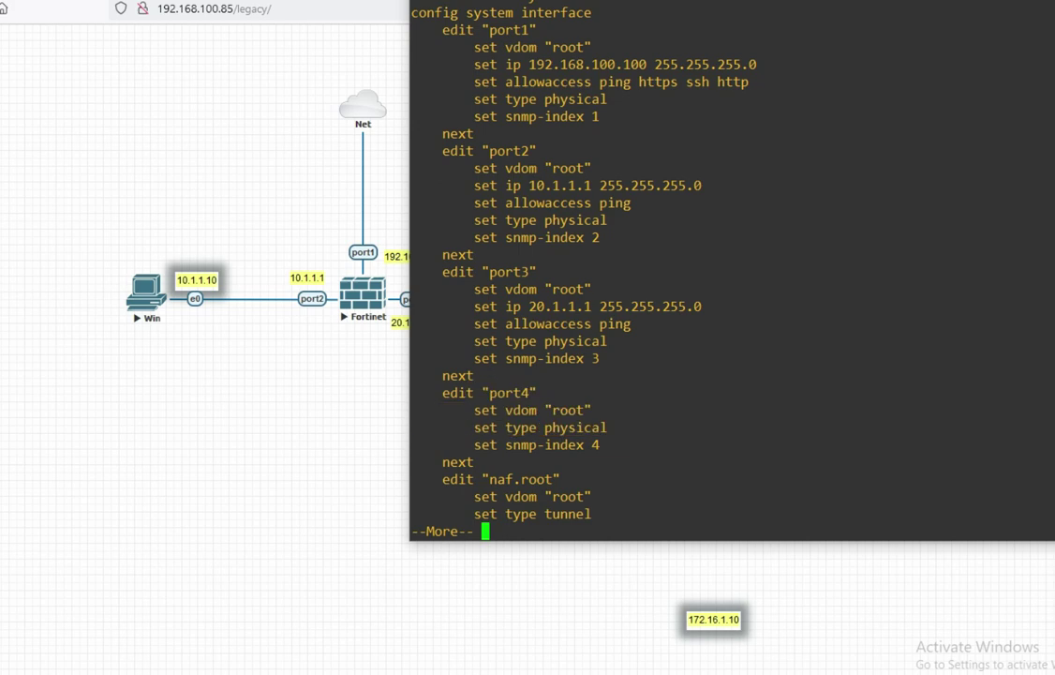
Leave the paged interface output, run "get system interface physical" and review the ports' speed and status details
{"action": "key", "text": "q"}
{"action": "key", "text": "Return"}
{"action": "key", "text": "Return"}
{"action": "type", "text": "get system "}
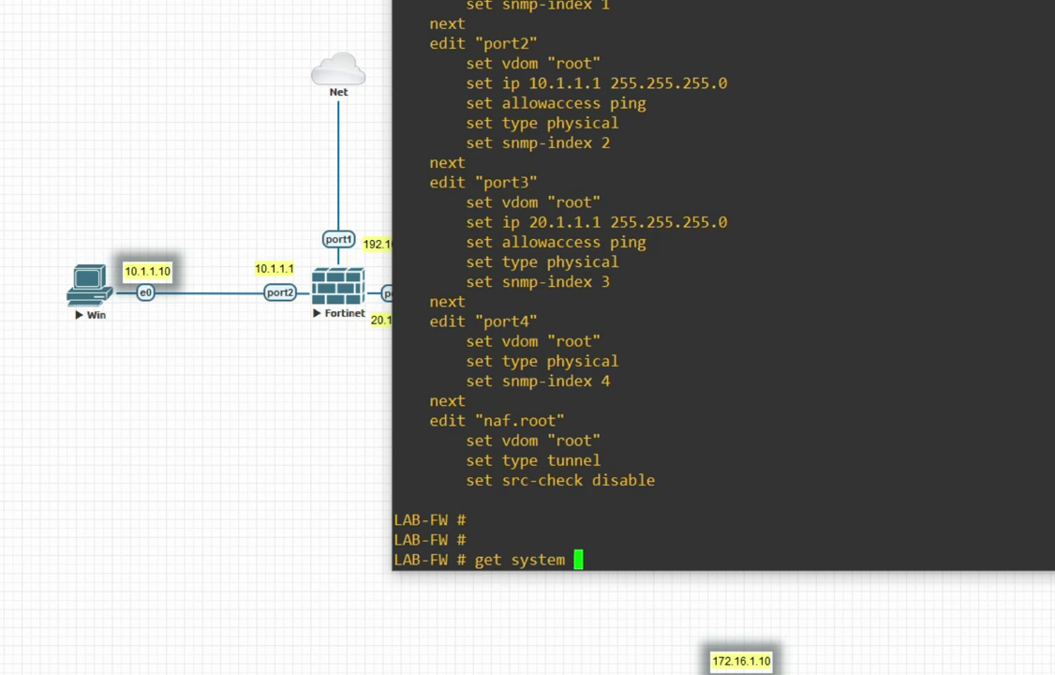
{"action": "type", "text": "inter"}
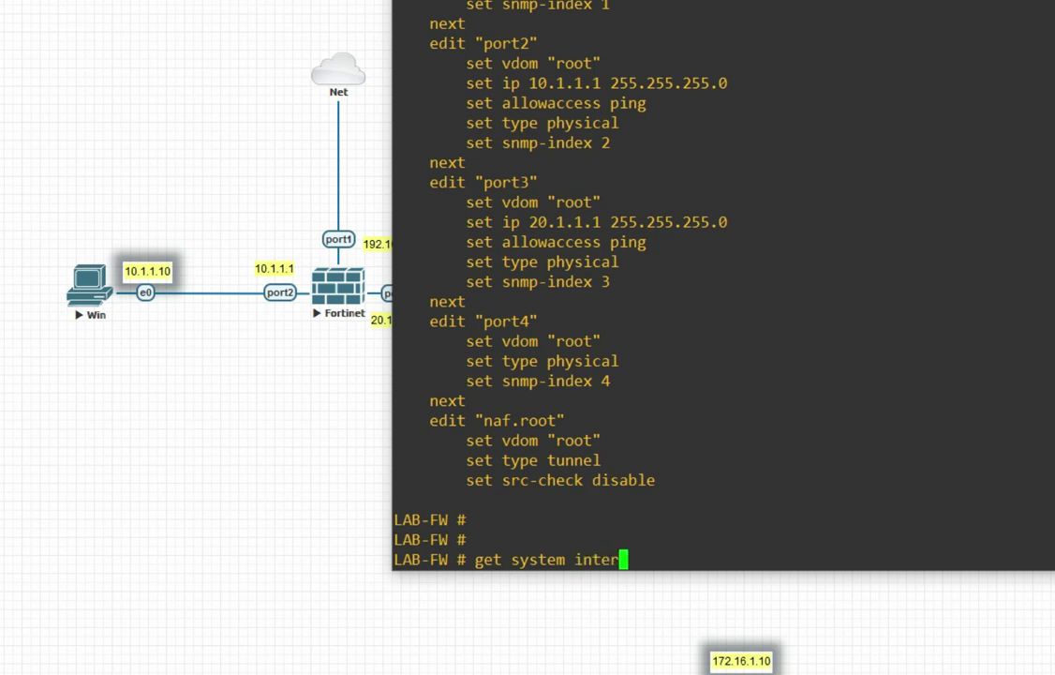
{"action": "type", "text": "face physical"}
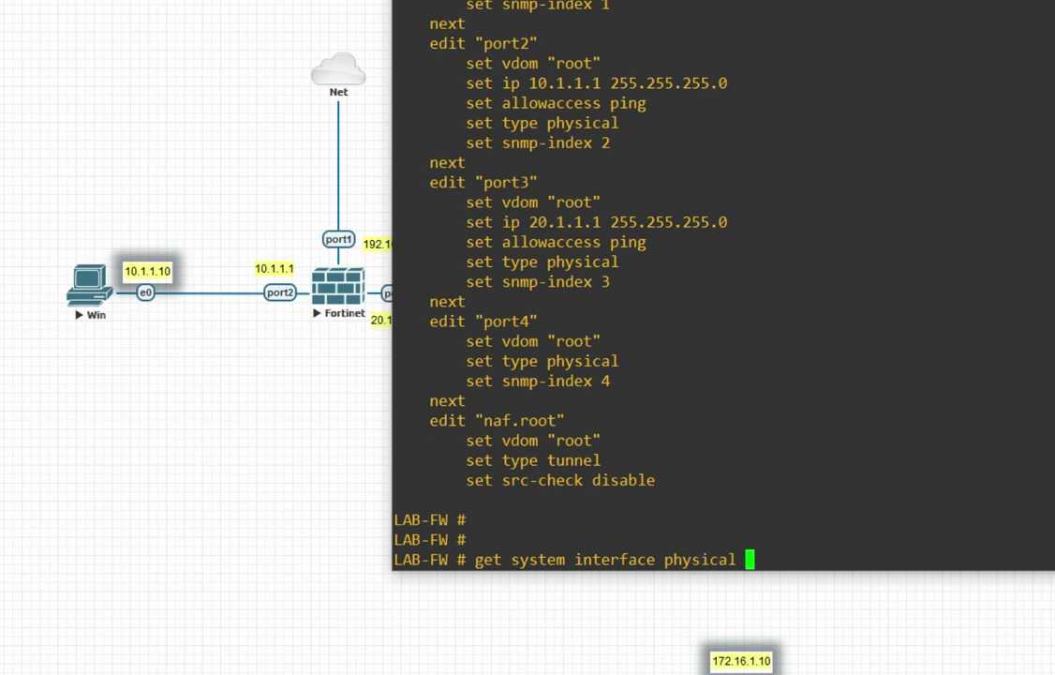
{"action": "key", "text": "Return"}
{"action": "scroll", "coordinate": [721, 281], "scroll_direction": "up", "scroll_amount": 5}
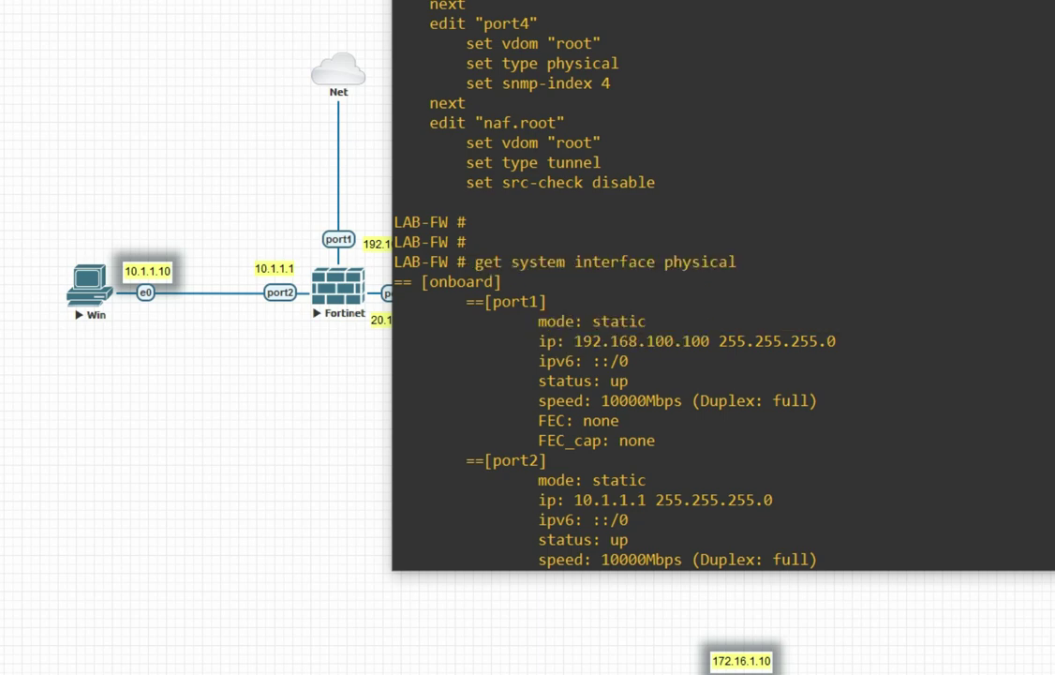
{"action": "left_click_drag", "start_coordinate": [531, 400], "coordinate": [824, 400]}
{"action": "scroll", "coordinate": [723, 400], "scroll_direction": "down", "scroll_amount": 6}
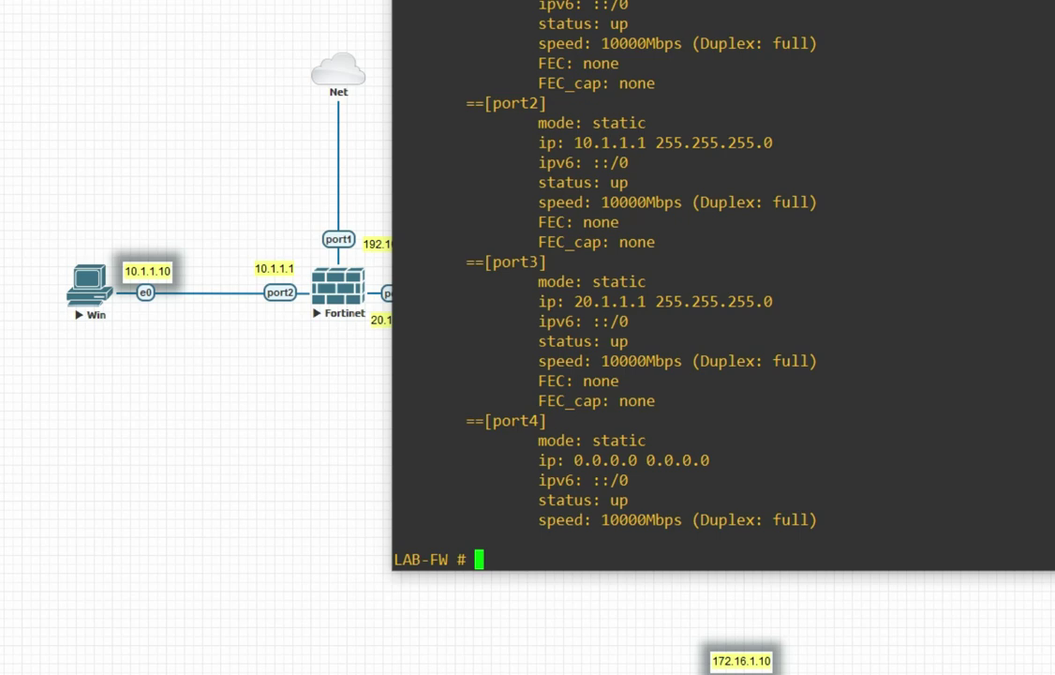
Add blank prompt lines, run "diagnose ip address list" and examine the listed interface addresses and device names
{"action": "key", "text": "Return"}
{"action": "key", "text": "Return"}
{"action": "key", "text": "Return"}
{"action": "key", "text": "Return"}
{"action": "key", "text": "Return"}
{"action": "key", "text": "Return"}
{"action": "type", "text": "d"}
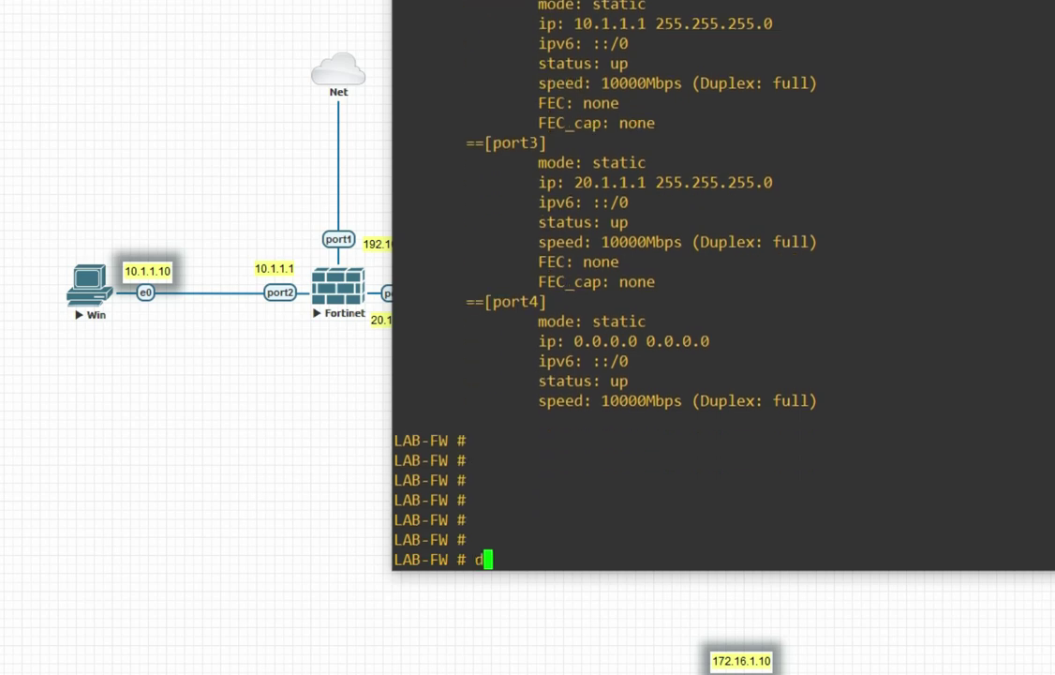
{"action": "type", "text": "iagnose ip "}
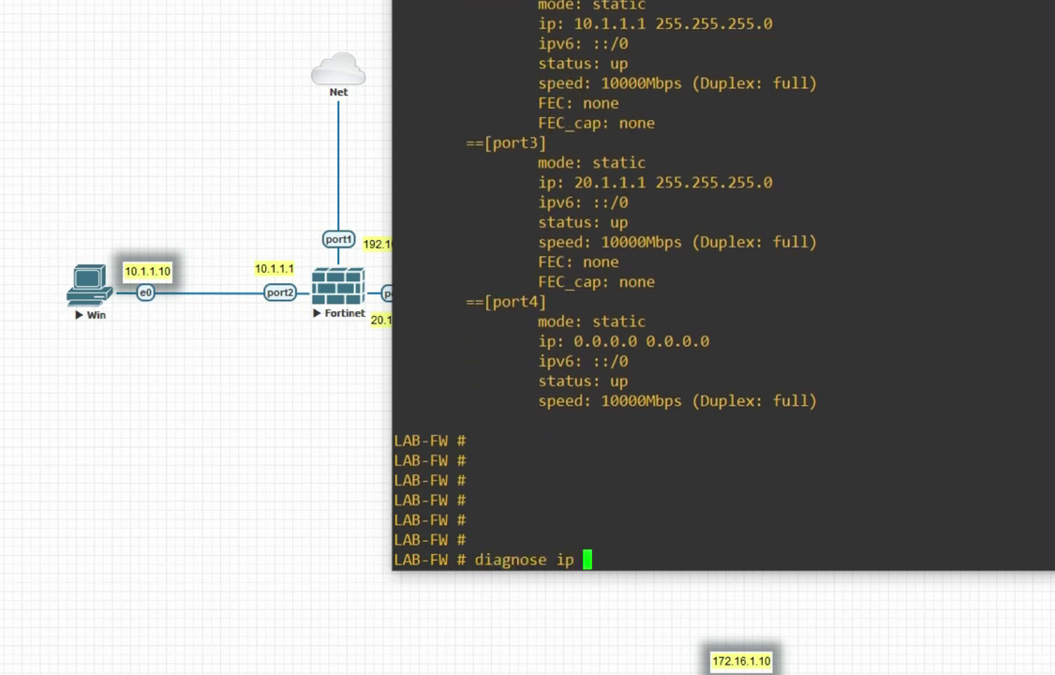
{"action": "type", "text": "address list"}
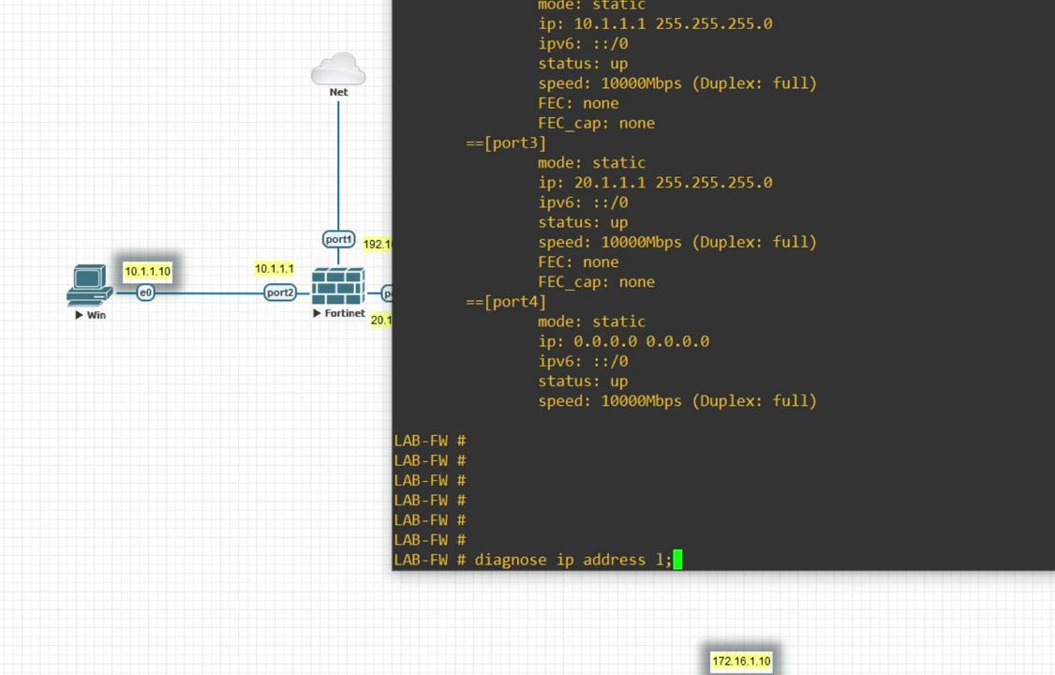
{"action": "key", "text": "Return"}
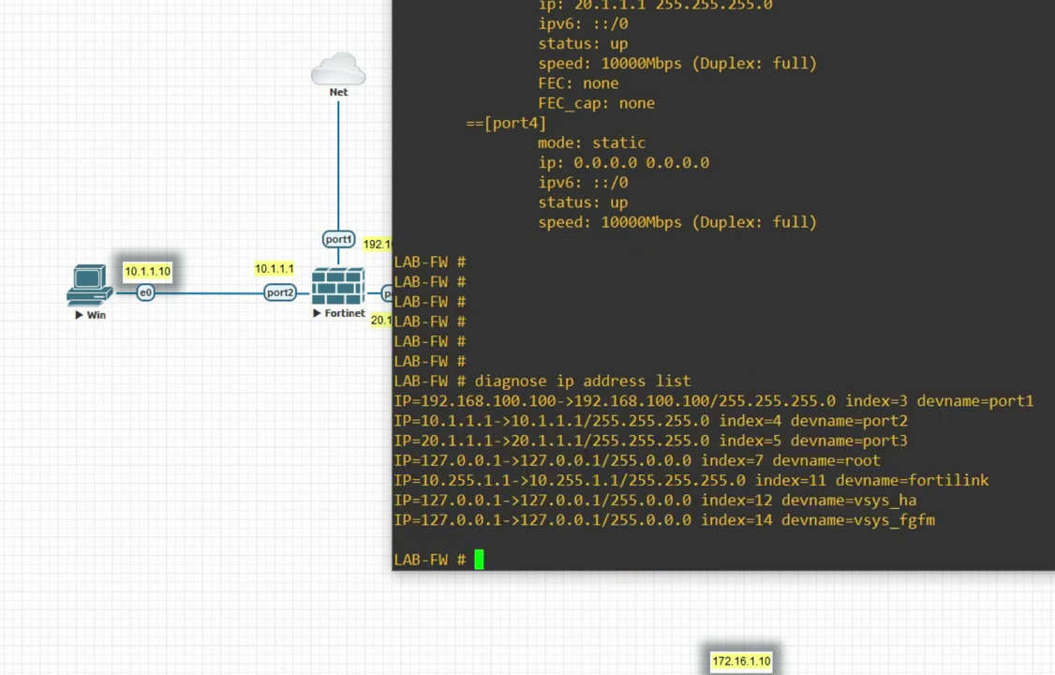
{"action": "scroll", "coordinate": [722, 281], "scroll_direction": "up", "scroll_amount": 5}
{"action": "scroll", "coordinate": [721, 282], "scroll_direction": "down", "scroll_amount": 5}
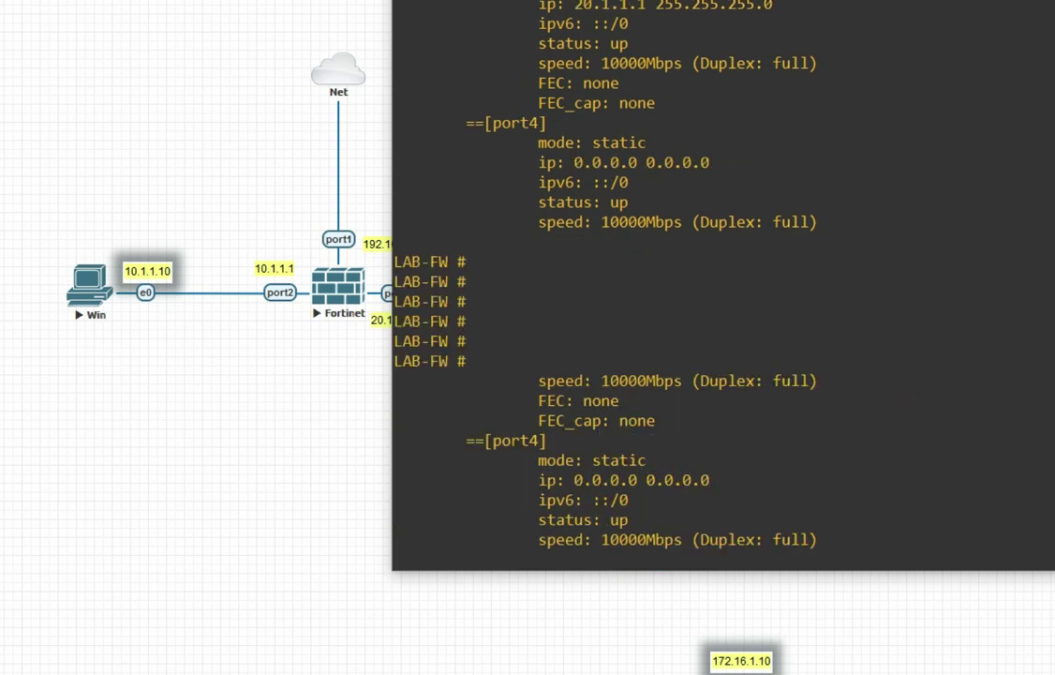
{"action": "left_click_drag", "start_coordinate": [421, 400], "coordinate": [936, 519]}
{"action": "left_click", "coordinate": [937, 412]}
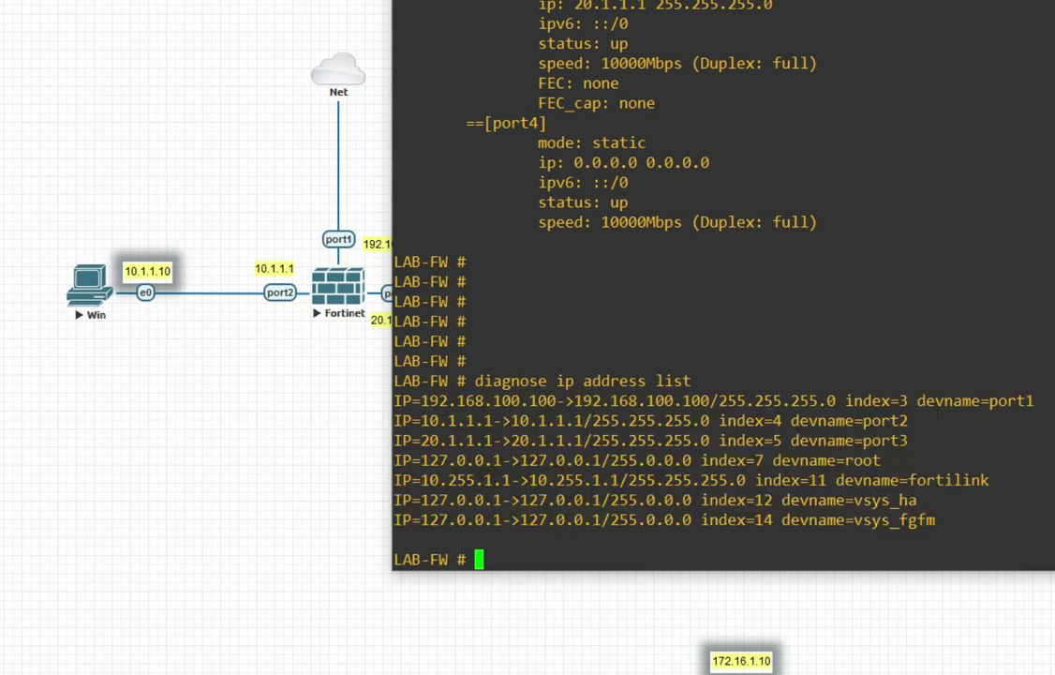
Rerun the IP address list filtered to the third port with "diagnose ip address list | grep port3"
{"action": "key", "text": "Up"}
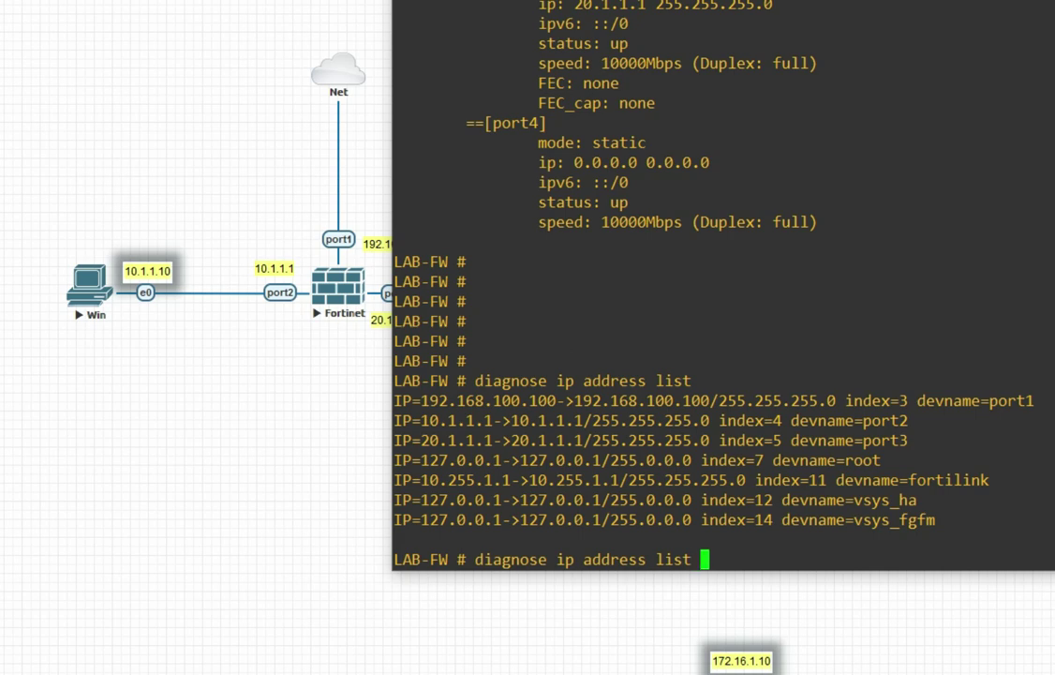
{"action": "type", "text": "| grep "}
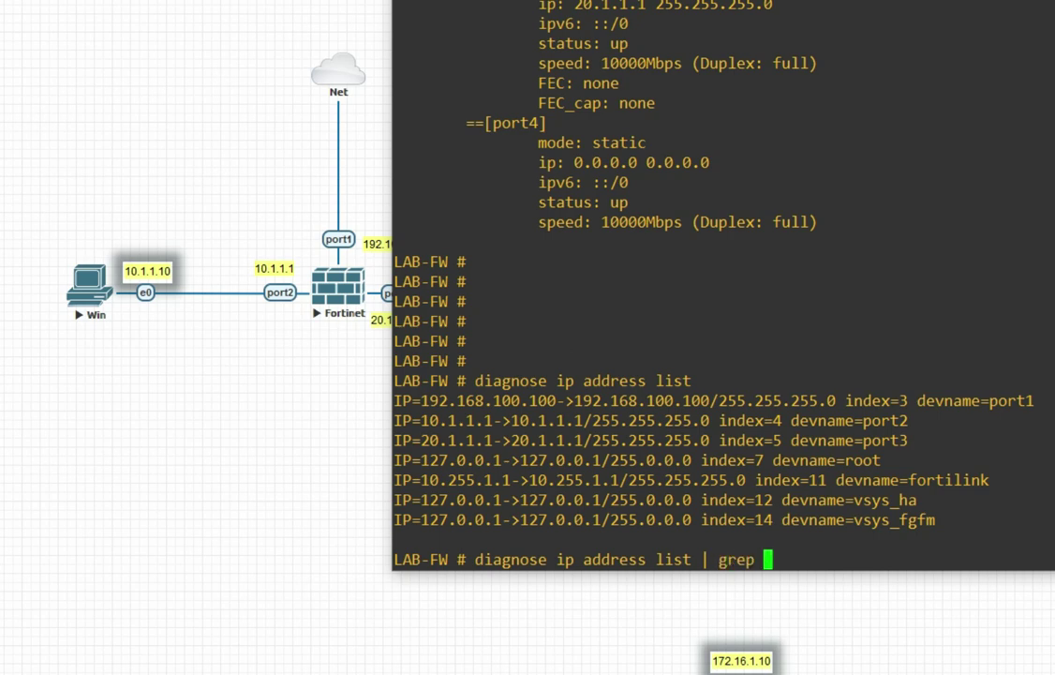
{"action": "type", "text": "port3"}
{"action": "key", "text": "Return"}
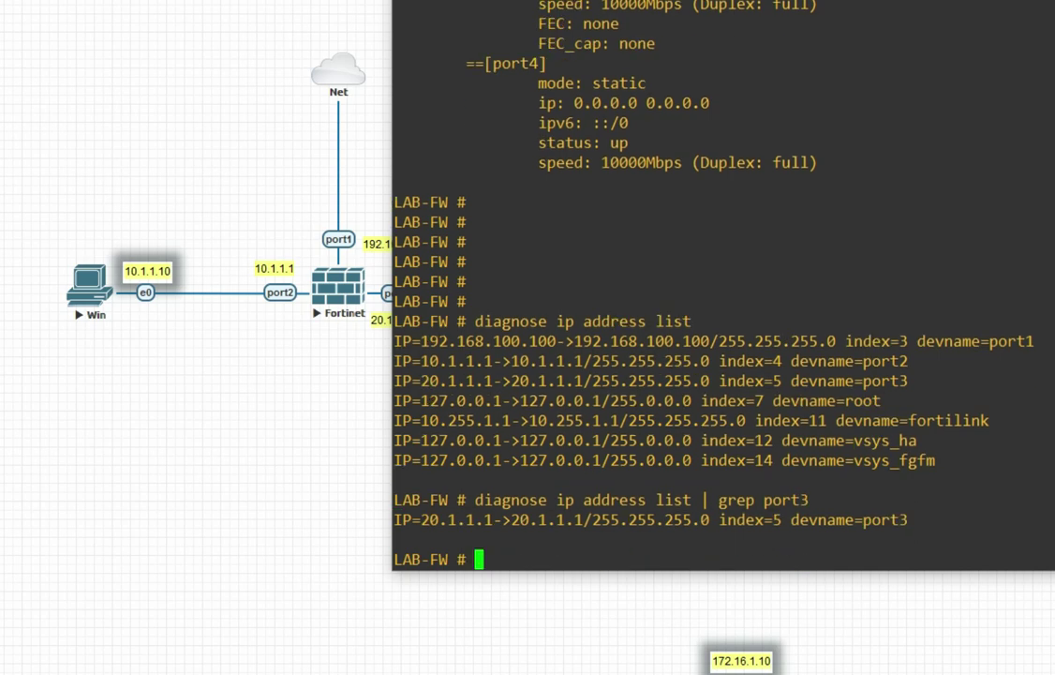
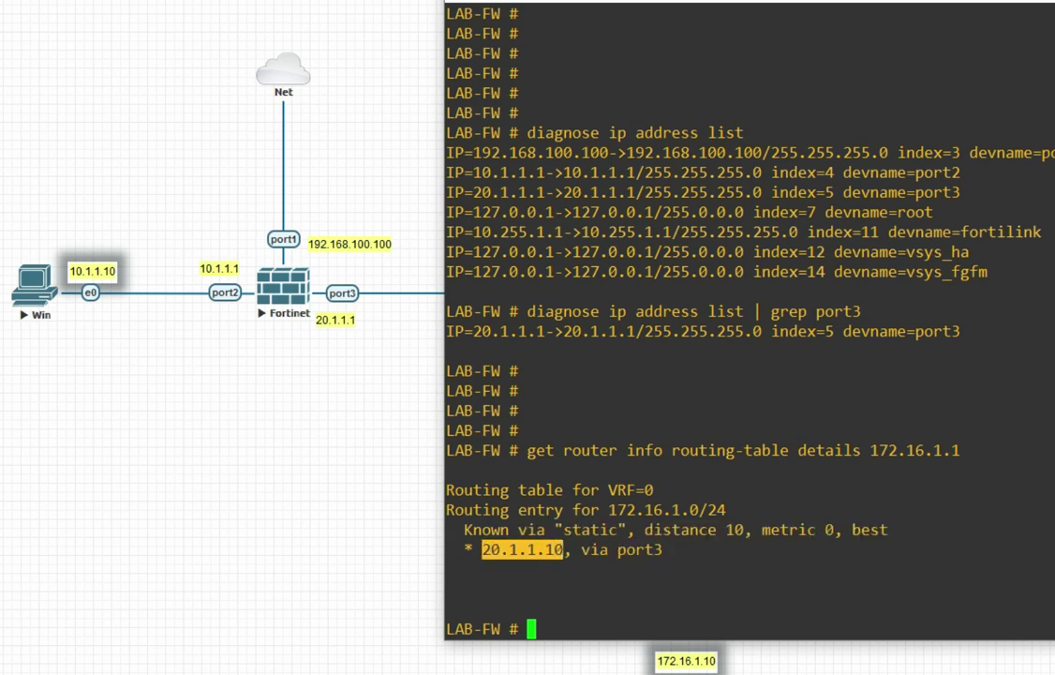
Move the terminal aside to check the route's next hop against R1 and Server_10 in the topology, and return to the terminal
{"action": "left_click_drag", "start_coordinate": [771, 33], "coordinate": [842, 37]}
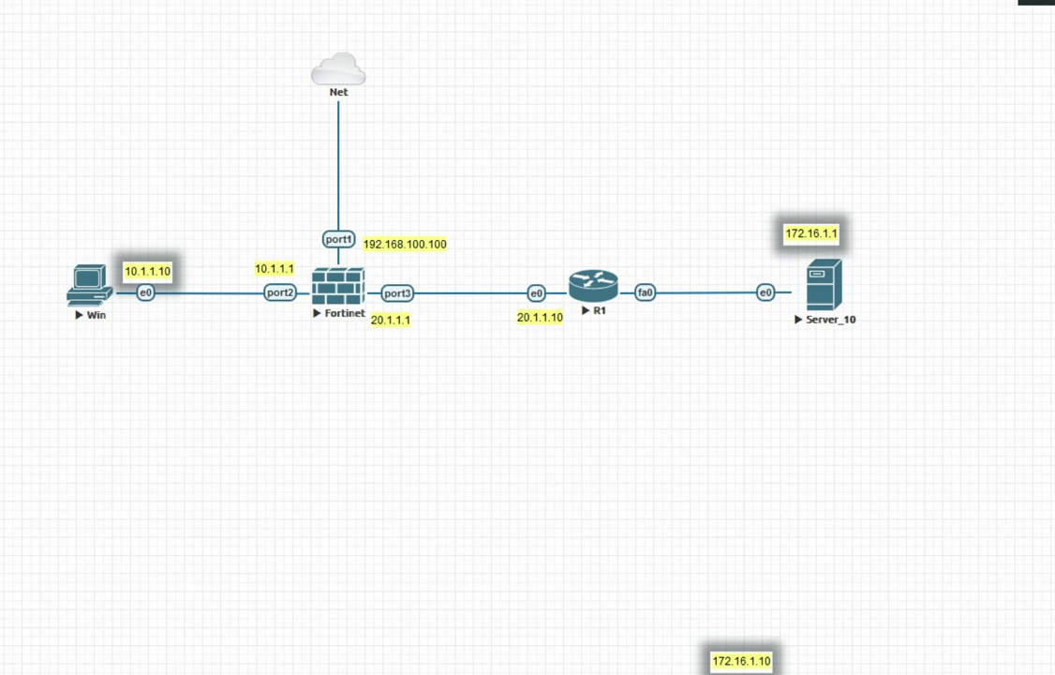
{"action": "key", "text": "alt+Tab"}
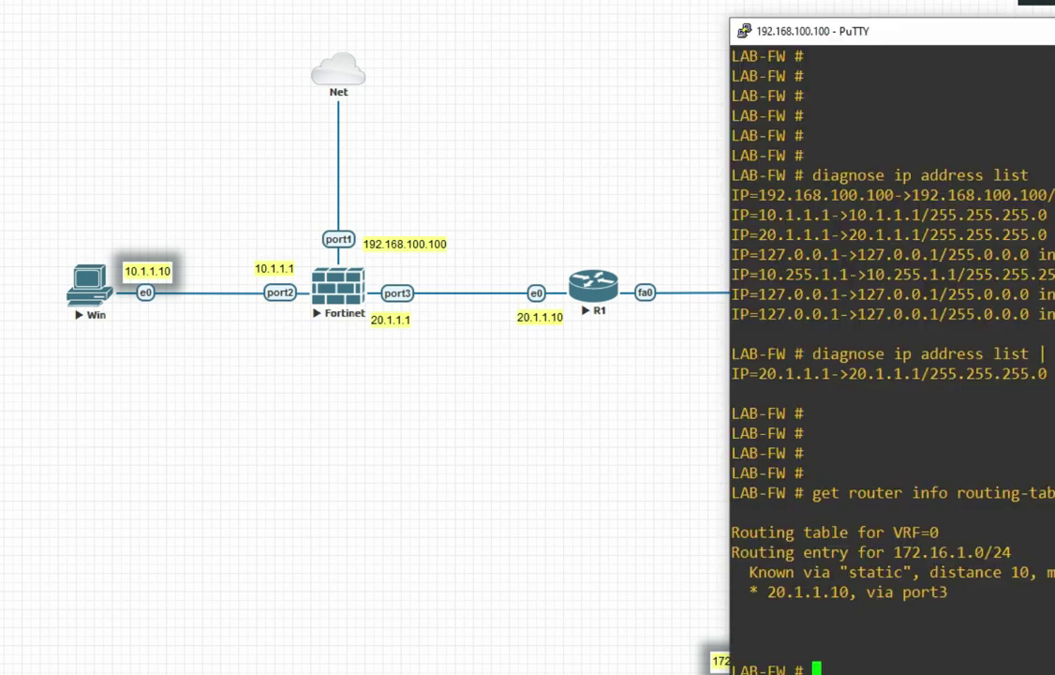
Try to list every route by running "get router info routing-table details all"
{"action": "key", "text": "Up"}
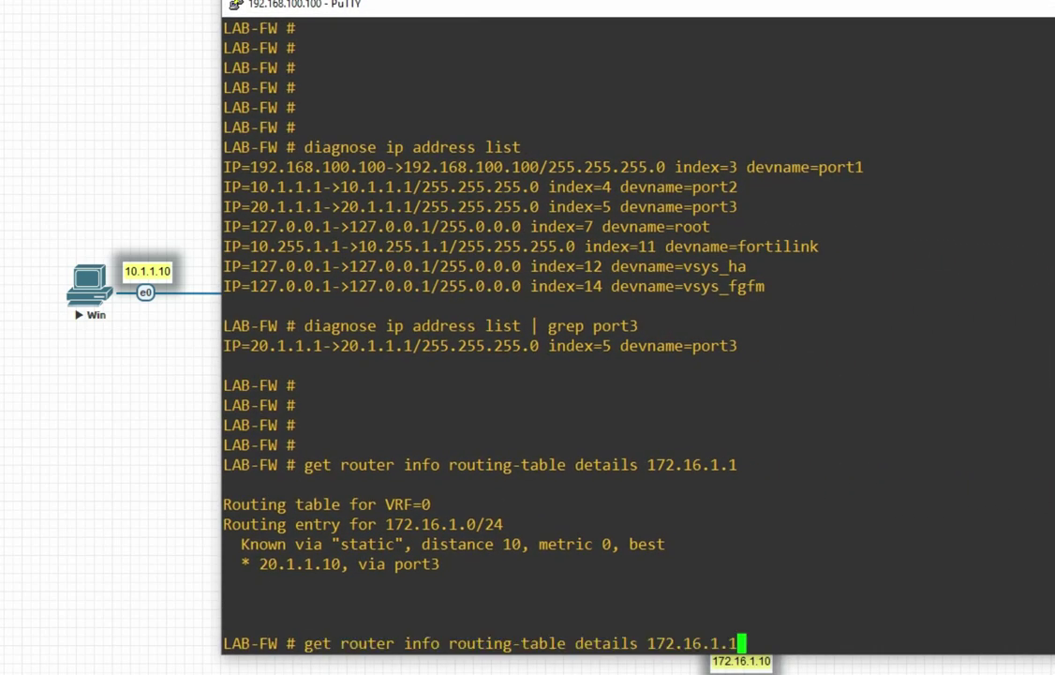
{"action": "key", "text": "BackSpace"}
{"action": "key", "text": "BackSpace"}
{"action": "key", "text": "BackSpace"}
{"action": "key", "text": "BackSpace"}
{"action": "key", "text": "BackSpace"}
{"action": "key", "text": "BackSpace"}
{"action": "key", "text": "BackSpace"}
{"action": "key", "text": "BackSpace"}
{"action": "key", "text": "BackSpace"}
{"action": "key", "text": "BackSpace"}
{"action": "type", "text": "all"}
{"action": "key", "text": "Return"}
Run "get router info routing-table details" and examine the default, connected and static routes beside the topology
{"action": "key", "text": "Up"}
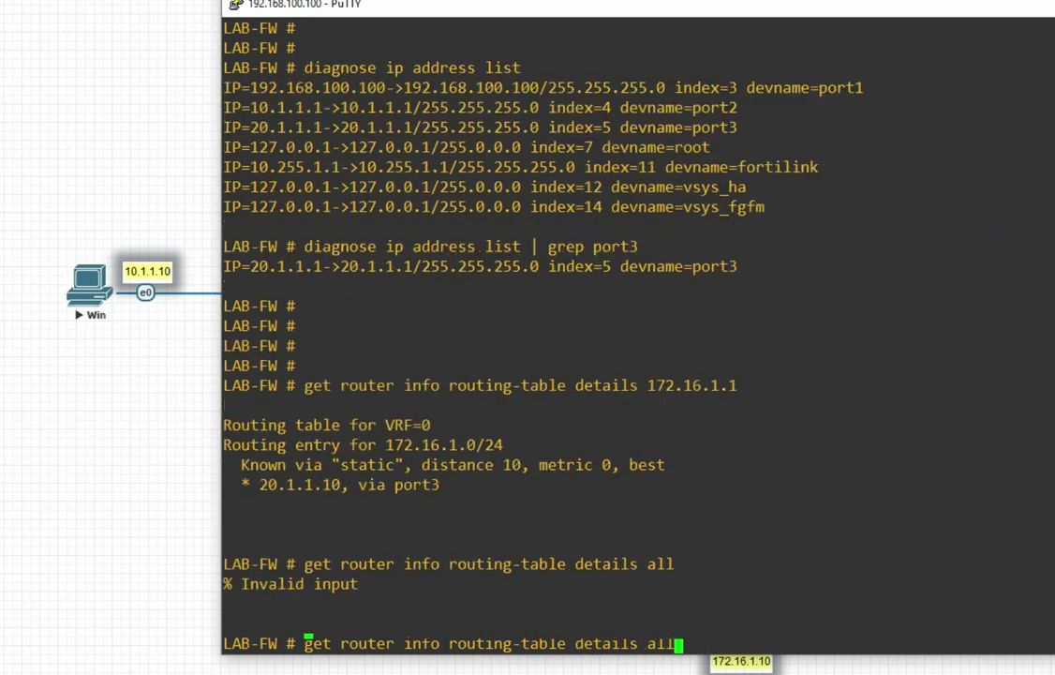
{"action": "key", "text": "Down"}
{"action": "key", "text": "Up"}
{"action": "key", "text": "BackSpace"}
{"action": "key", "text": "BackSpace"}
{"action": "key", "text": "BackSpace"}
{"action": "key", "text": "Return"}
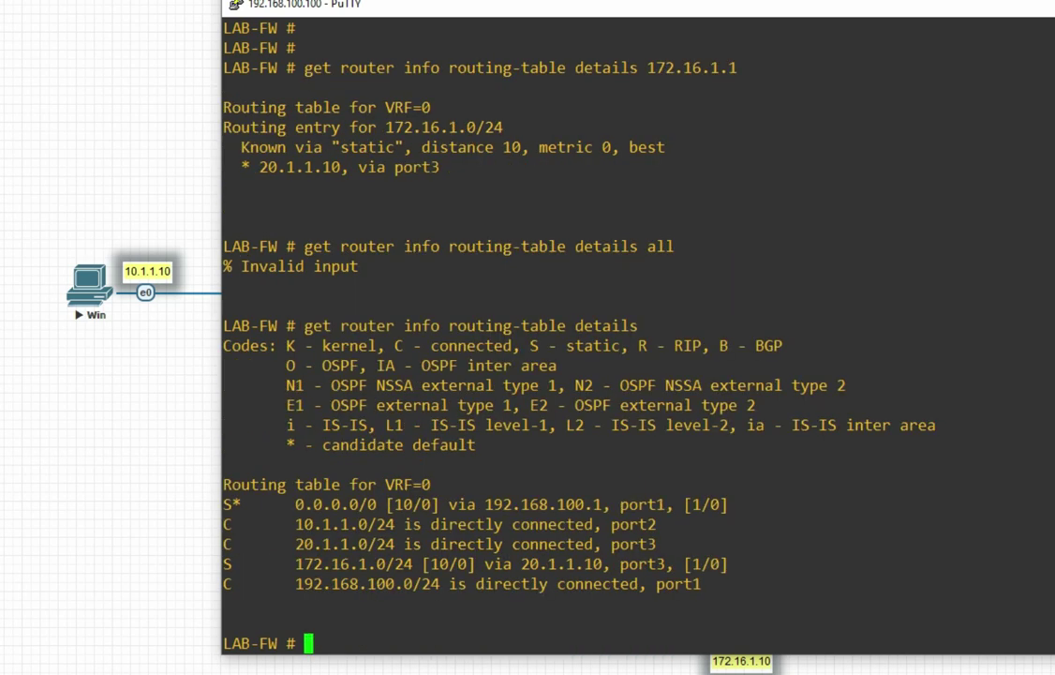
{"action": "left_click_drag", "start_coordinate": [295, 504], "coordinate": [1049, 504]}
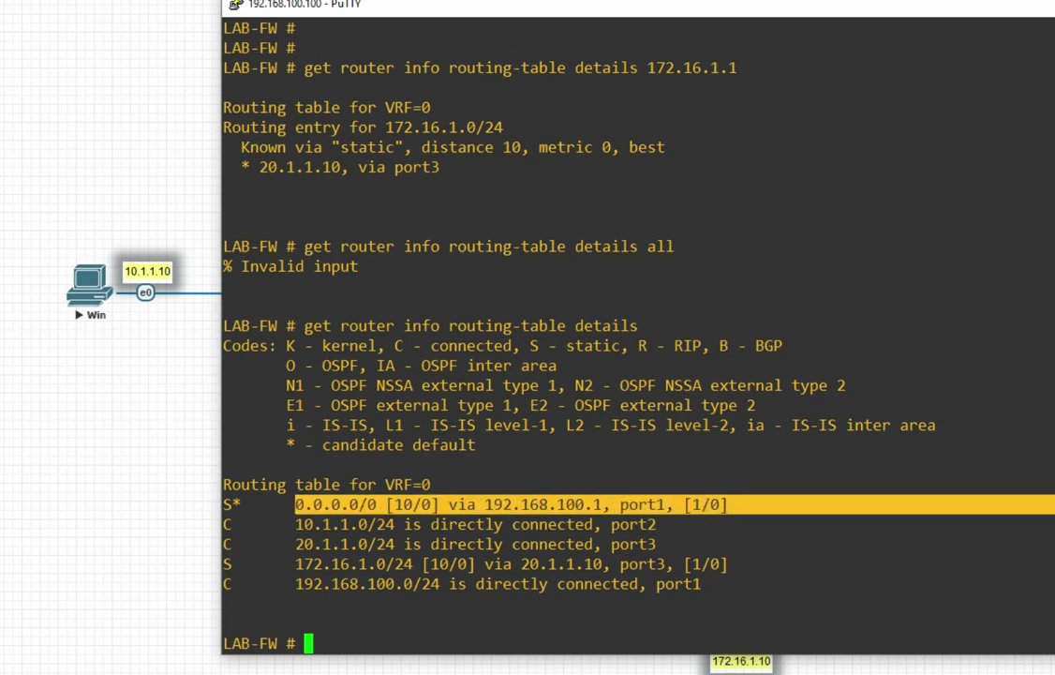
{"action": "left_click_drag", "start_coordinate": [518, 4], "coordinate": [802, 1]}
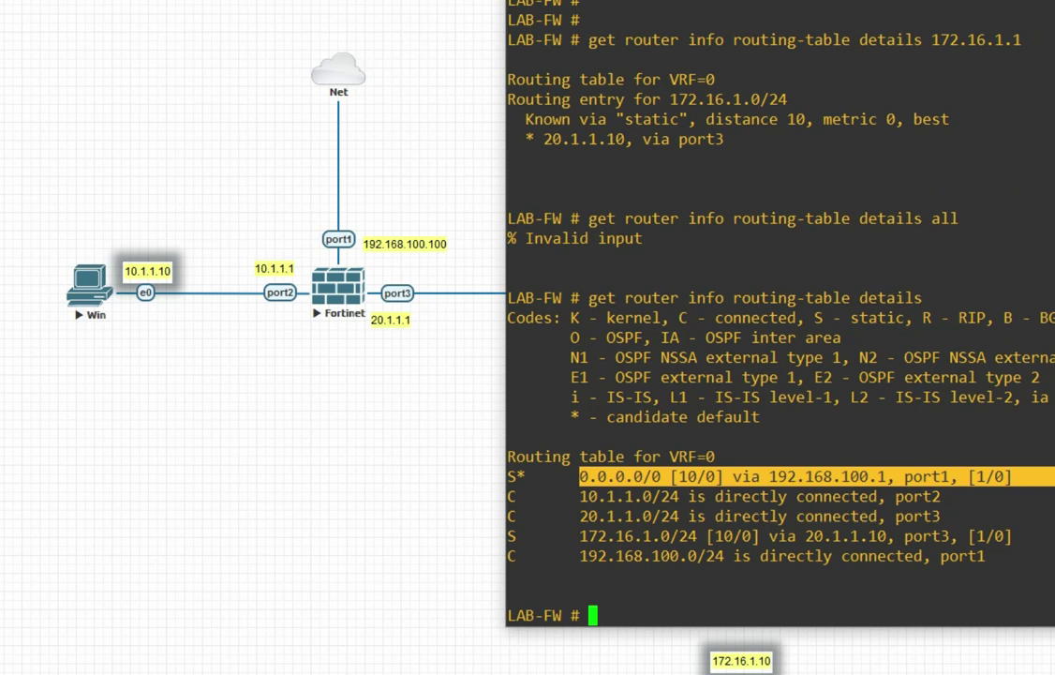
{"action": "left_click_drag", "start_coordinate": [571, 496], "coordinate": [1050, 575]}
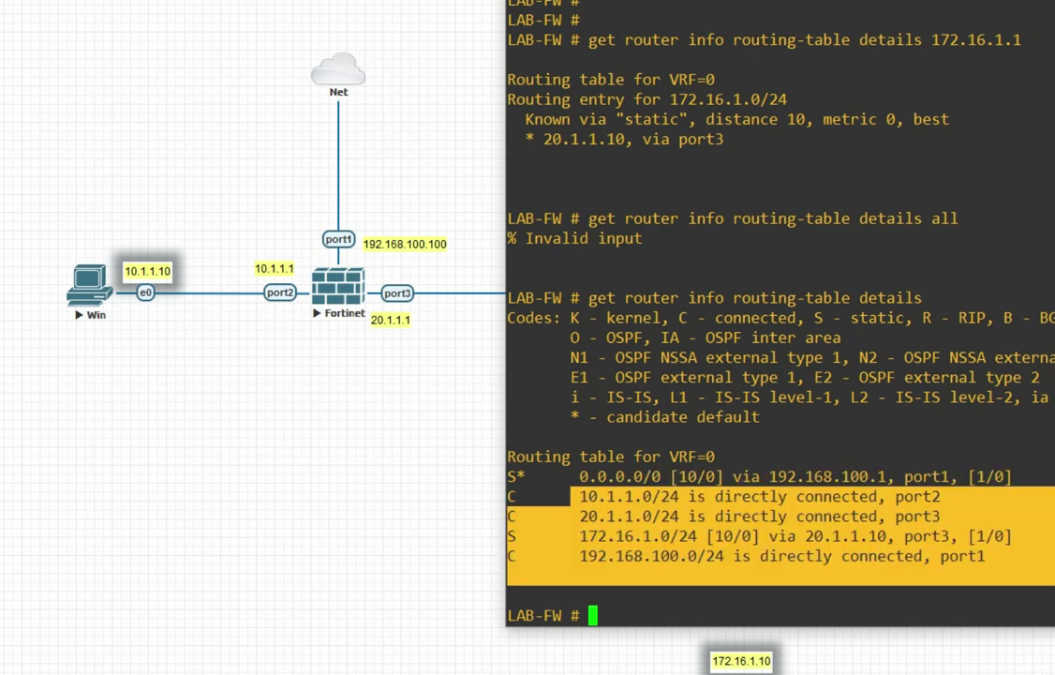
{"action": "left_click_drag", "start_coordinate": [518, 536], "coordinate": [867, 536]}
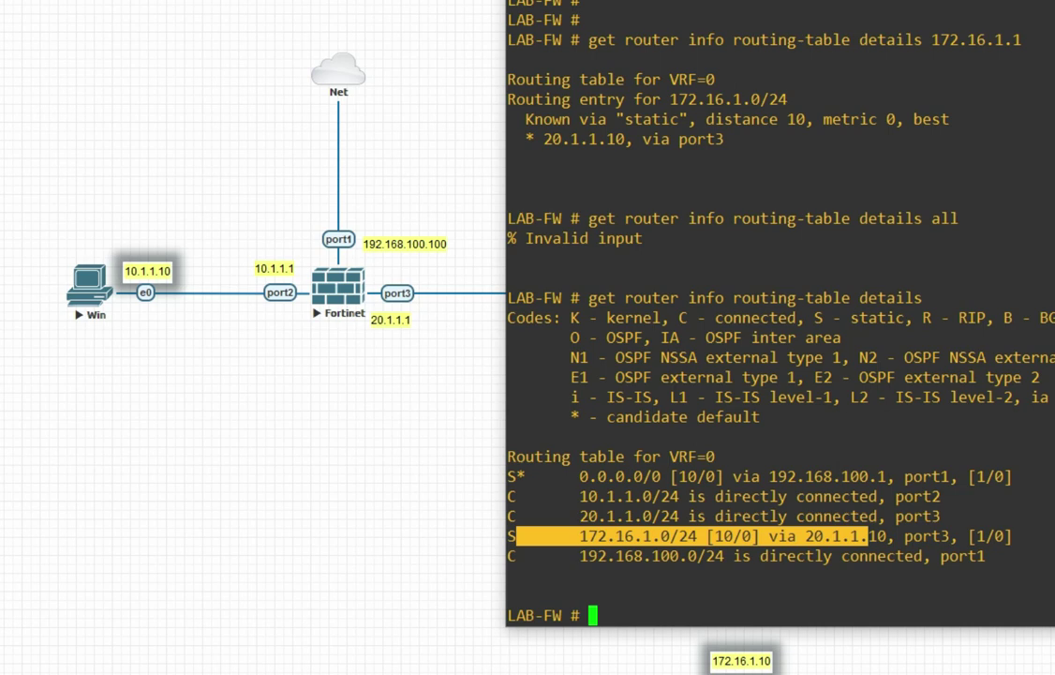
{"action": "left_click_drag", "start_coordinate": [514, 495], "coordinate": [1050, 516]}
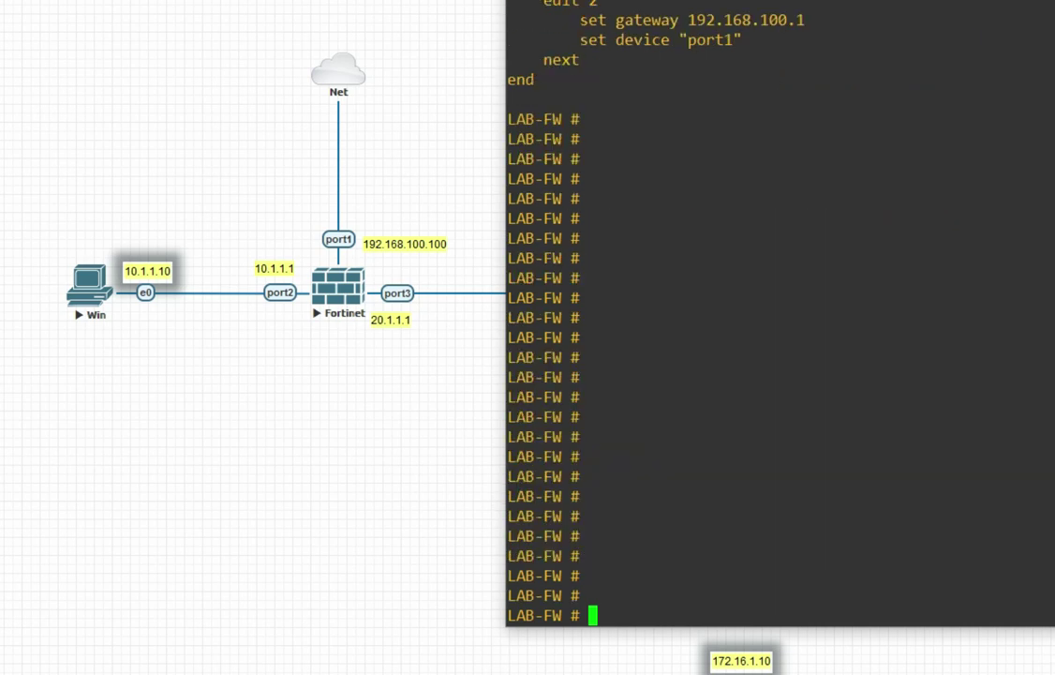
Push the old output off the terminal and display the static route configuration by running "sh router static"
{"action": "key", "text": "Return"}
{"action": "key", "text": "Return"}
{"action": "key", "text": "Return"}
{"action": "key", "text": "Return"}
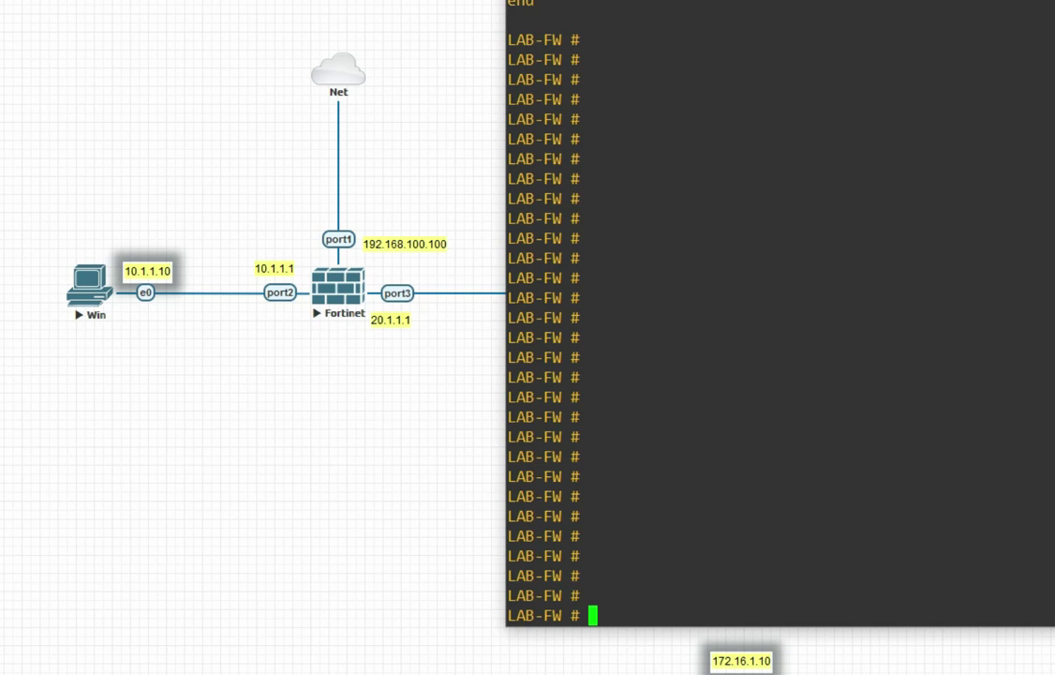
{"action": "type", "text": "sh router static"}
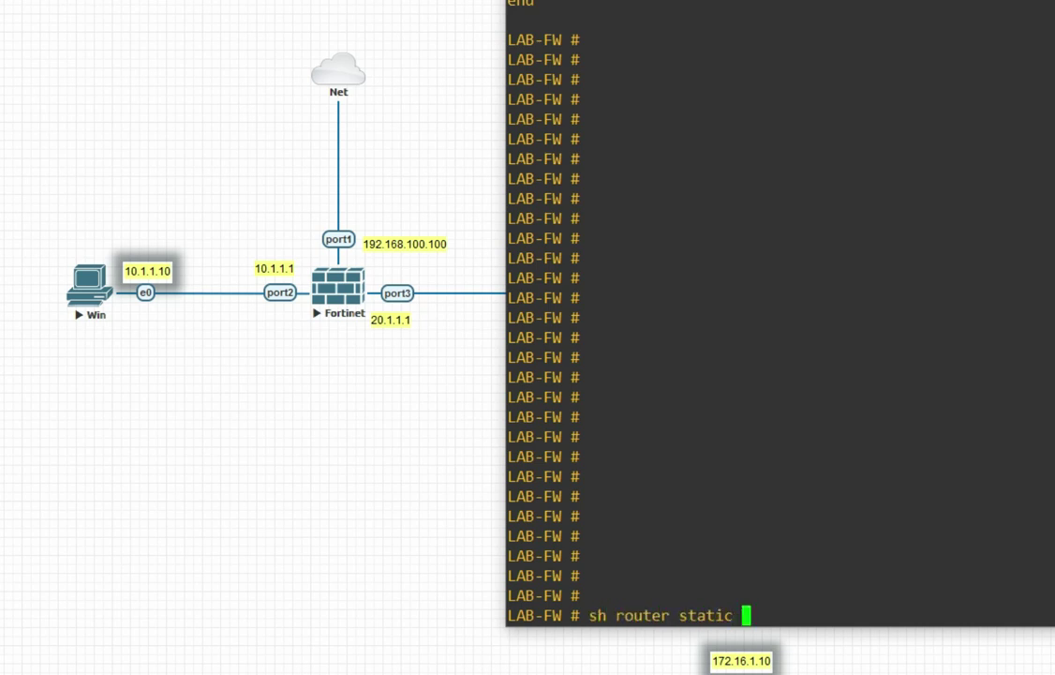
{"action": "key", "text": "Return"}
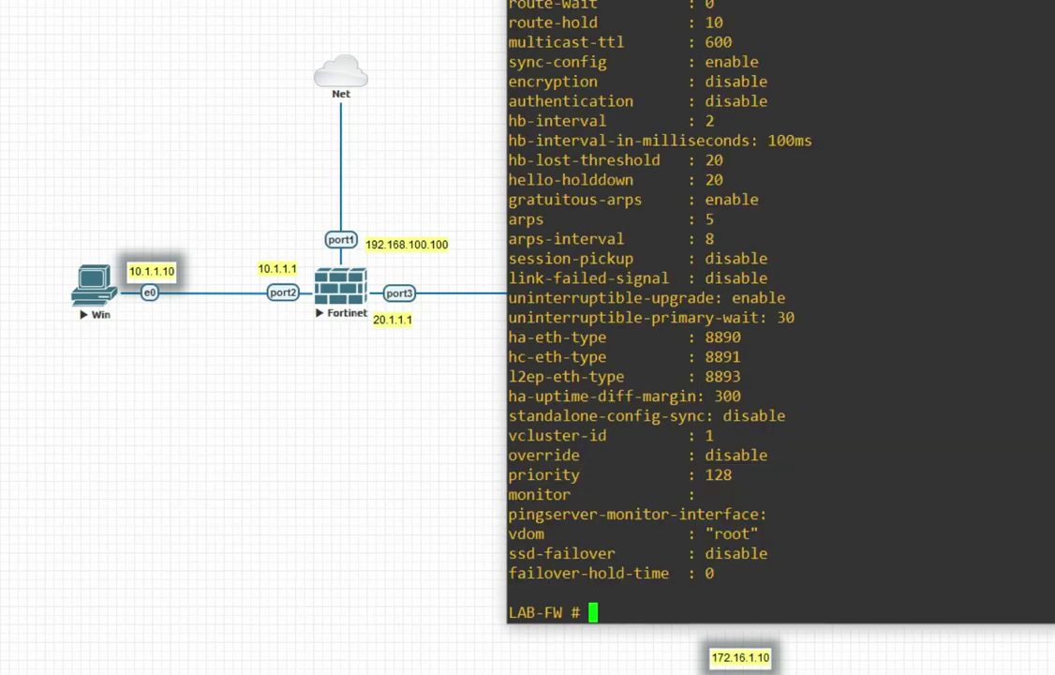
Run "get system ha status" and examine the health status, mode and cluster uptime lines
{"action": "type", "text": "get system ha"}
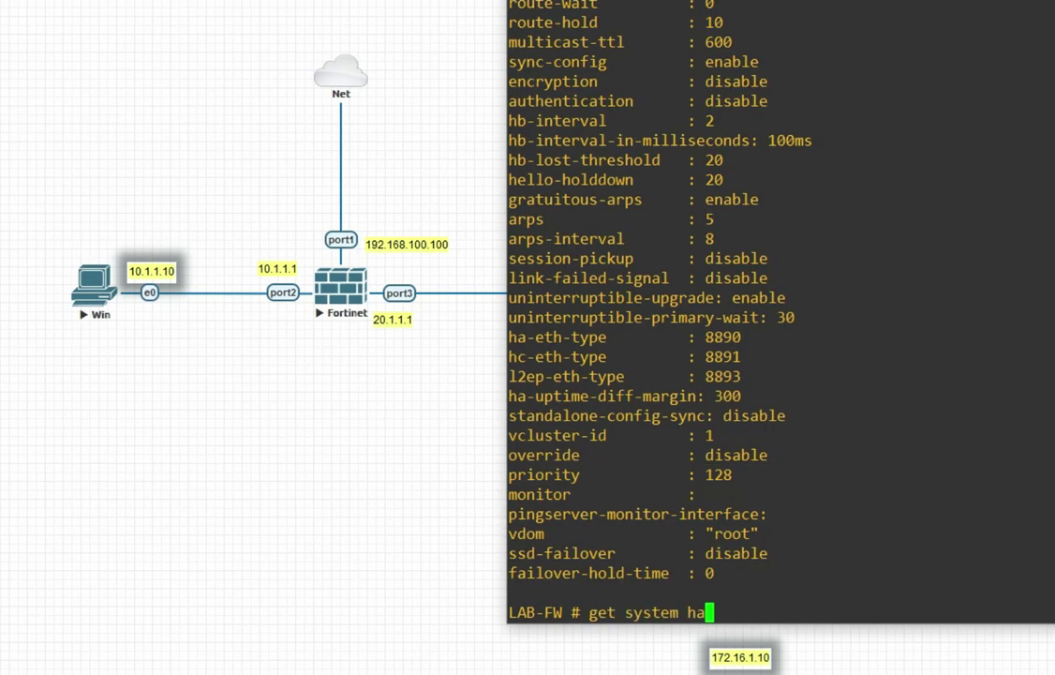
{"action": "type", "text": " status"}
{"action": "key", "text": "Return"}
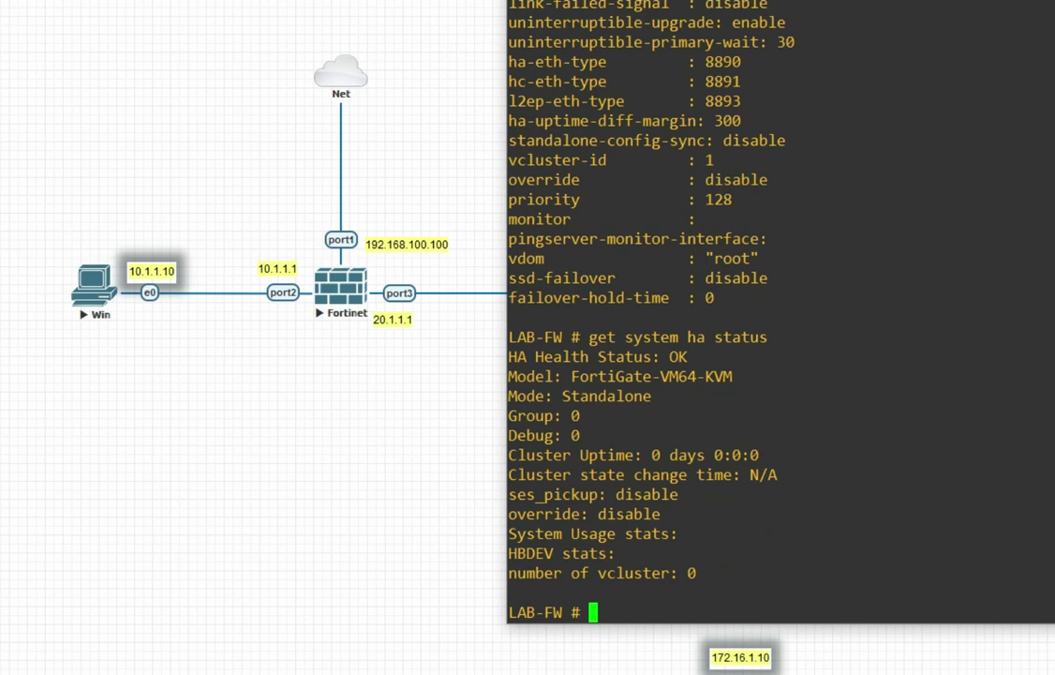
{"action": "left_click_drag", "start_coordinate": [770, 337], "coordinate": [544, 357]}
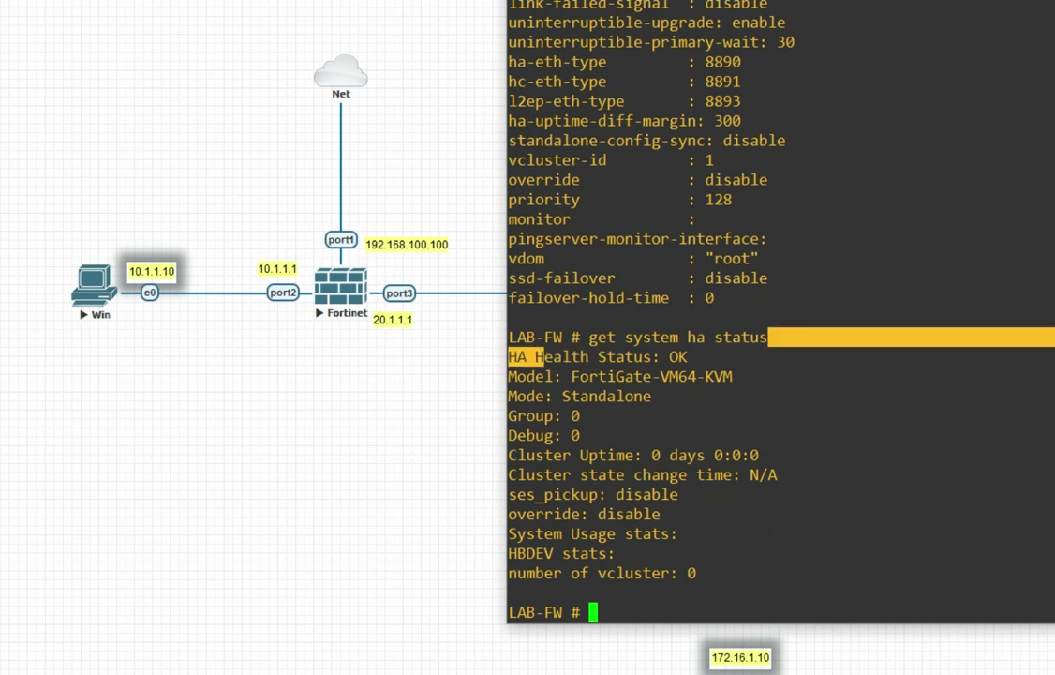
{"action": "left_click_drag", "start_coordinate": [570, 395], "coordinate": [655, 395]}
{"action": "left_click_drag", "start_coordinate": [580, 455], "coordinate": [759, 454]}
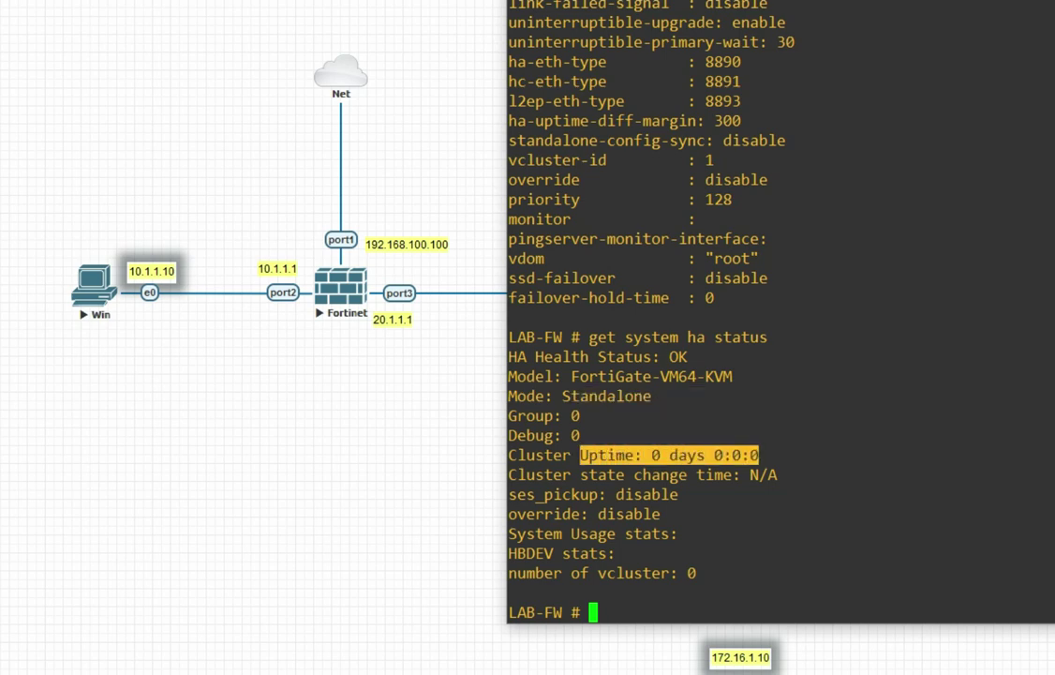
{"action": "left_click_drag", "start_coordinate": [697, 593], "coordinate": [656, 415]}
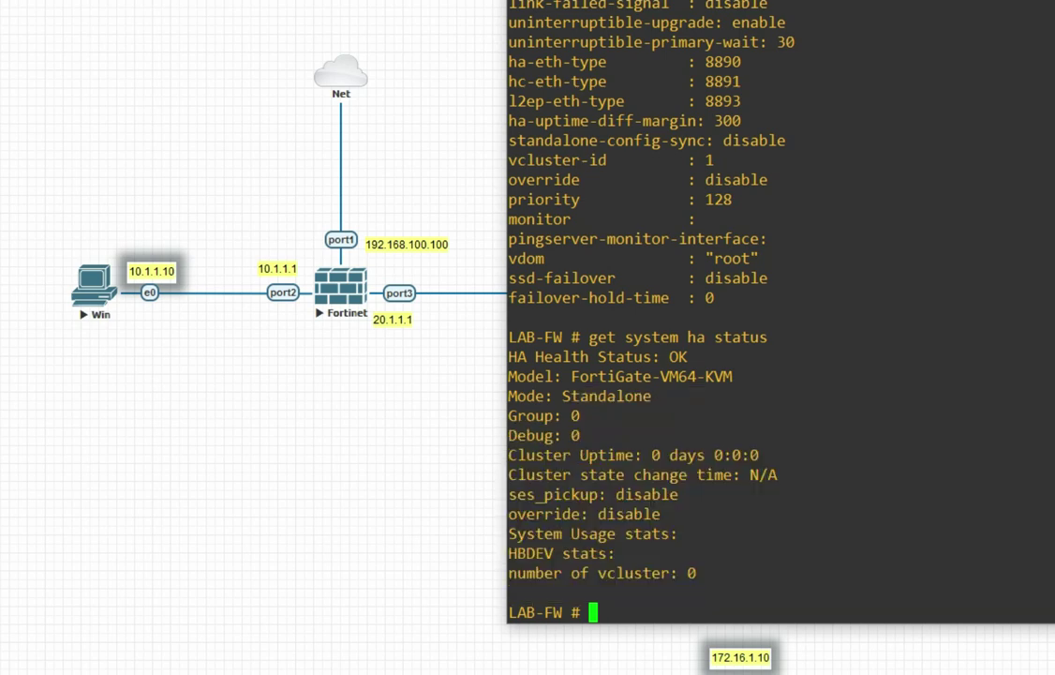
Push the HA output off the terminal and list the active sessions by running "get system session list"
{"action": "key", "text": "Return"}
{"action": "key", "text": "Return"}
{"action": "key", "text": "Return"}
{"action": "key", "text": "Return"}
{"action": "key", "text": "Return"}
{"action": "key", "text": "Return"}
{"action": "key", "text": "Return"}
{"action": "key", "text": "Return"}
{"action": "key", "text": "Return"}
{"action": "key", "text": "Return"}
{"action": "key", "text": "Return"}
{"action": "key", "text": "Return"}
{"action": "key", "text": "Return"}
{"action": "key", "text": "Return"}
{"action": "key", "text": "Return"}
{"action": "key", "text": "Return"}
{"action": "key", "text": "Return"}
{"action": "key", "text": "Return"}
{"action": "key", "text": "Return"}
{"action": "key", "text": "Return"}
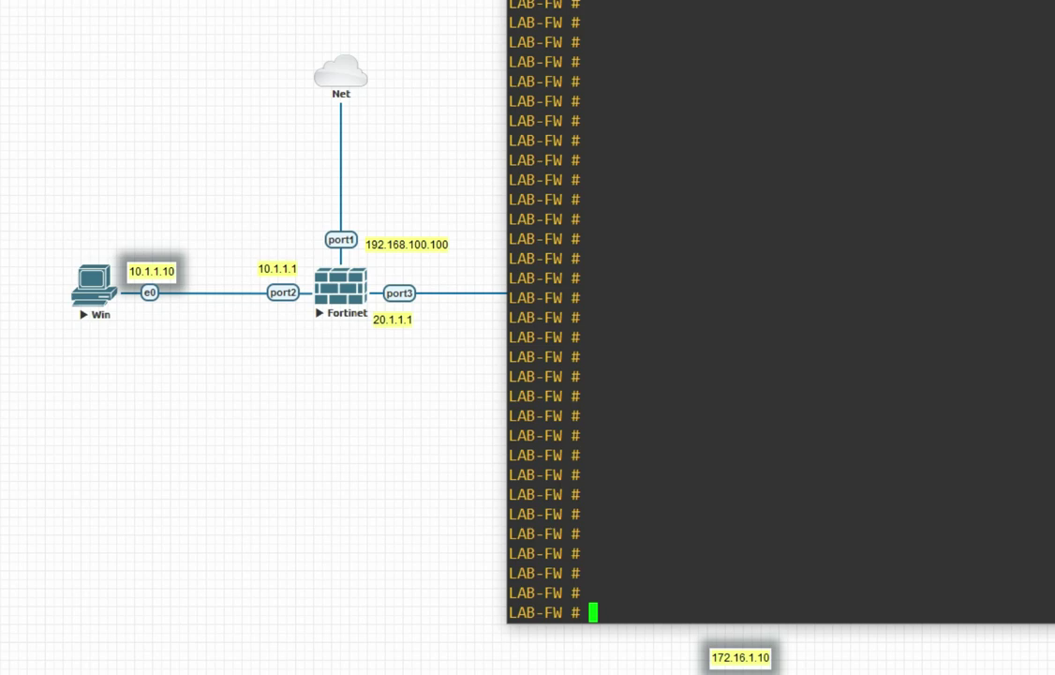
{"action": "type", "text": "get sy"}
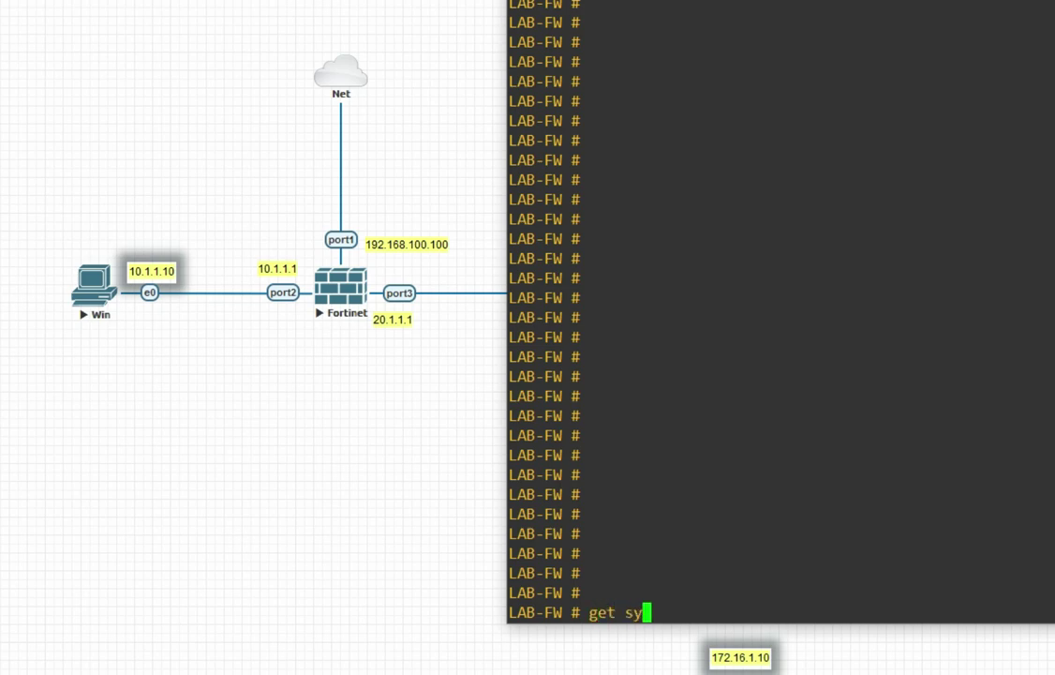
{"action": "type", "text": "stem session"}
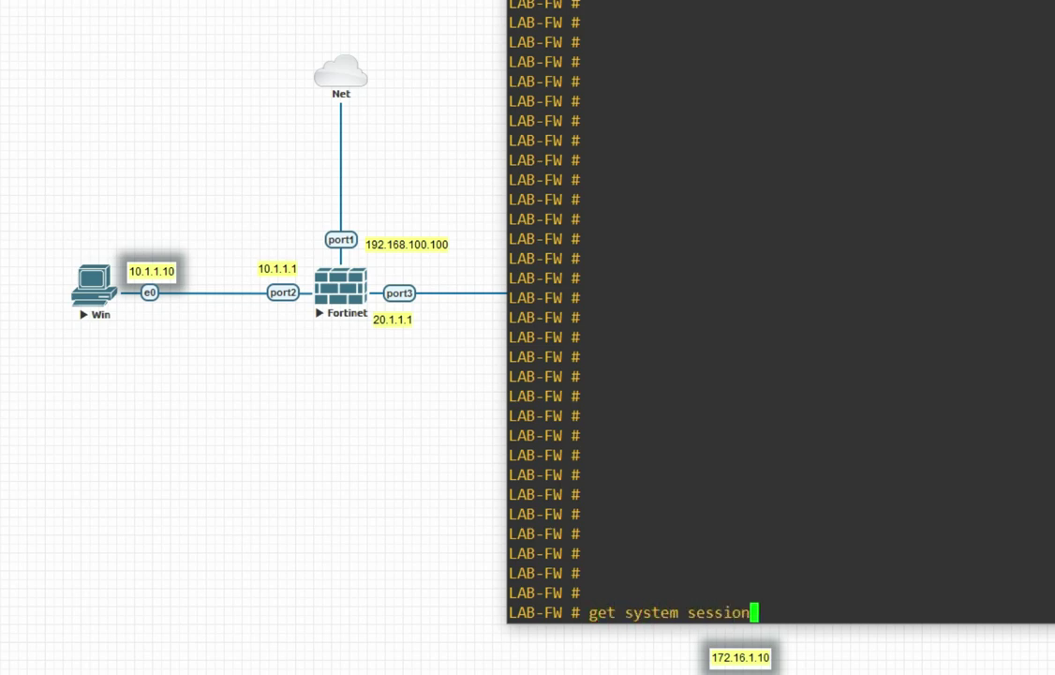
{"action": "type", "text": " list"}
{"action": "key", "text": "Return"}
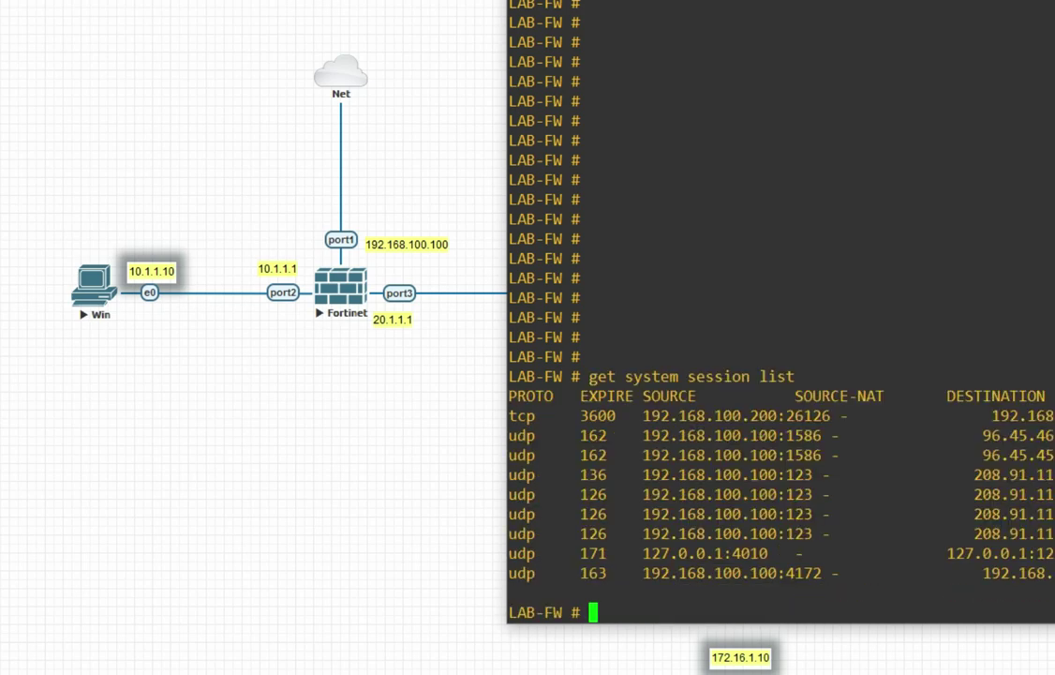
Move the terminal window so all session columns fit, and examine the UDP sessions from 192.168.100.100
{"action": "left_click_drag", "start_coordinate": [778, 11], "coordinate": [439, 0]}
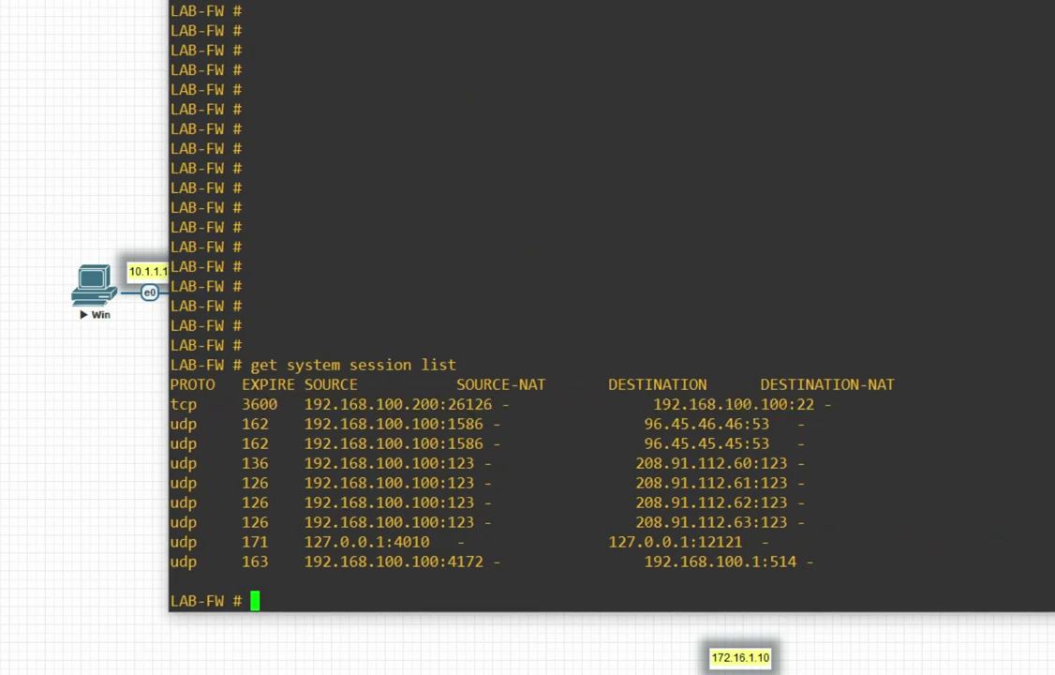
{"action": "left_click_drag", "start_coordinate": [305, 443], "coordinate": [510, 463]}
{"action": "left_click_drag", "start_coordinate": [239, 502], "coordinate": [491, 522]}
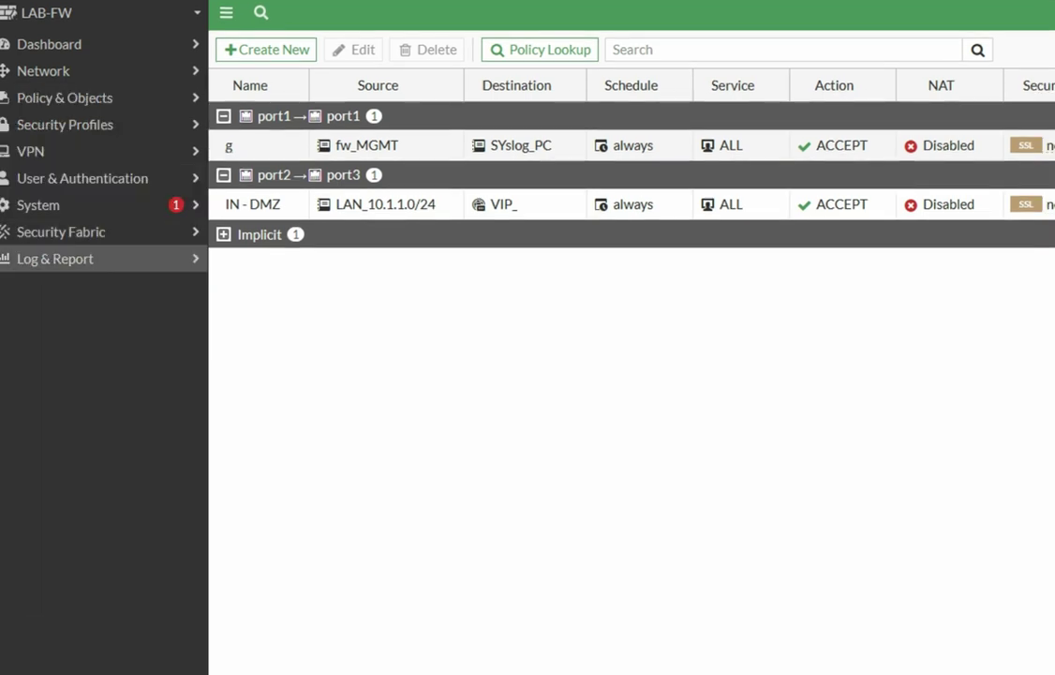
In the FortiGate web interface, open the Forward Traffic log and show the details of the newest entry
{"action": "left_click", "coordinate": [57, 259]}
{"action": "left_click", "coordinate": [62, 285]}
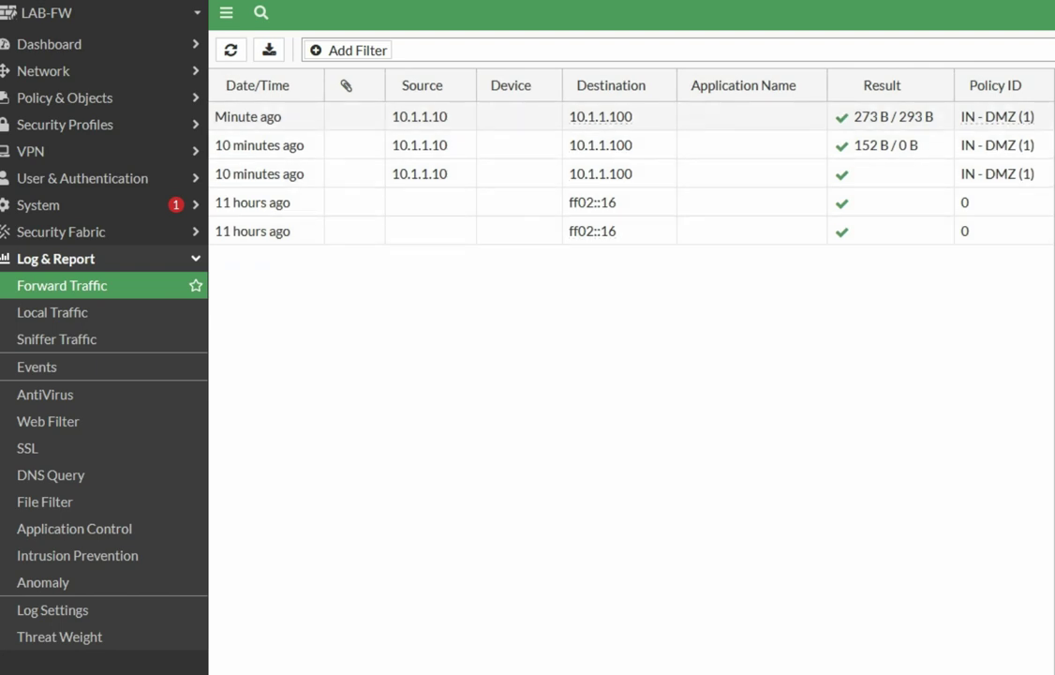
{"action": "left_click", "coordinate": [928, 116]}
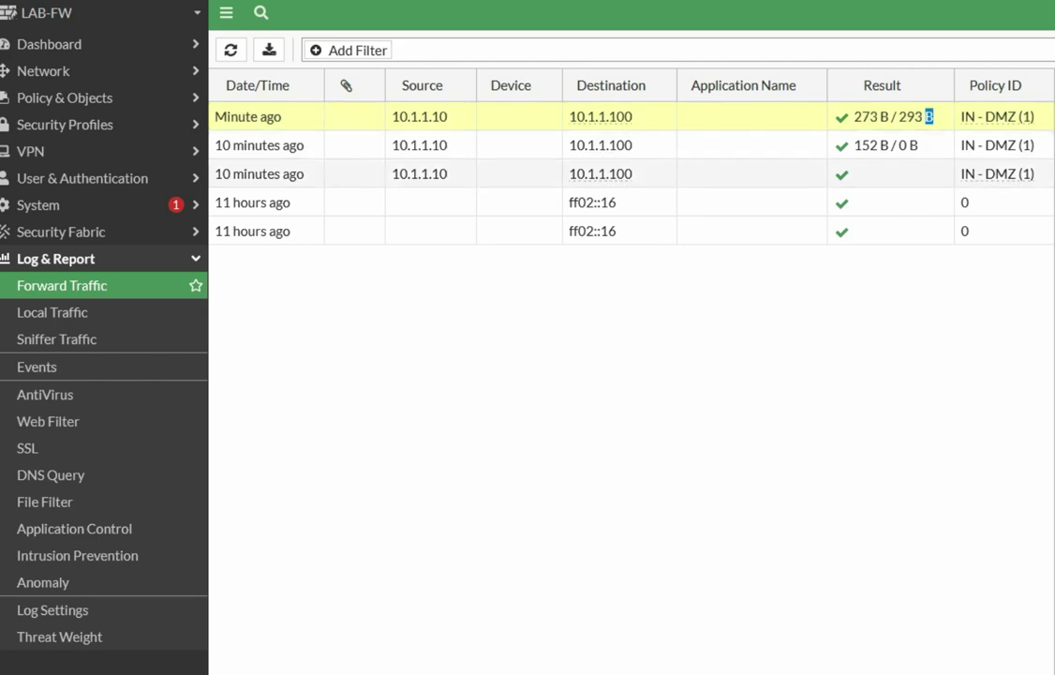
{"action": "double_click", "coordinate": [928, 116]}
Examine the source IP, destination IP and NAT IP in the newest entry's log details
{"action": "double_click", "coordinate": [832, 278]}
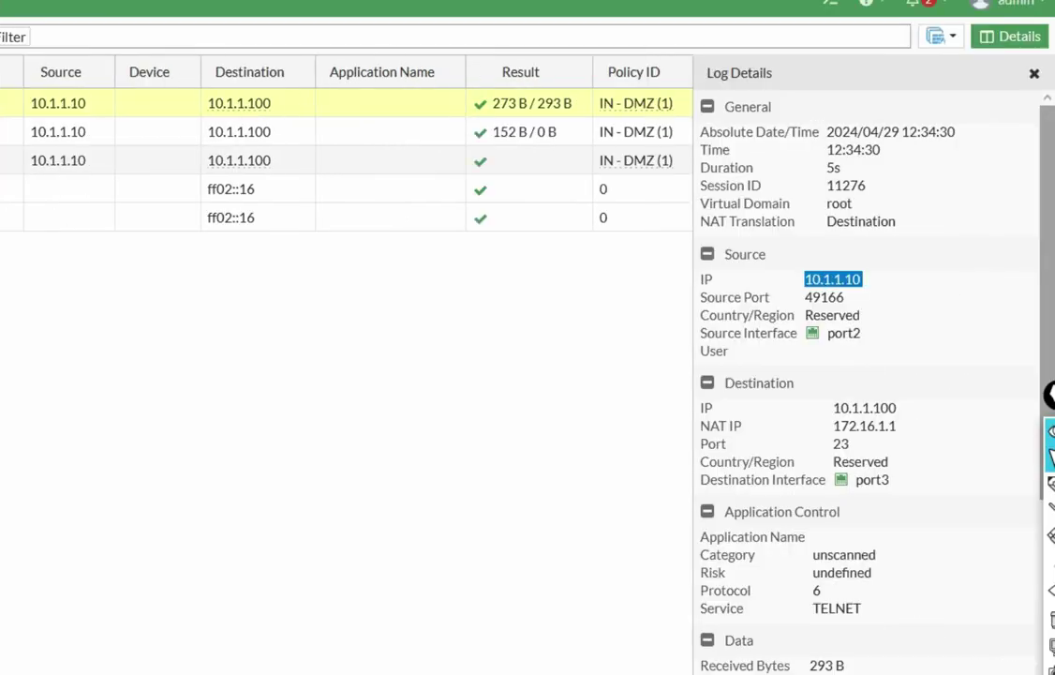
{"action": "double_click", "coordinate": [864, 408]}
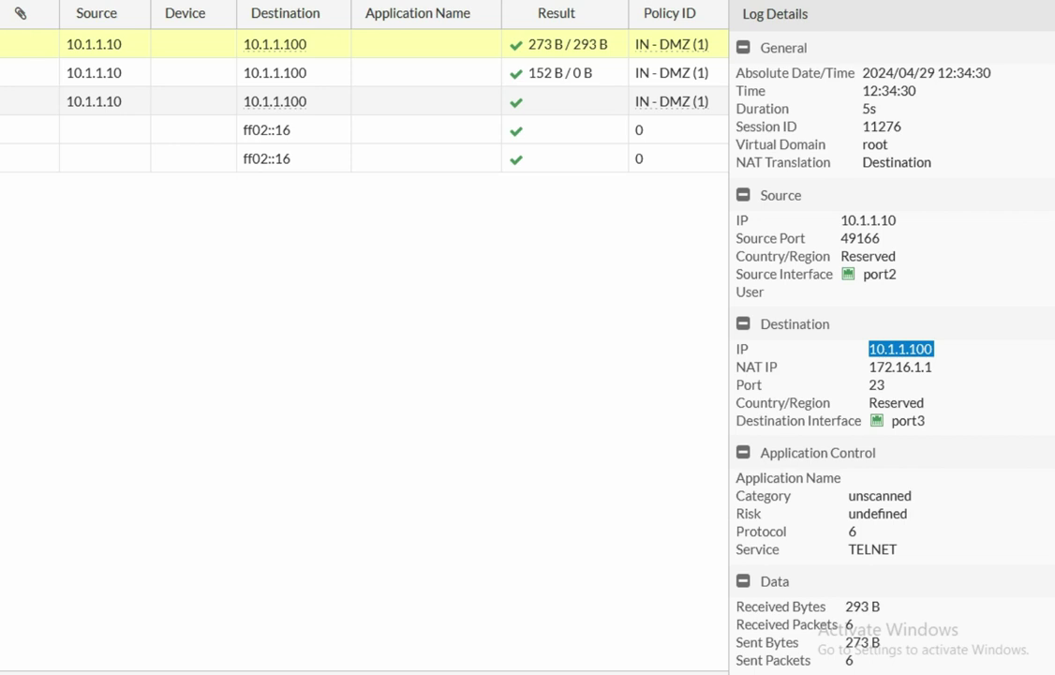
{"action": "left_click_drag", "start_coordinate": [766, 367], "coordinate": [932, 367]}
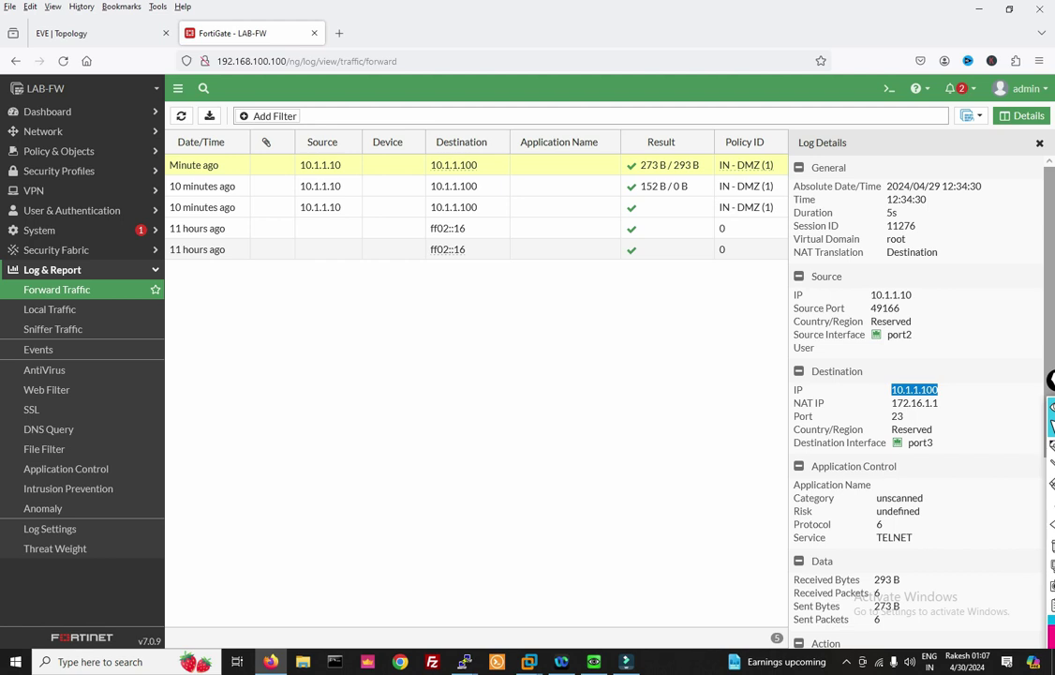
{"action": "mouse_move", "coordinate": [891, 402]}
{"action": "left_mouse_down"}
{"action": "mouse_move", "coordinate": [938, 403]}
{"action": "mouse_move", "coordinate": [892, 416]}
{"action": "mouse_move", "coordinate": [905, 416]}
{"action": "left_mouse_up"}
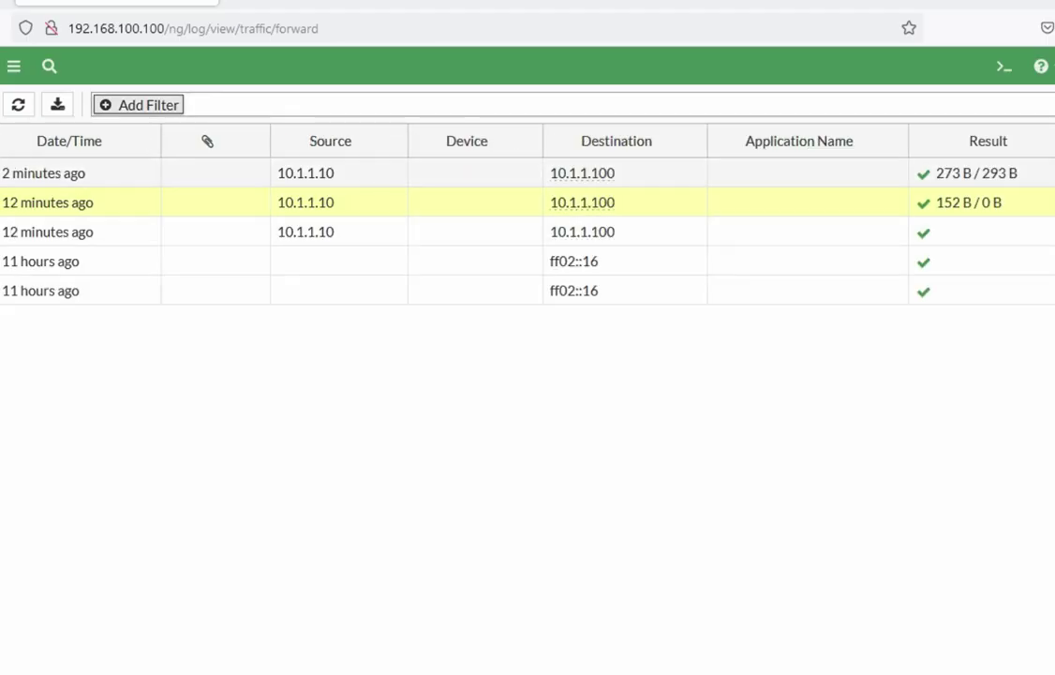
Filter the forward traffic log by Destination Port 23, and remove that filter again
{"action": "left_click", "coordinate": [140, 105]}
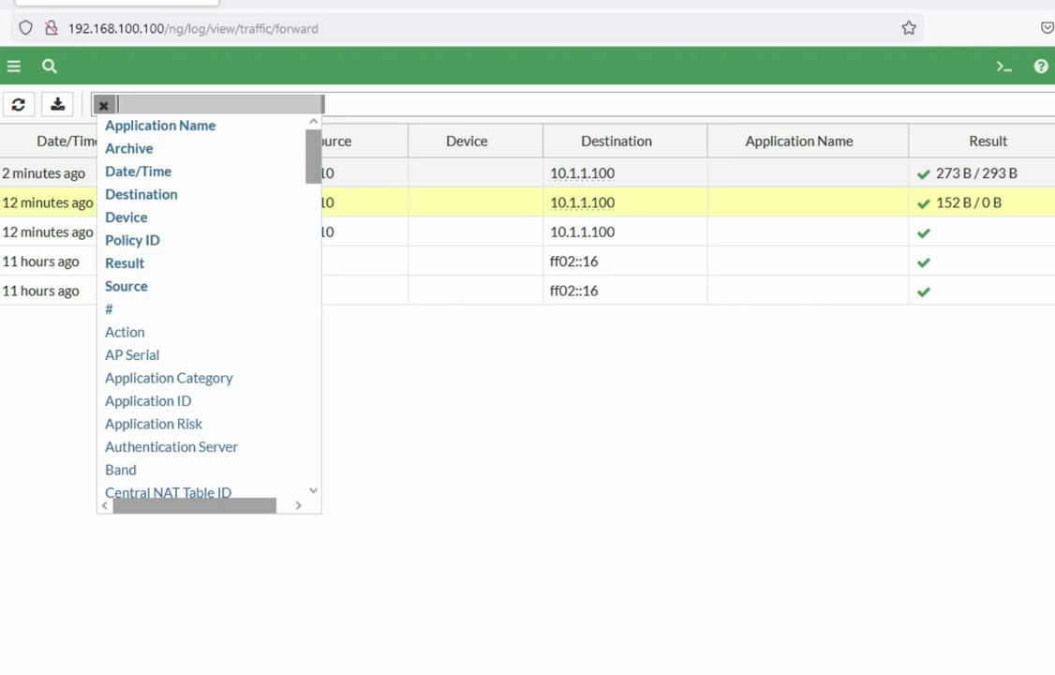
{"action": "type", "text": "des"}
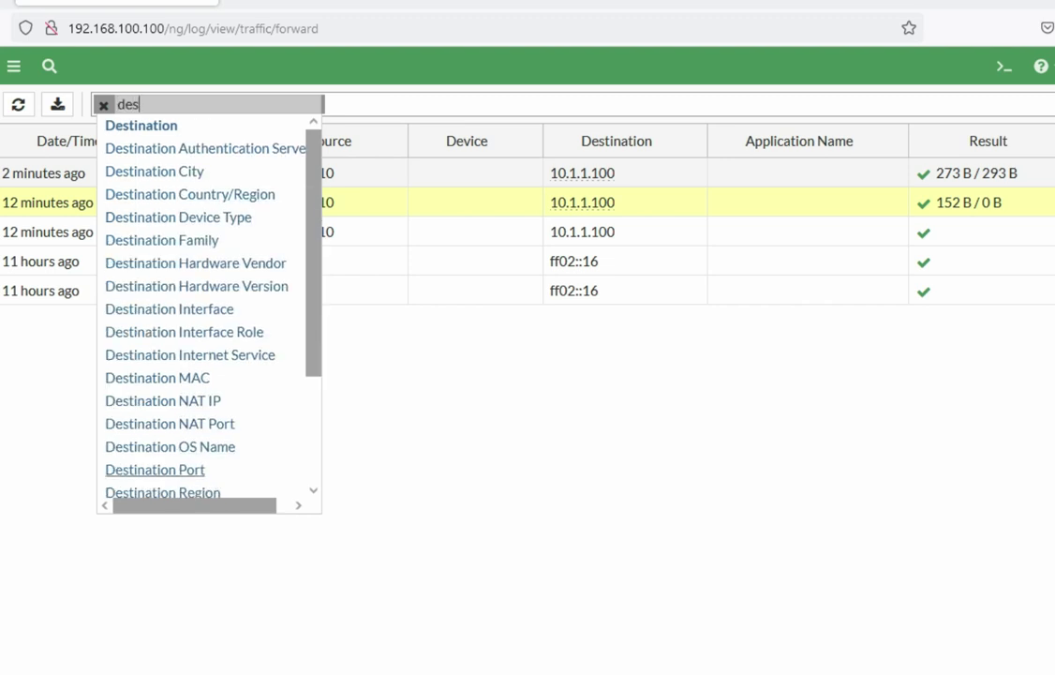
{"action": "left_click", "coordinate": [155, 469]}
{"action": "left_click", "coordinate": [240, 128]}
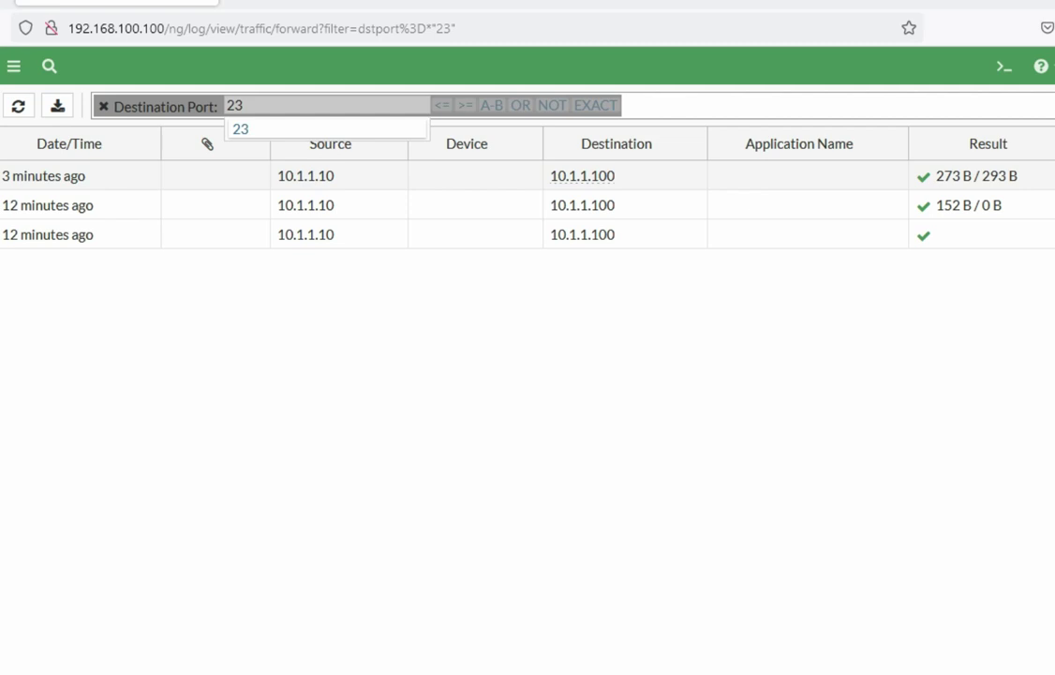
{"action": "left_click", "coordinate": [103, 105]}
Filter the forward traffic log by Source 10.1.1.10
{"action": "left_click", "coordinate": [137, 105]}
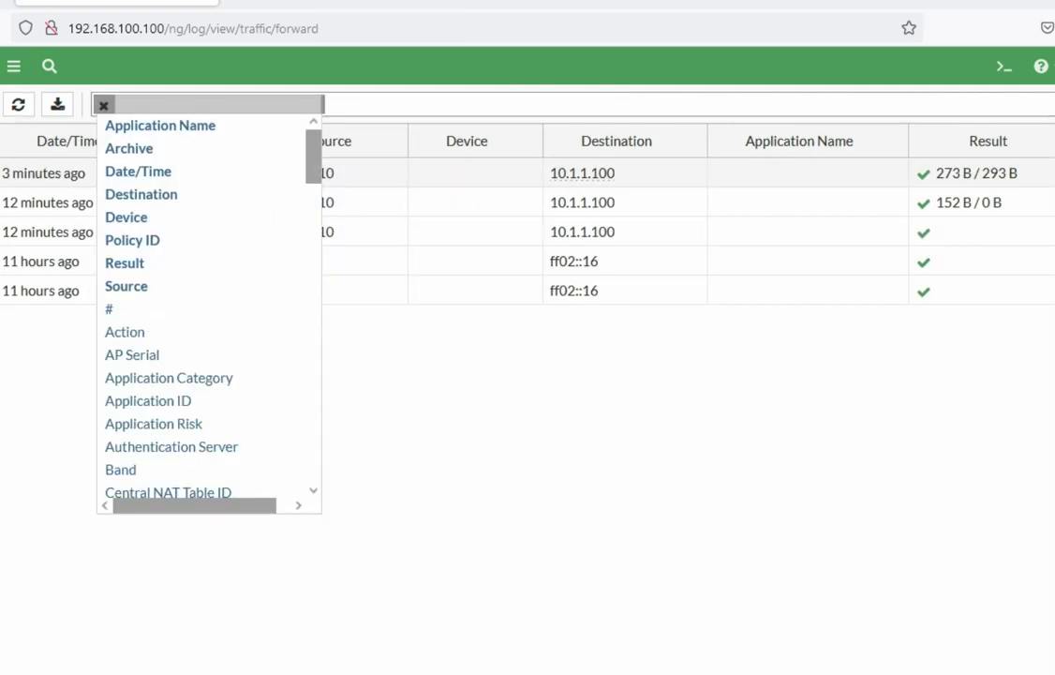
{"action": "type", "text": "sou"}
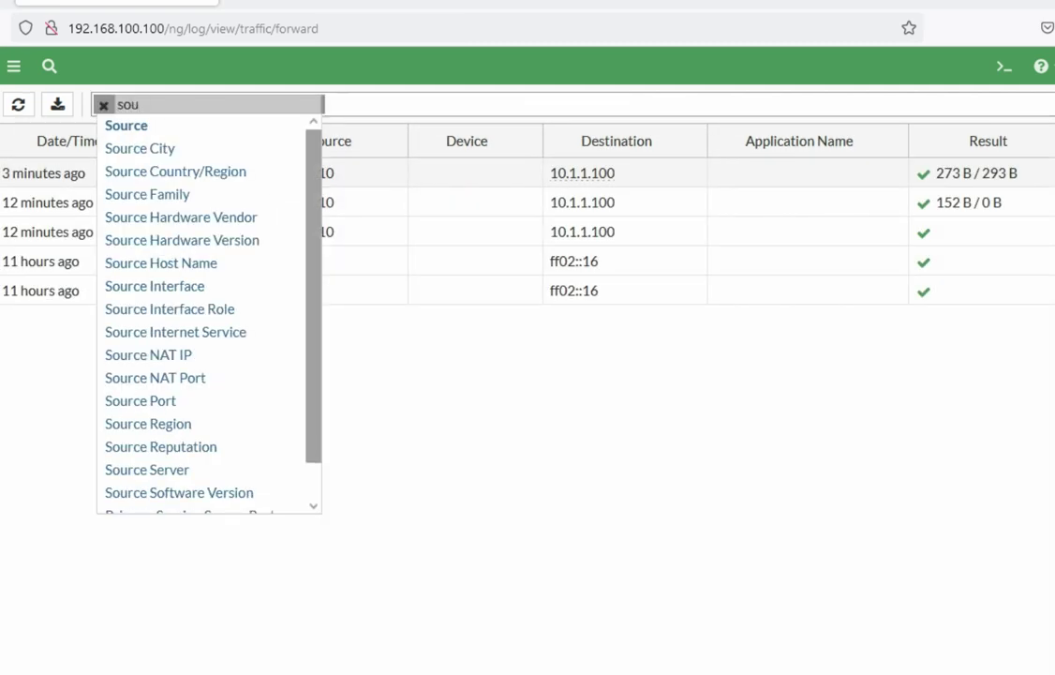
{"action": "key", "text": "Return"}
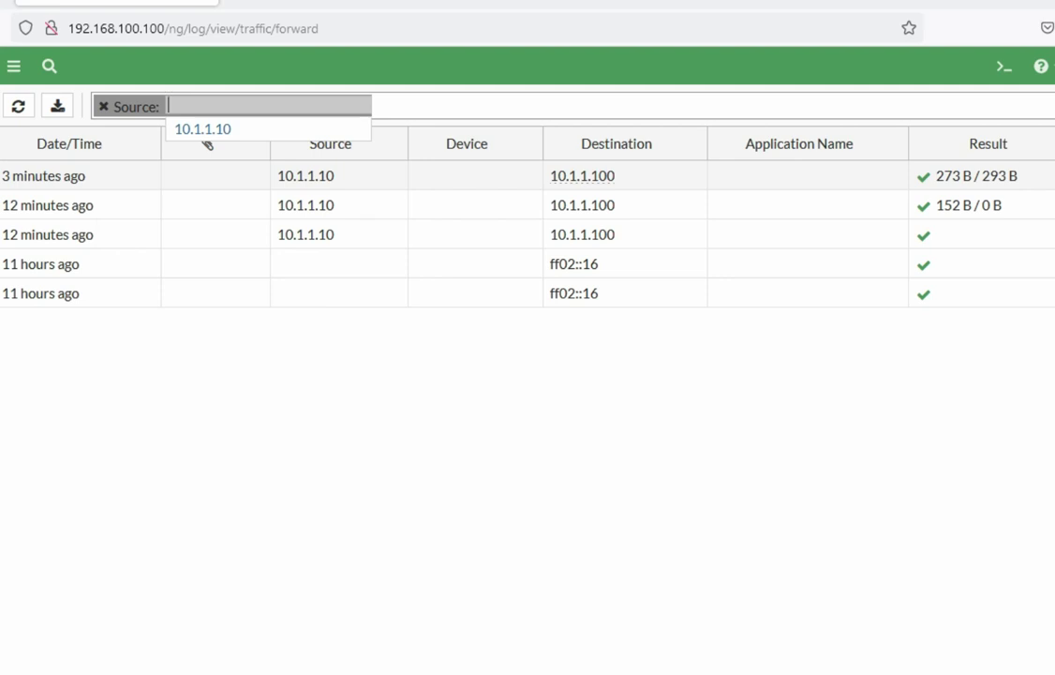
{"action": "key", "text": "Return"}
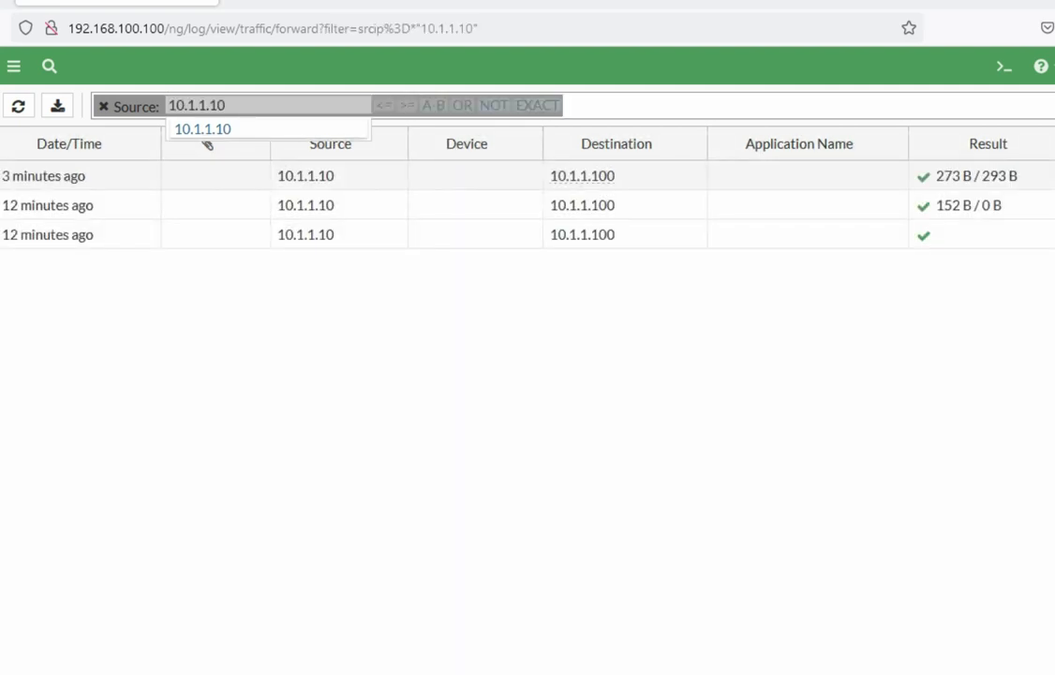
{"action": "left_click", "coordinate": [202, 128]}
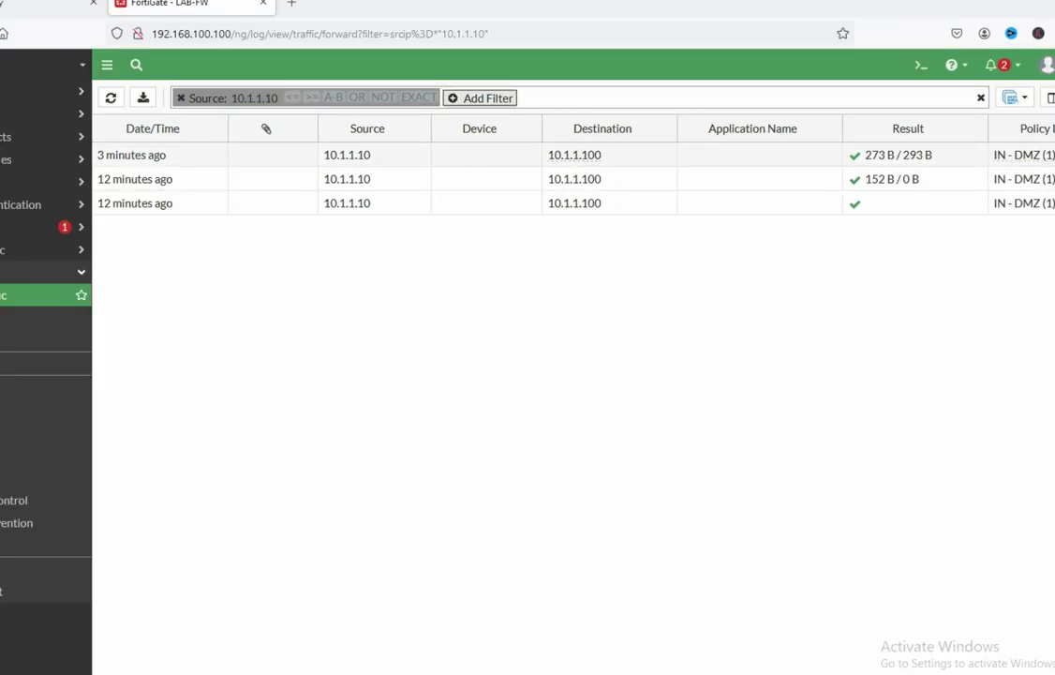
Add a second log filter for Destination 10.1.1.100
{"action": "left_click", "coordinate": [482, 98]}
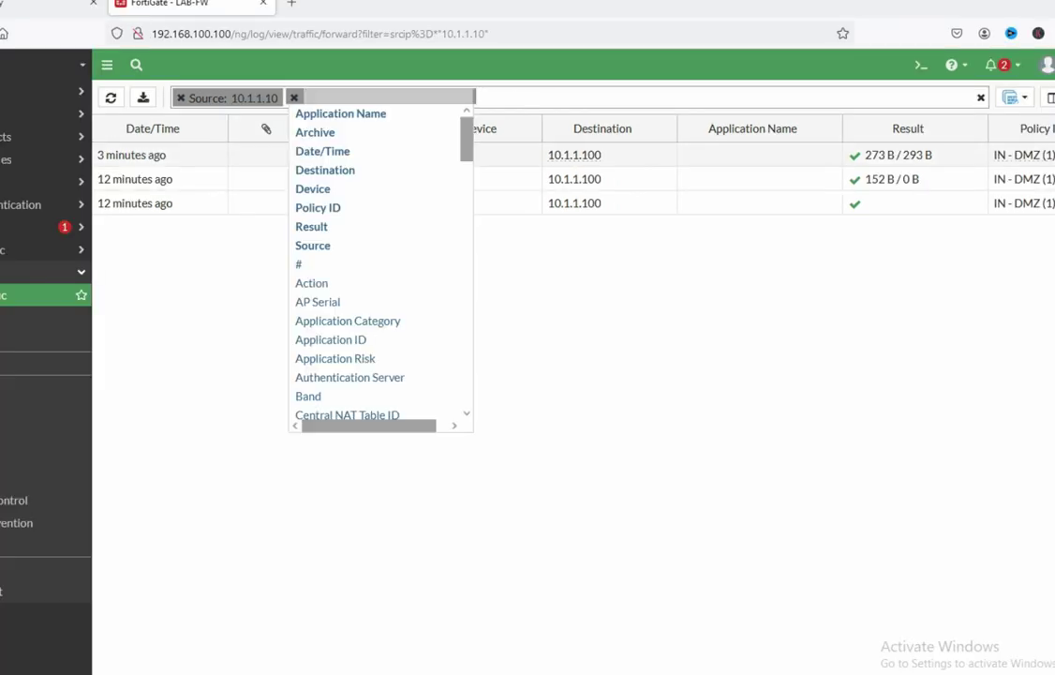
{"action": "type", "text": "des"}
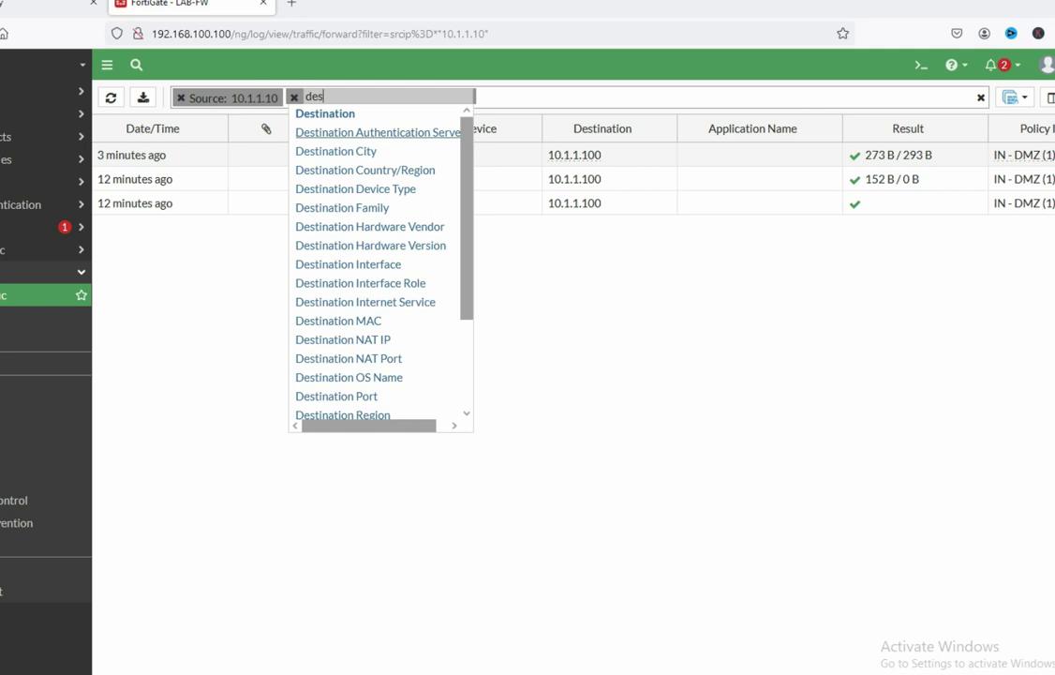
{"action": "key", "text": "Return"}
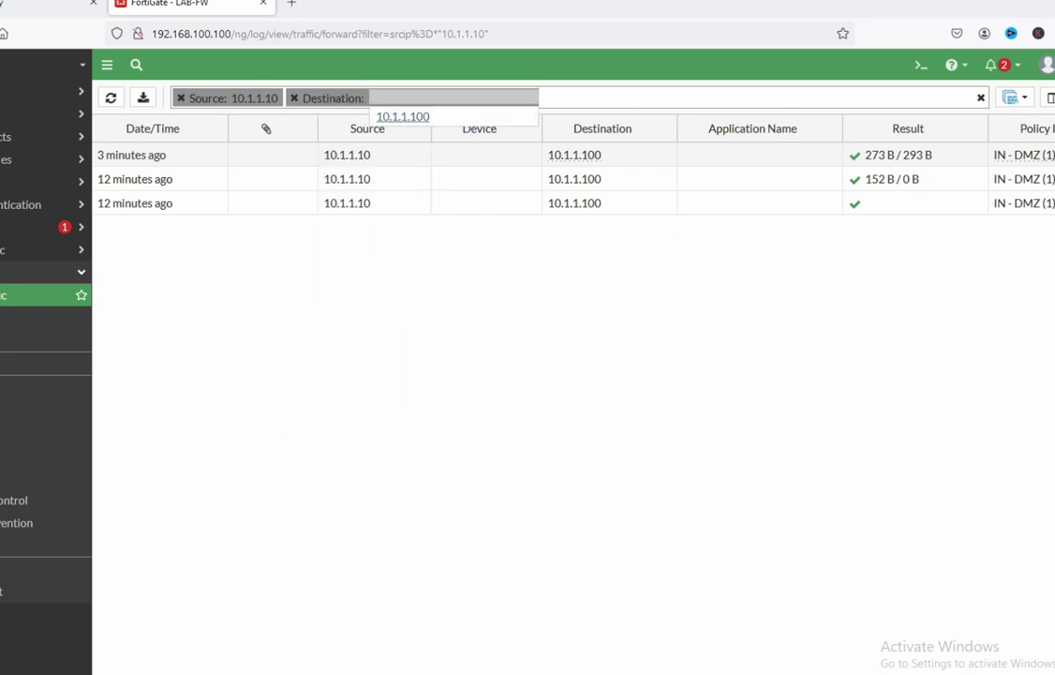
{"action": "key", "text": "Return"}
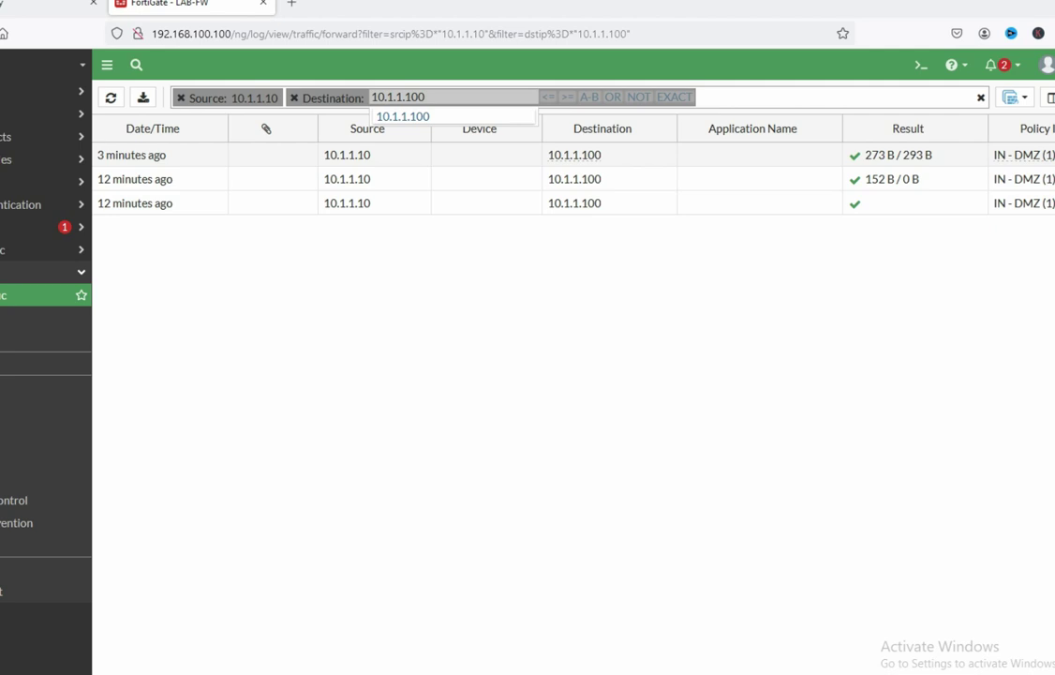
{"action": "key", "text": "Return"}
Open the log details of the third filtered entry and examine its Action value
{"action": "left_click", "coordinate": [569, 202]}
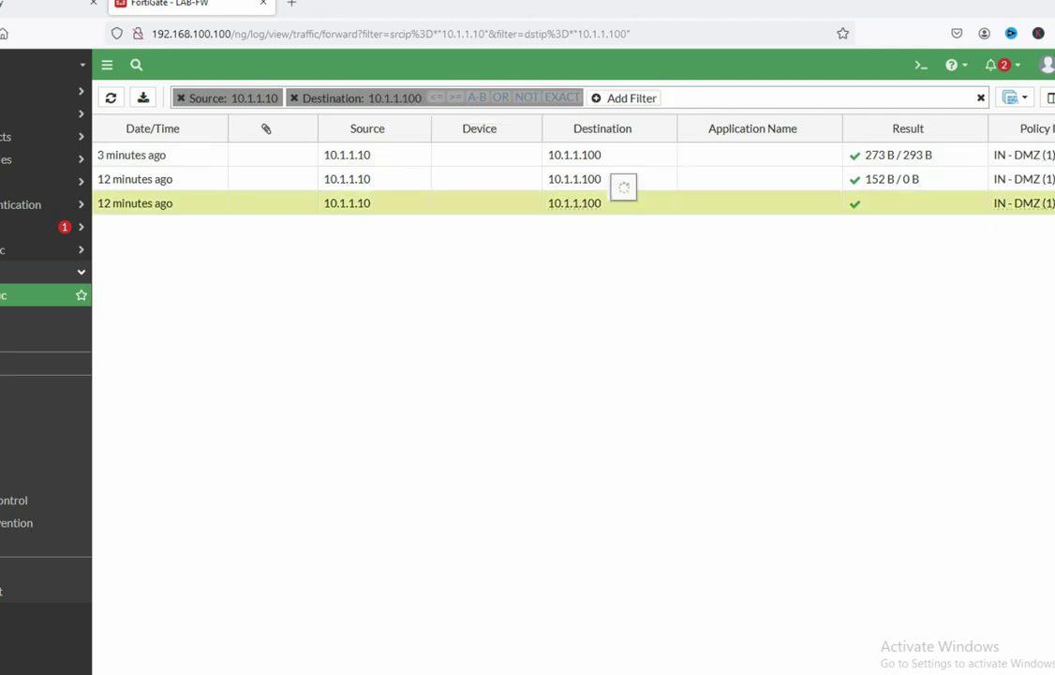
{"action": "double_click", "coordinate": [569, 202]}
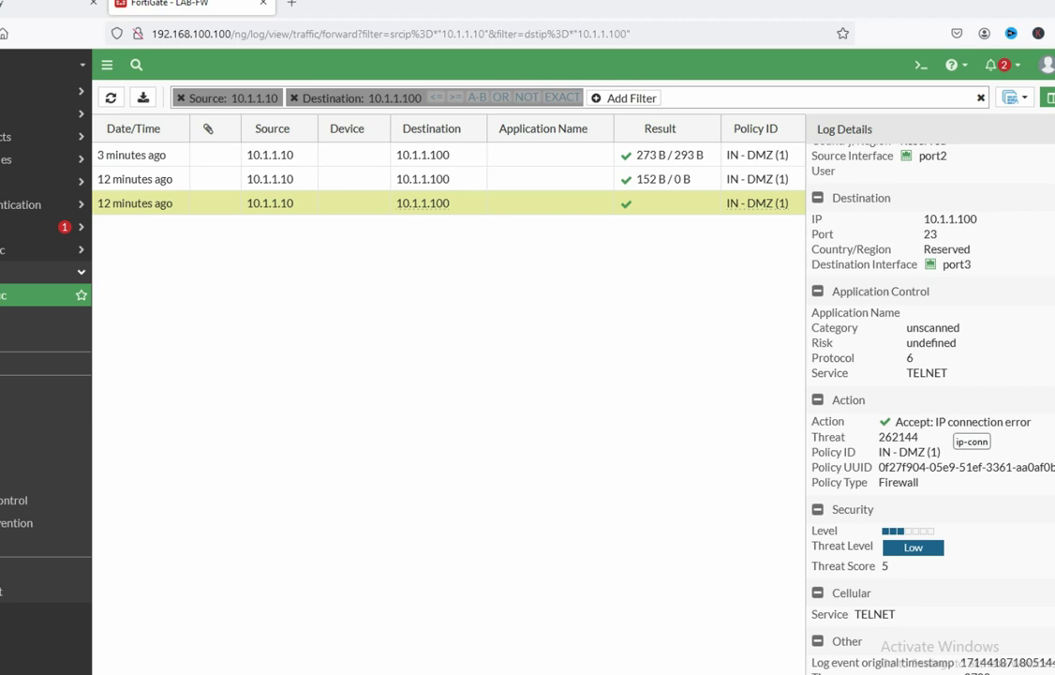
{"action": "left_click_drag", "start_coordinate": [1031, 422], "coordinate": [896, 421]}
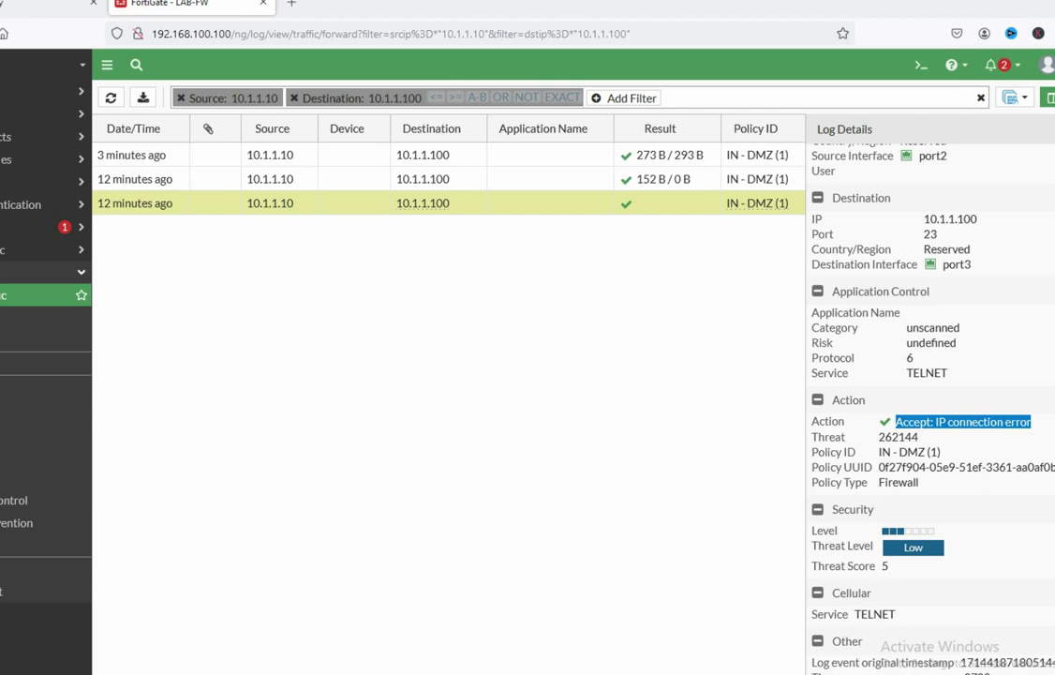
Open the System Events log and view the details of its second entry
{"action": "left_click", "coordinate": [667, 179]}
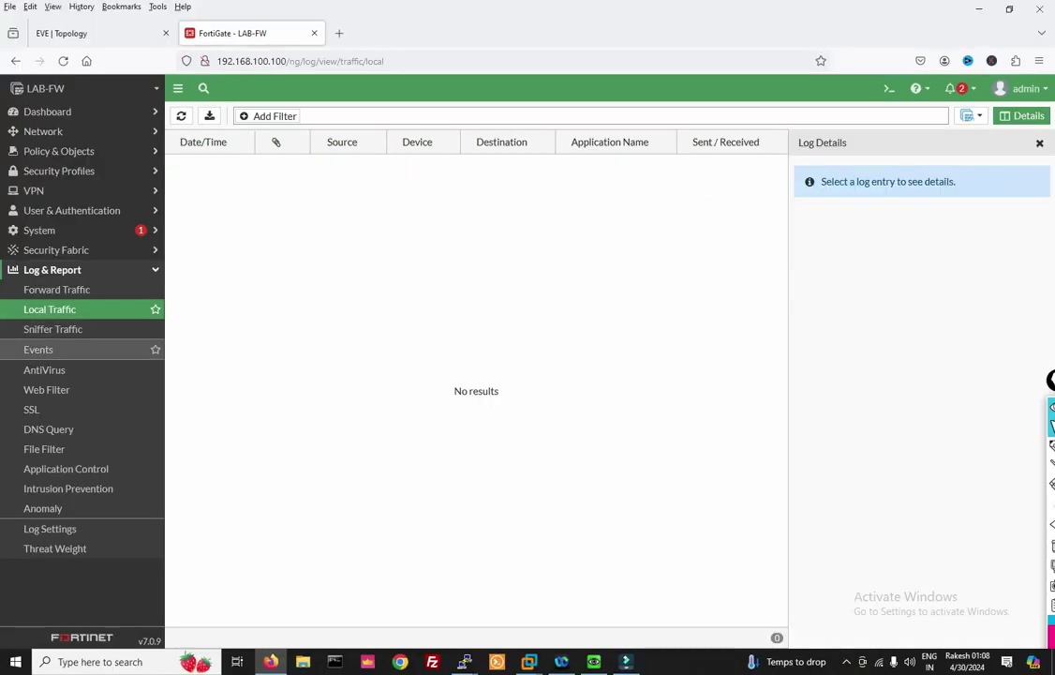
{"action": "left_click", "coordinate": [45, 364]}
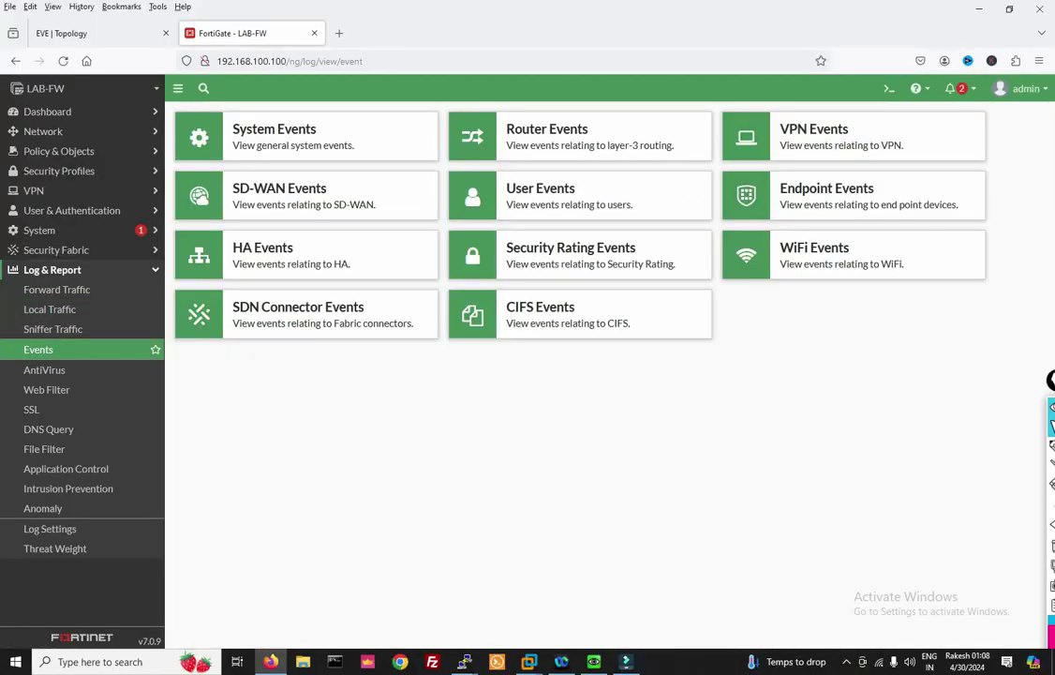
{"action": "left_click", "coordinate": [281, 137]}
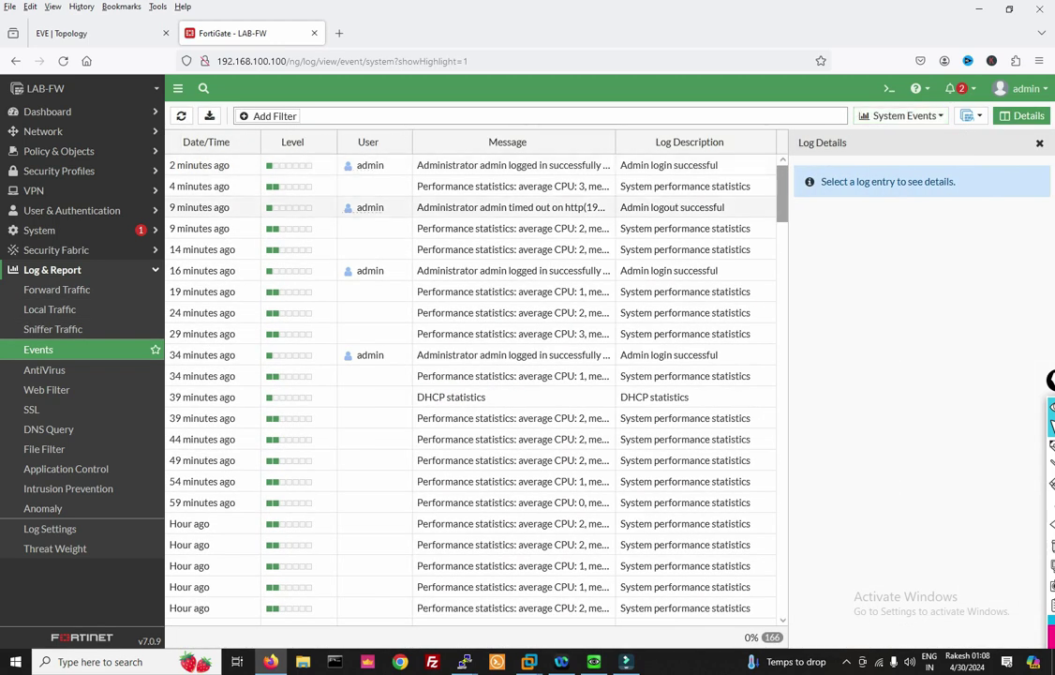
{"action": "left_click", "coordinate": [281, 186]}
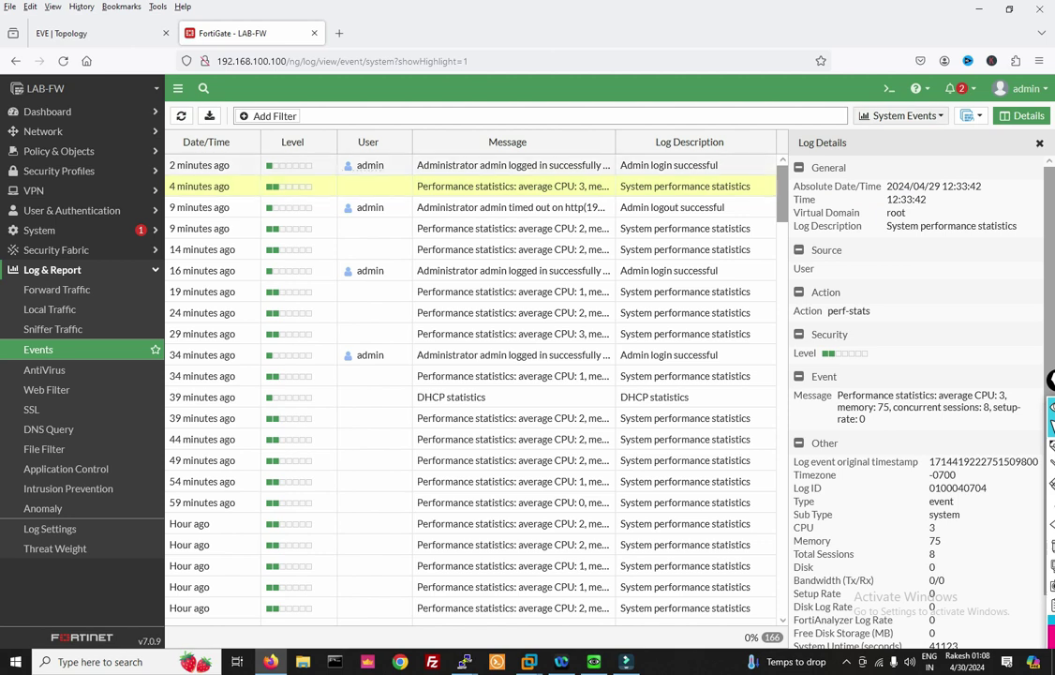
Switch the event log view to Router Events, User Events and HA Events in turn
{"action": "left_click", "coordinate": [902, 115]}
{"action": "left_click", "coordinate": [894, 148]}
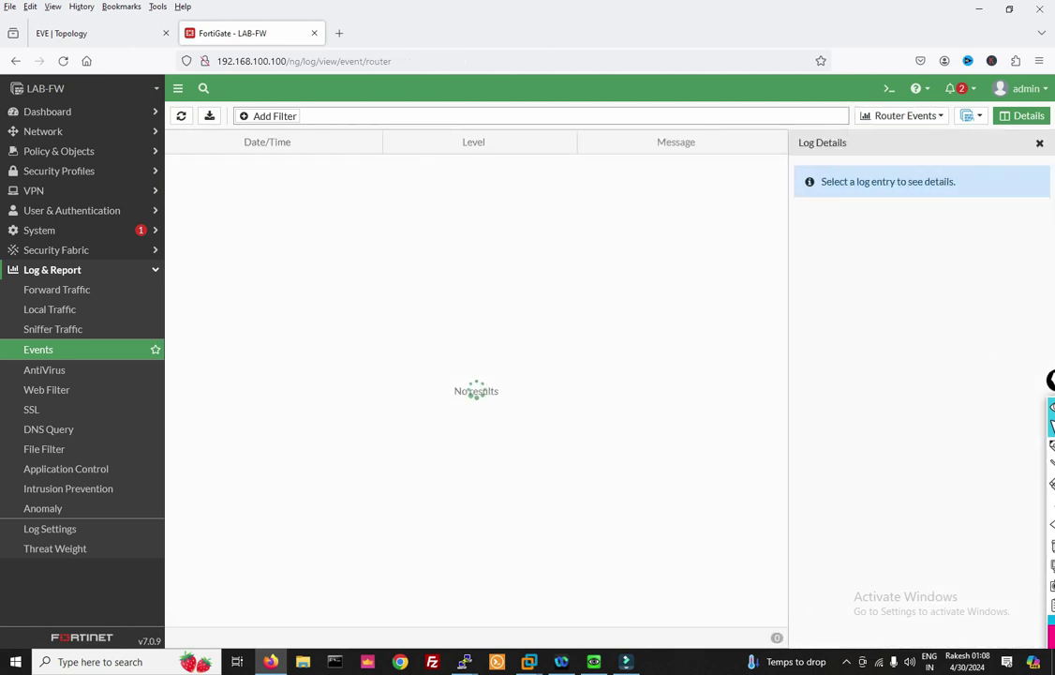
{"action": "left_click", "coordinate": [902, 116]}
{"action": "left_click", "coordinate": [885, 204]}
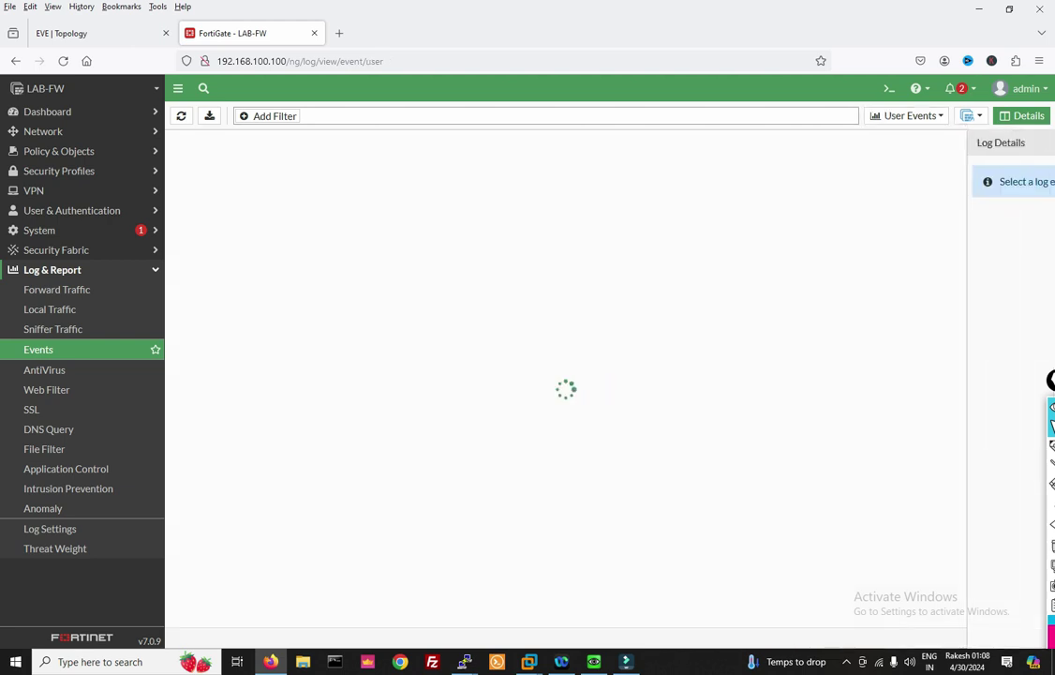
{"action": "left_click", "coordinate": [907, 116]}
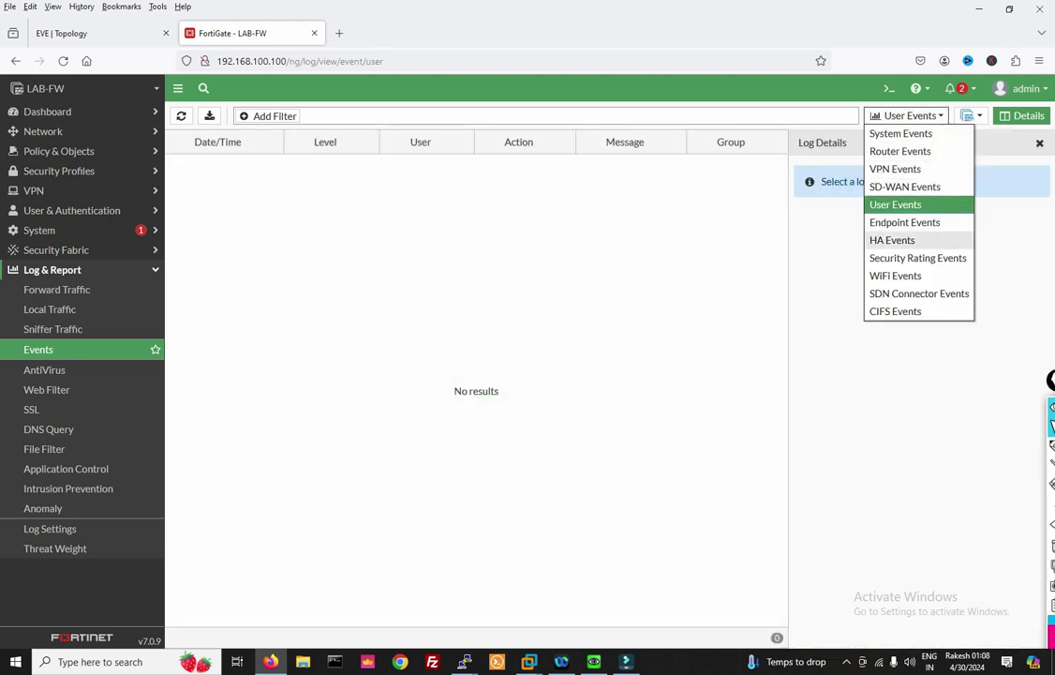
{"action": "left_click", "coordinate": [892, 239]}
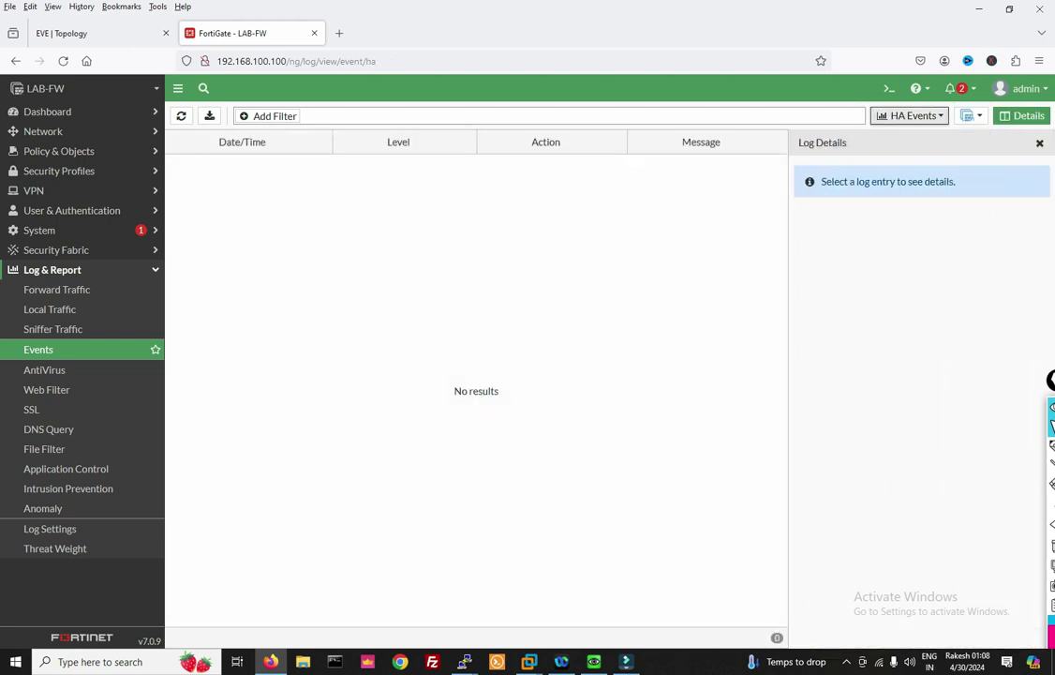
{"action": "left_click", "coordinate": [910, 115]}
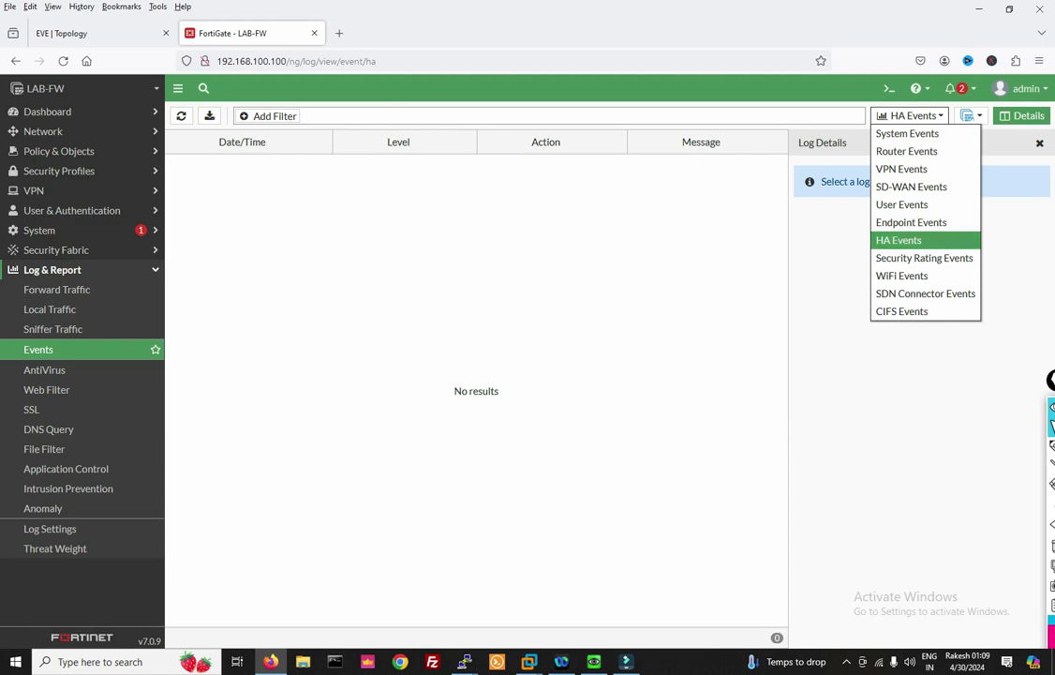
Switch to the PuTTY session and run a packet sniffer with diagnose sniffer packet any 'host 10.1.1.10' 4 0 a
{"action": "type", "text": "diagnose "}
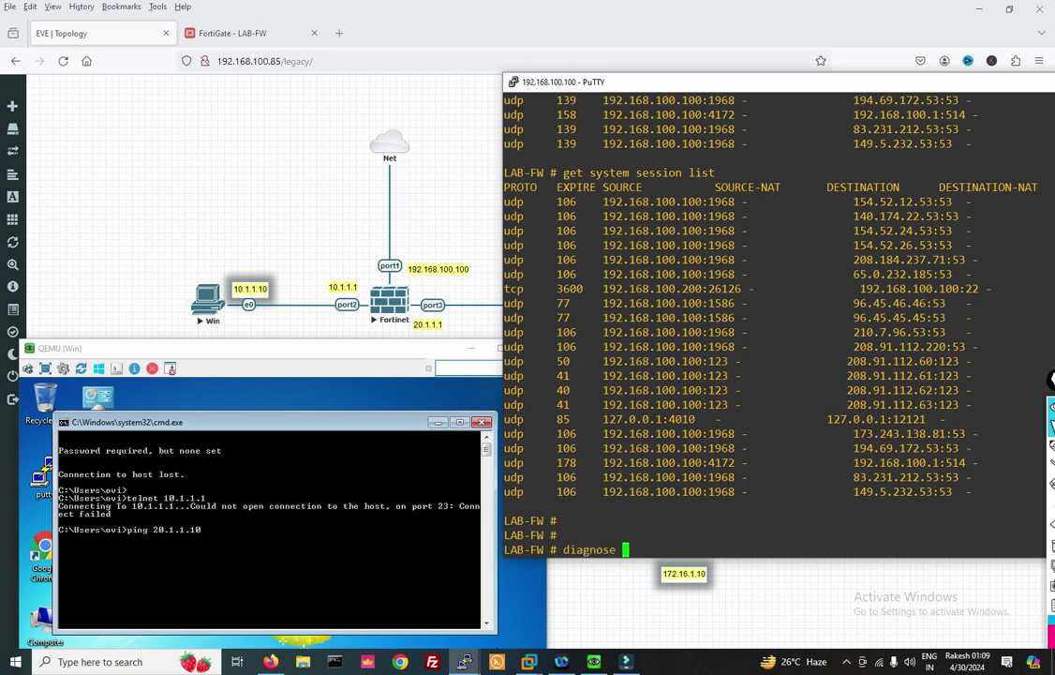
{"action": "type", "text": "sniffer"}
{"action": "left_click_drag", "start_coordinate": [749, 83], "coordinate": [719, 62]}
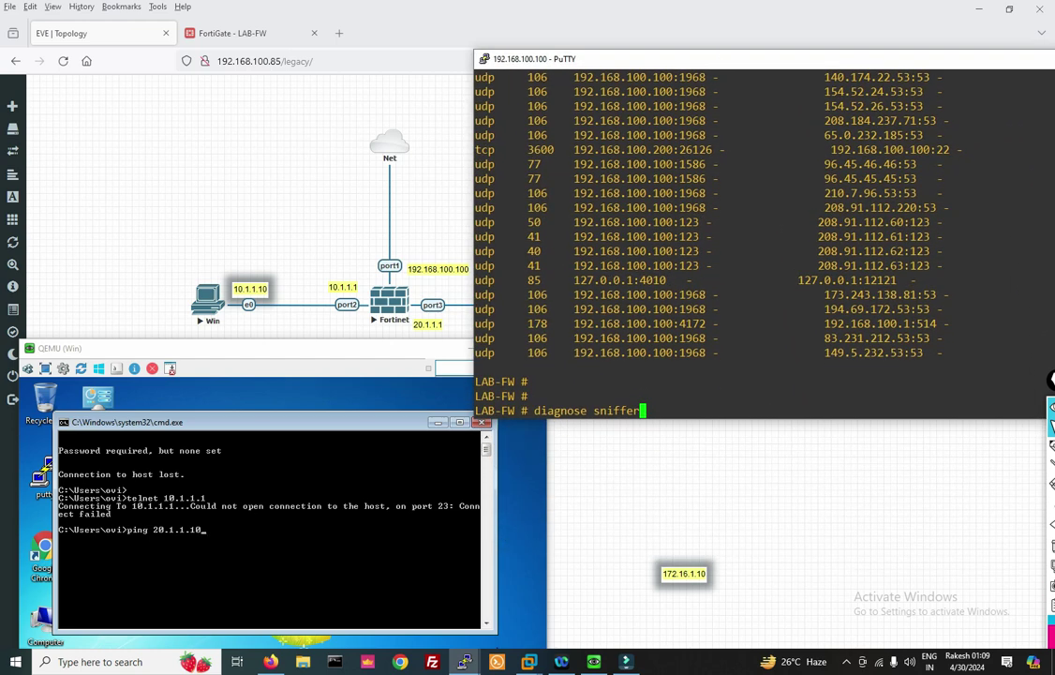
{"action": "key", "text": "Tab"}
{"action": "type", "text": "packet"}
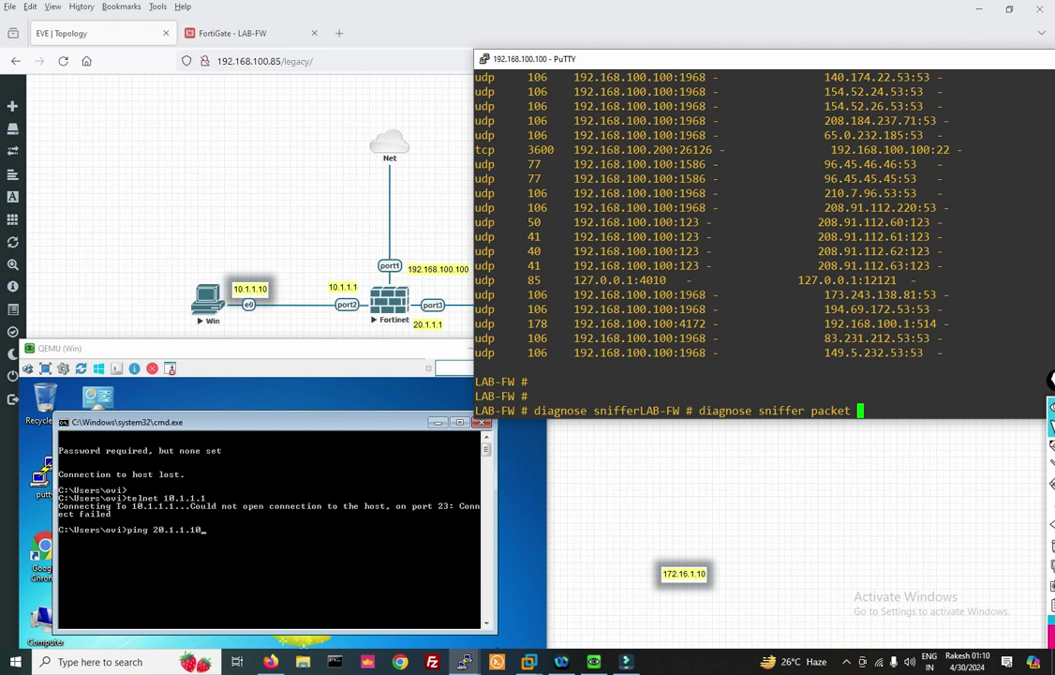
{"action": "type", "text": "any 'host 10.1.1"}
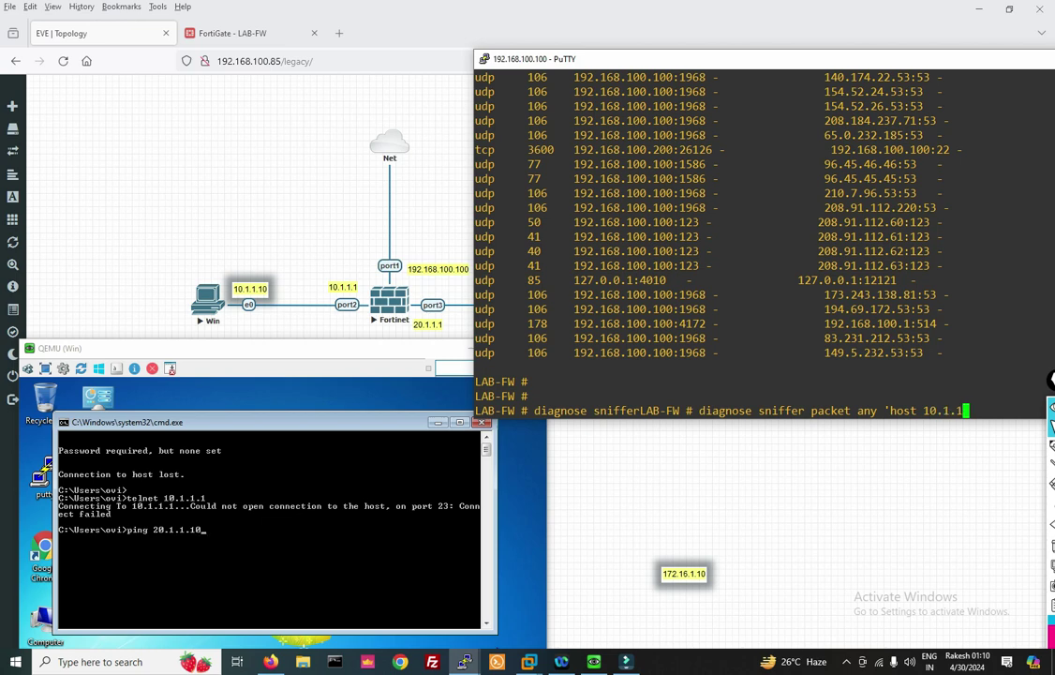
{"action": "type", "text": ".10' 4 0 a"}
{"action": "left_click_drag", "start_coordinate": [725, 62], "coordinate": [647, 69]}
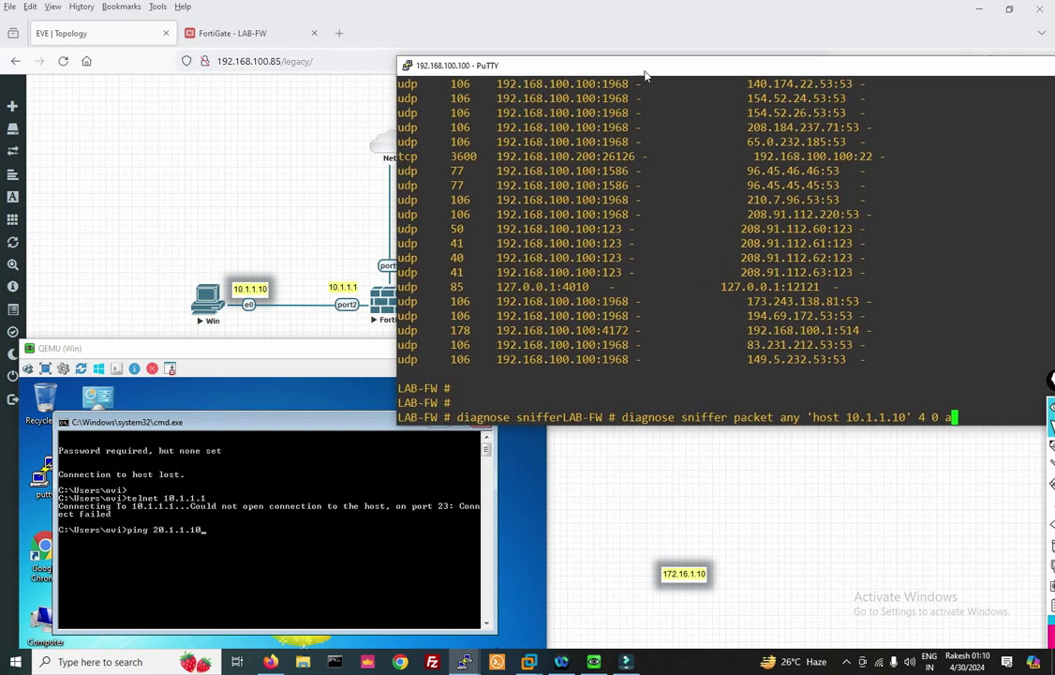
{"action": "key", "text": "Return"}
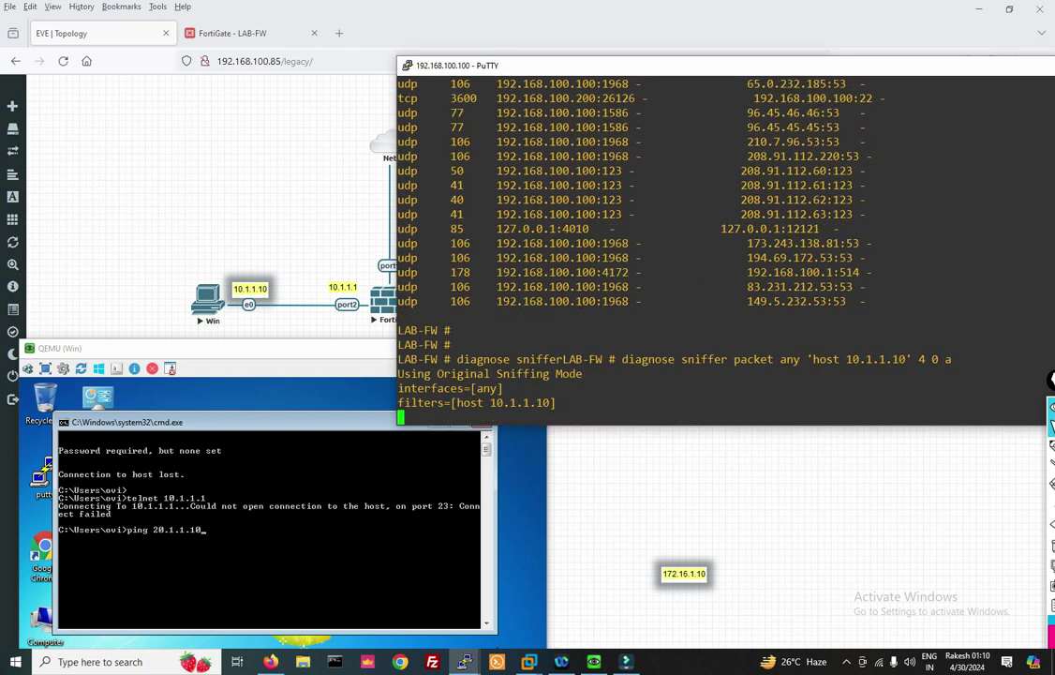
Ping 20.1.1.10 from the Windows client's command prompt while the sniffer runs, and stop the capture
{"action": "left_click", "coordinate": [275, 562]}
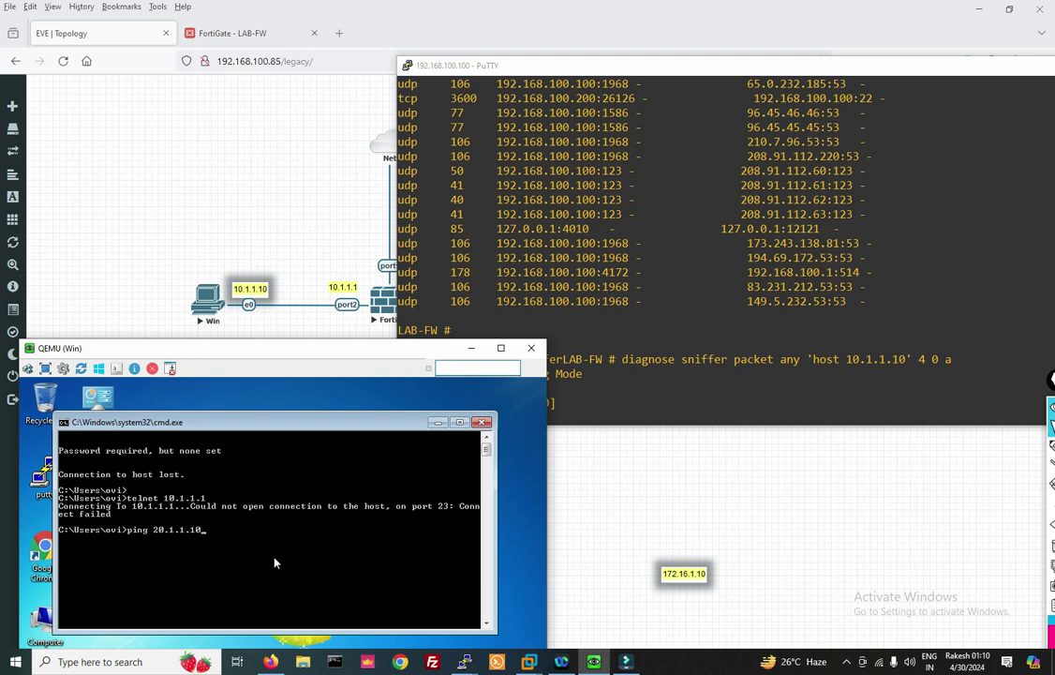
{"action": "key", "text": "Return"}
{"action": "left_click", "coordinate": [554, 403]}
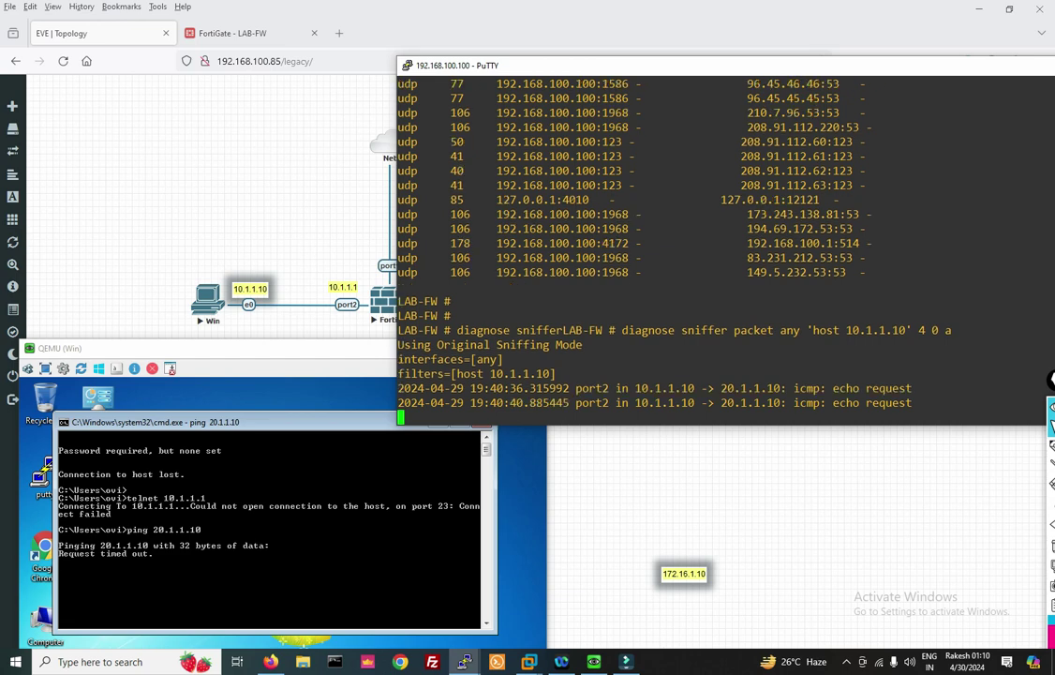
{"action": "left_click_drag", "start_coordinate": [610, 387], "coordinate": [653, 386]}
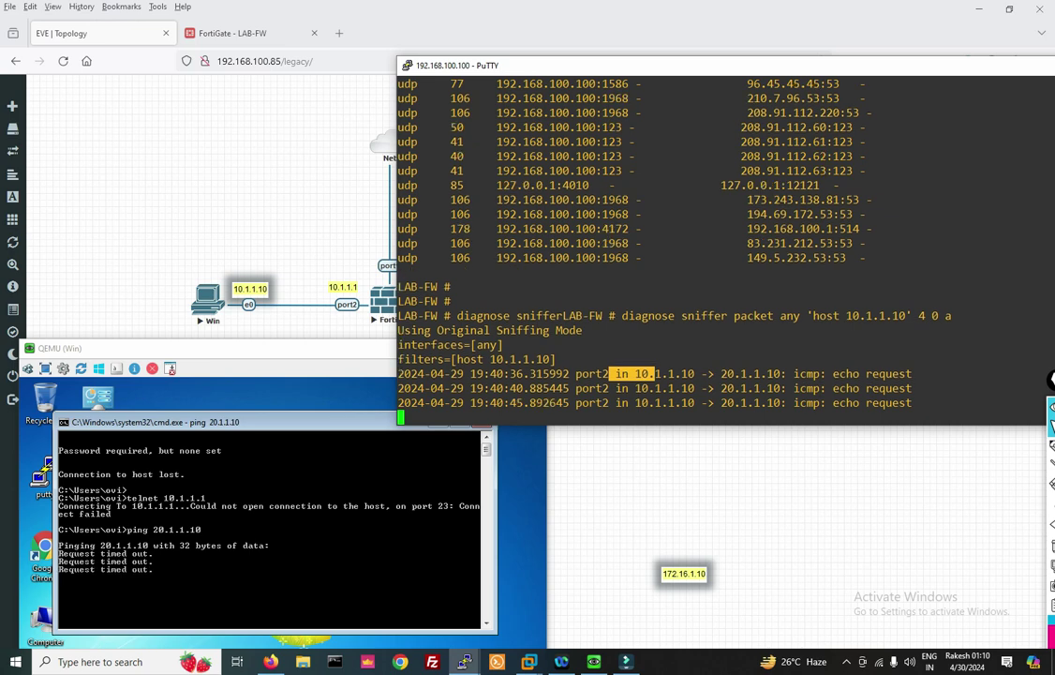
{"action": "left_click_drag", "start_coordinate": [468, 64], "coordinate": [538, 81]}
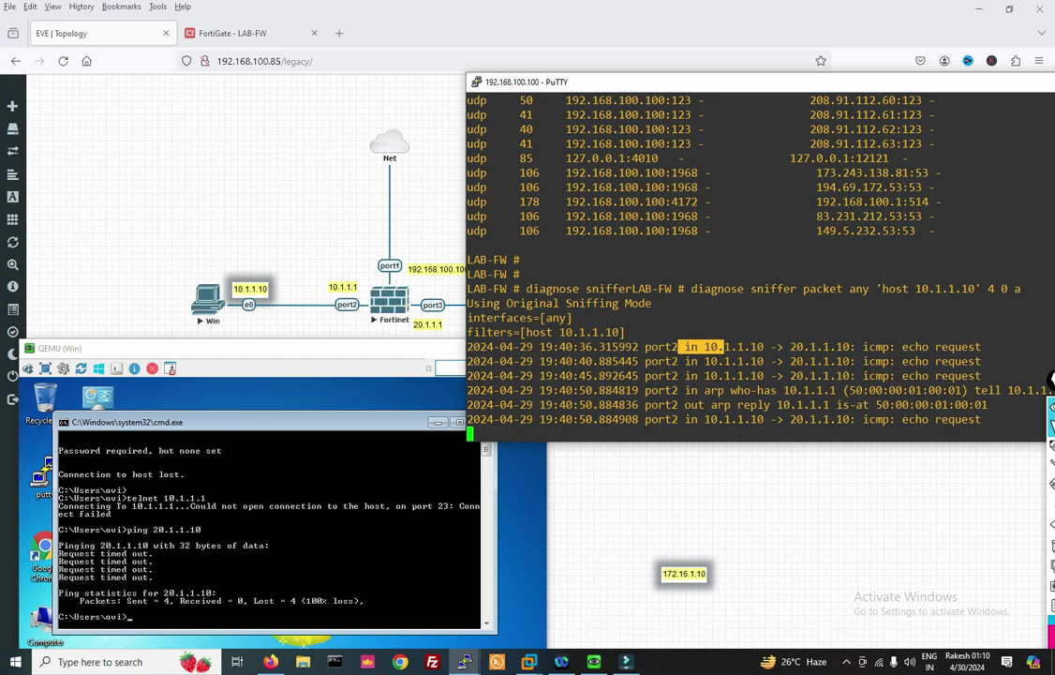
{"action": "left_click", "coordinate": [723, 346]}
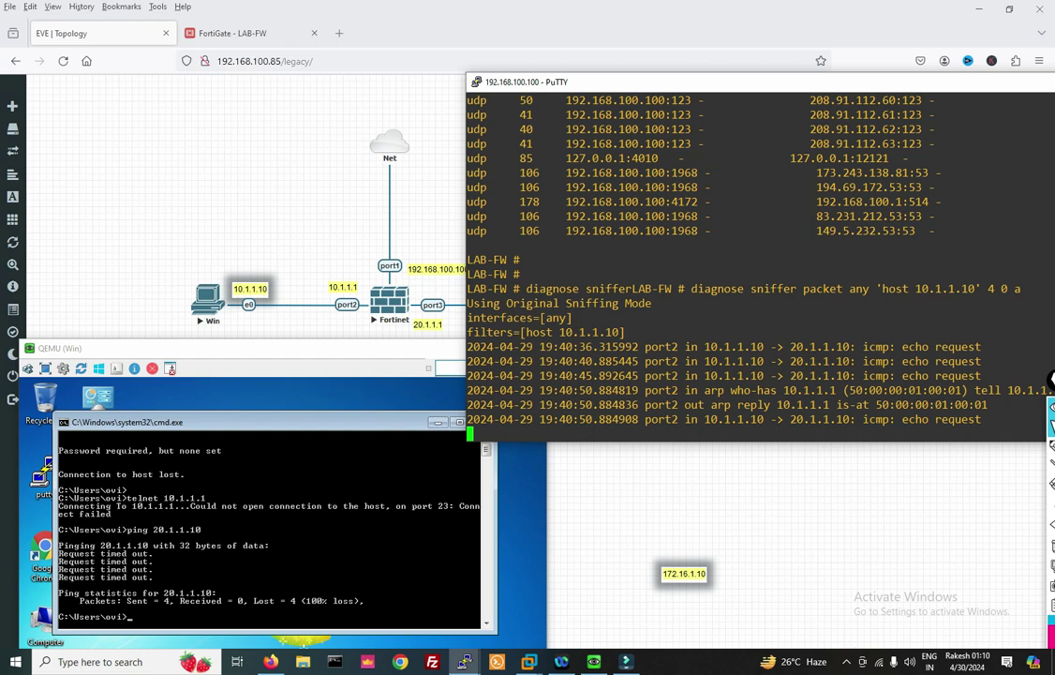
{"action": "key", "text": "ctrl+c"}
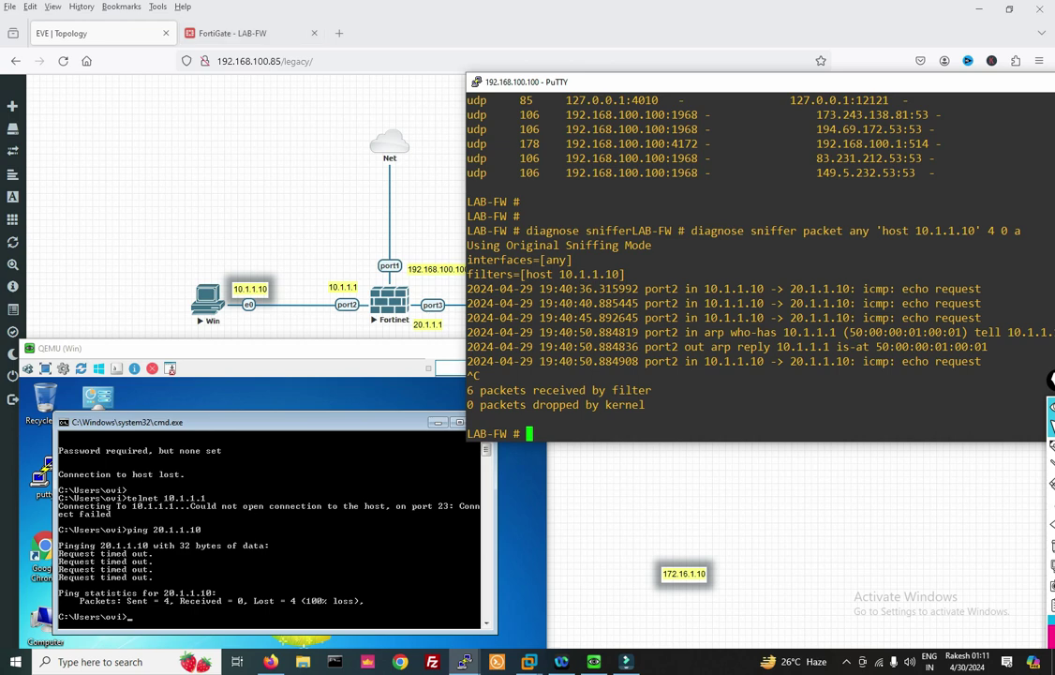
Rearrange the PuTTY window and examine the source address of the first captured packet
{"action": "left_click_drag", "start_coordinate": [678, 441], "coordinate": [648, 600]}
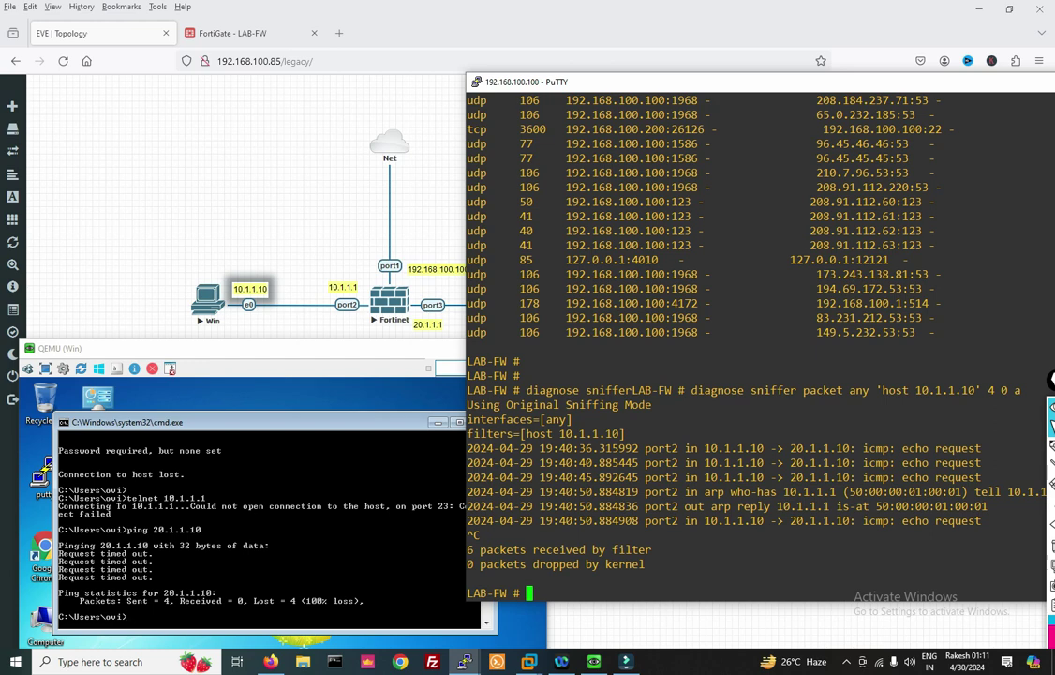
{"action": "mouse_move", "coordinate": [672, 86]}
{"action": "left_mouse_down"}
{"action": "mouse_move", "coordinate": [670, 184]}
{"action": "mouse_move", "coordinate": [603, 94]}
{"action": "mouse_move", "coordinate": [643, 67]}
{"action": "mouse_move", "coordinate": [673, 70]}
{"action": "left_mouse_up"}
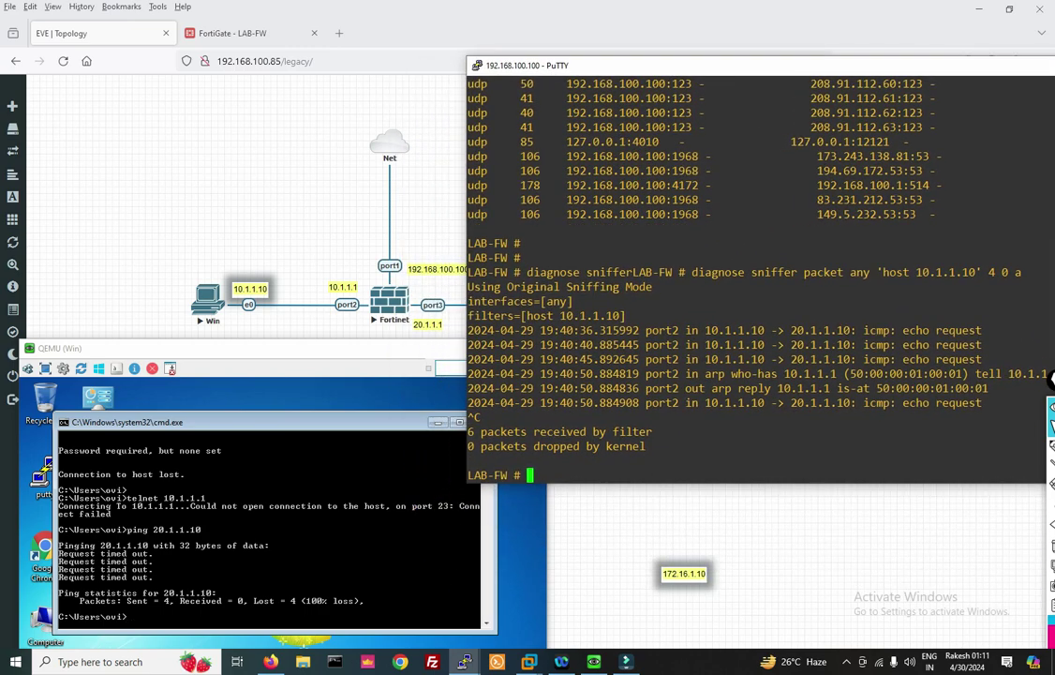
{"action": "double_click", "coordinate": [735, 329]}
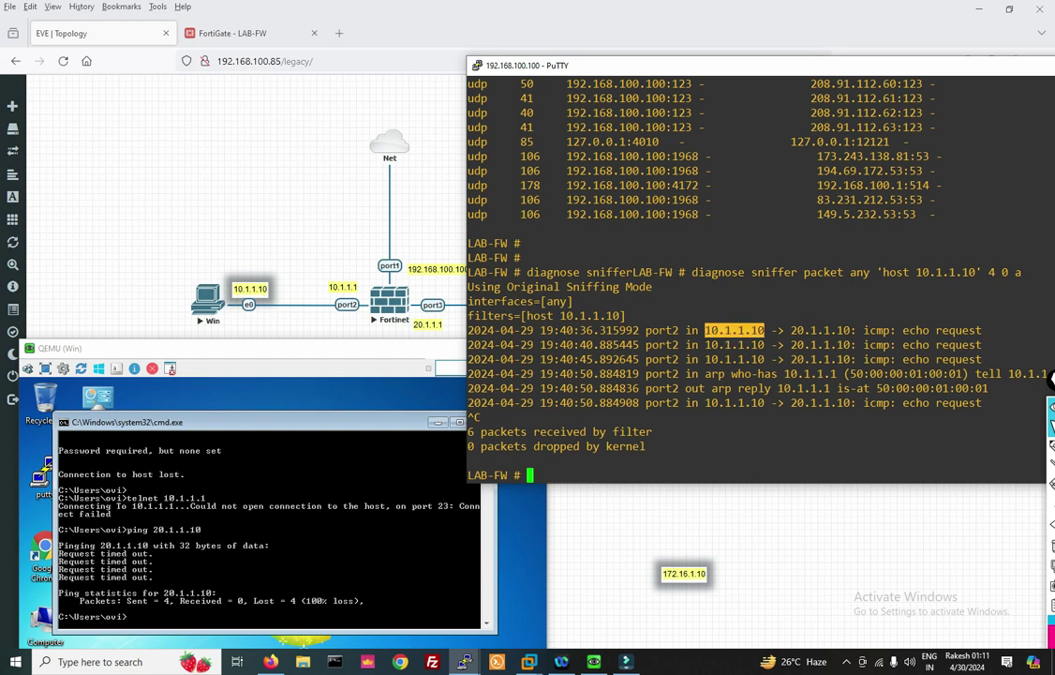
{"action": "left_click", "coordinate": [735, 330]}
Run get router info routing-table details 10.1.1.10 and examine the interface in the routing entry
{"action": "type", "text": "get ro"}
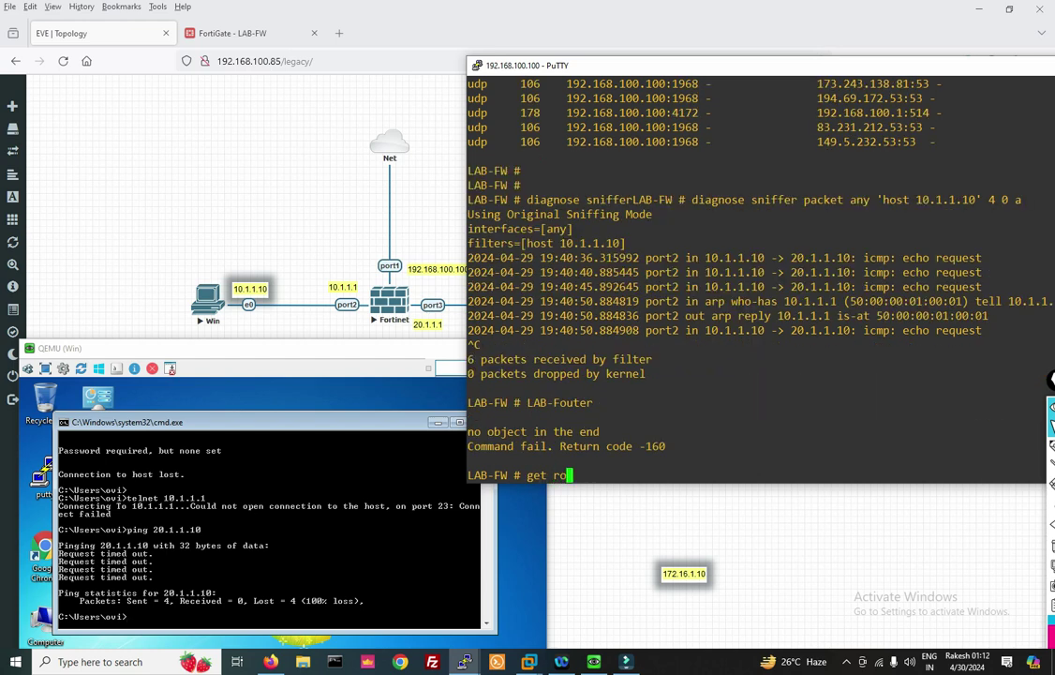
{"action": "key", "text": "Tab"}
{"action": "type", "text": "info routing-table"}
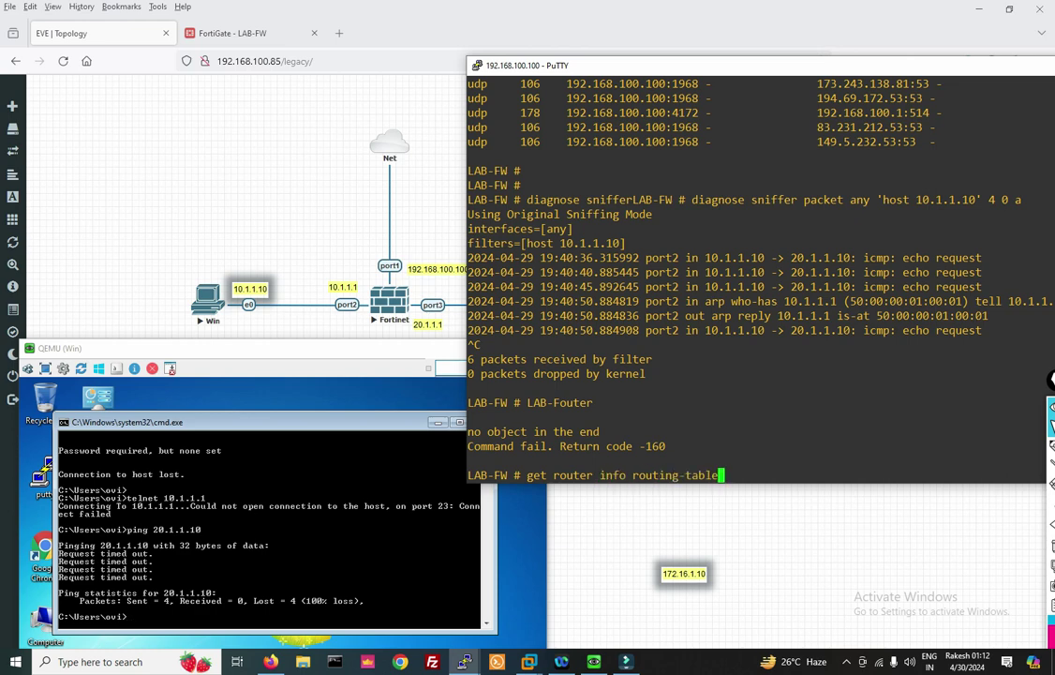
{"action": "type", "text": " details 10.1.1.10"}
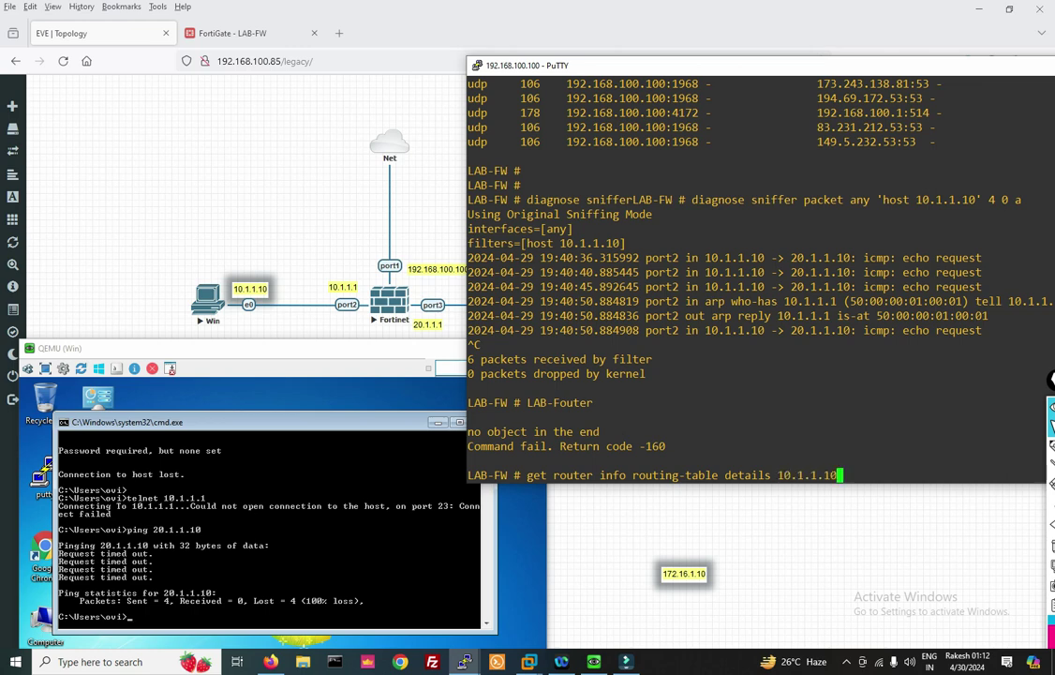
{"action": "key", "text": "Return"}
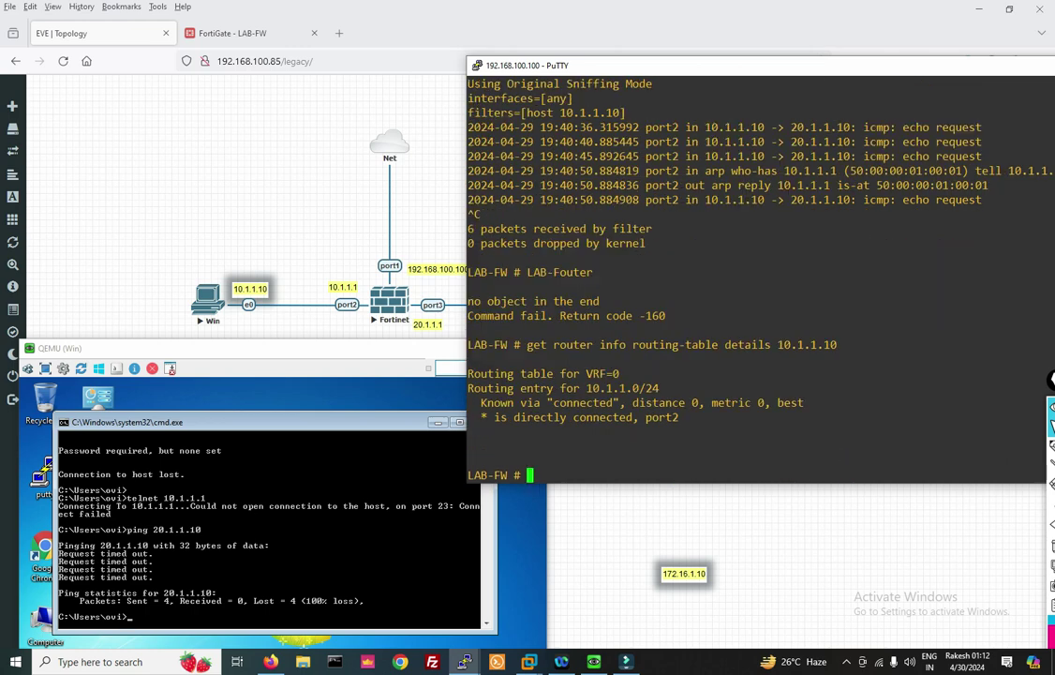
{"action": "left_click_drag", "start_coordinate": [684, 417], "coordinate": [614, 417]}
{"action": "left_click", "coordinate": [614, 417]}
{"action": "left_click_drag", "start_coordinate": [1044, 417], "coordinate": [641, 417]}
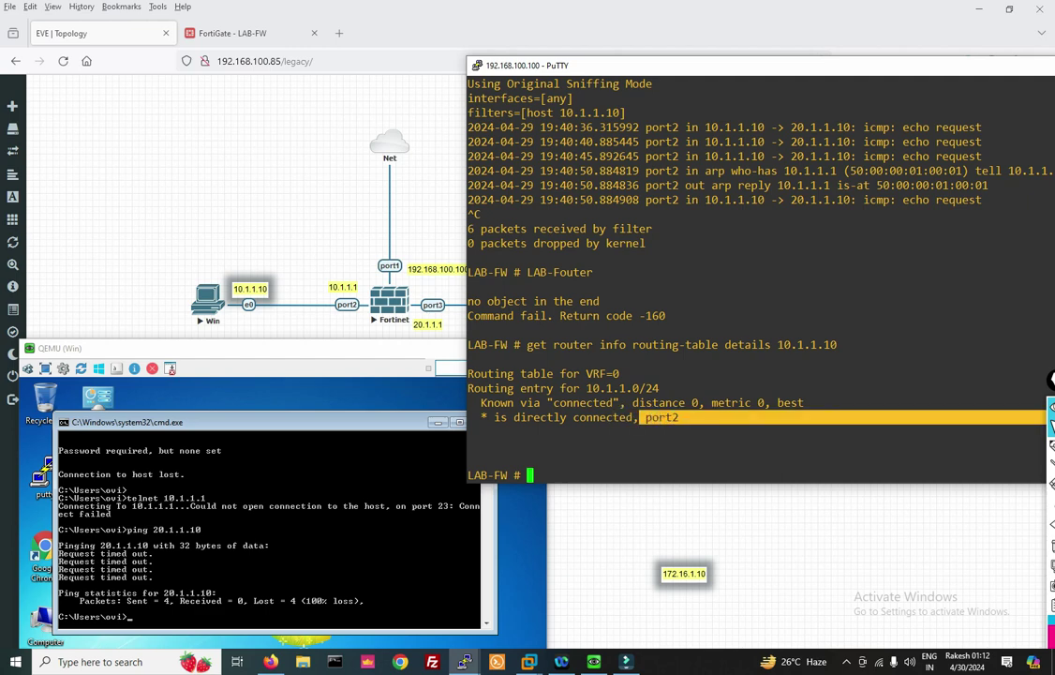
{"action": "left_click", "coordinate": [641, 417]}
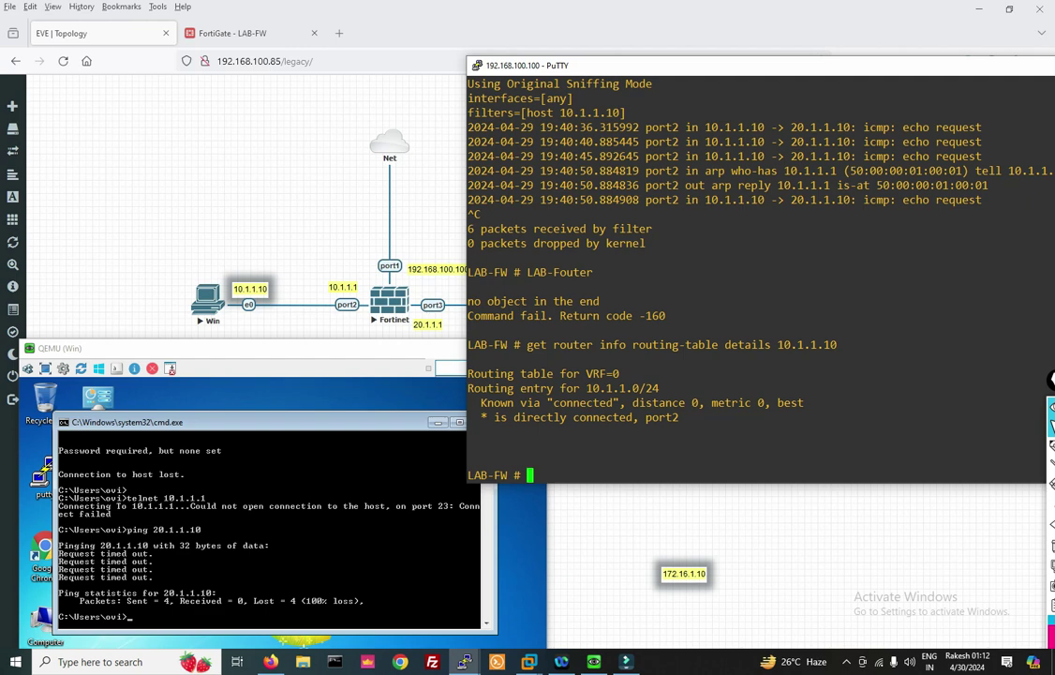
Run the policy lookup diagnose firewall iprope lookup 10.1.1.10 1234 20.1.1.10 23 tcp port2
{"action": "type", "text": "diagnose firewall "}
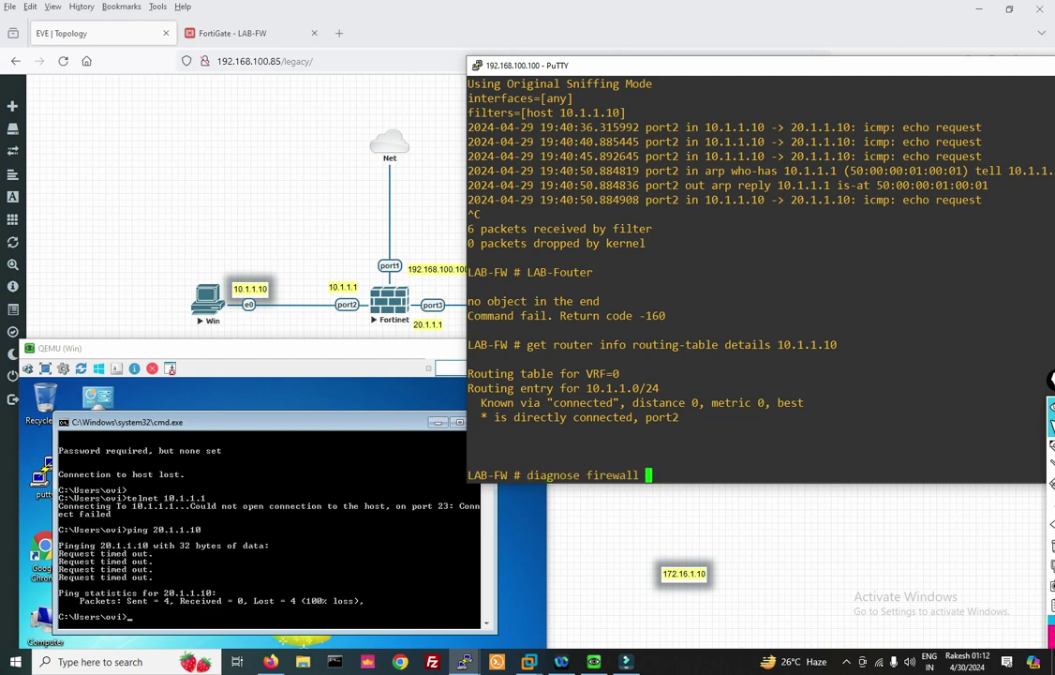
{"action": "type", "text": "iprope lookup "}
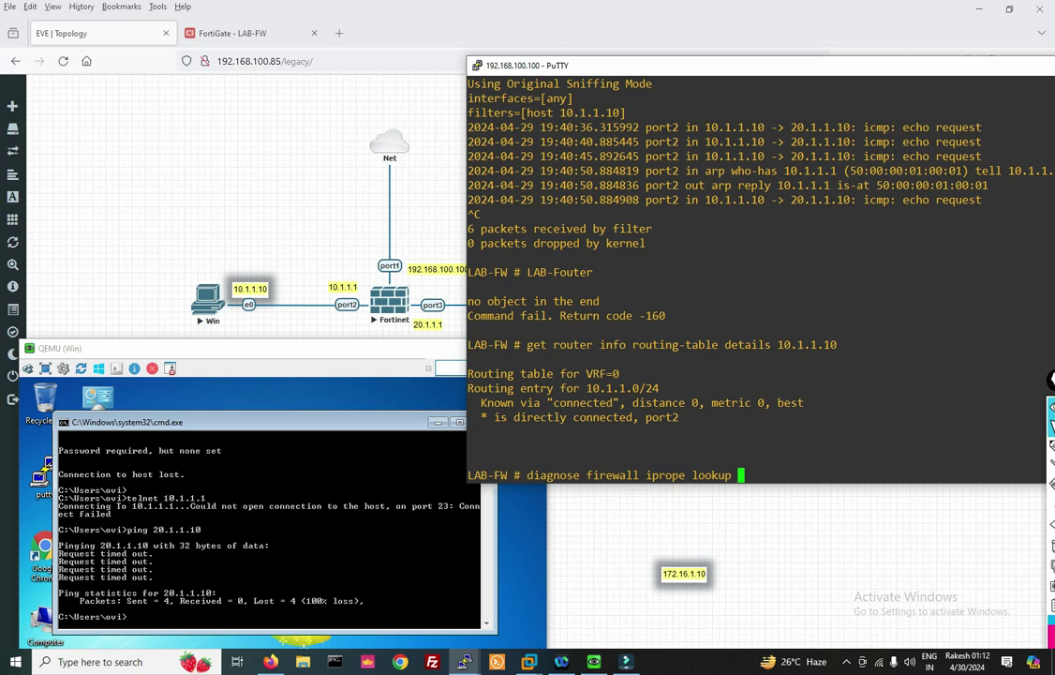
{"action": "type", "text": "10.1.1.10 1234 "}
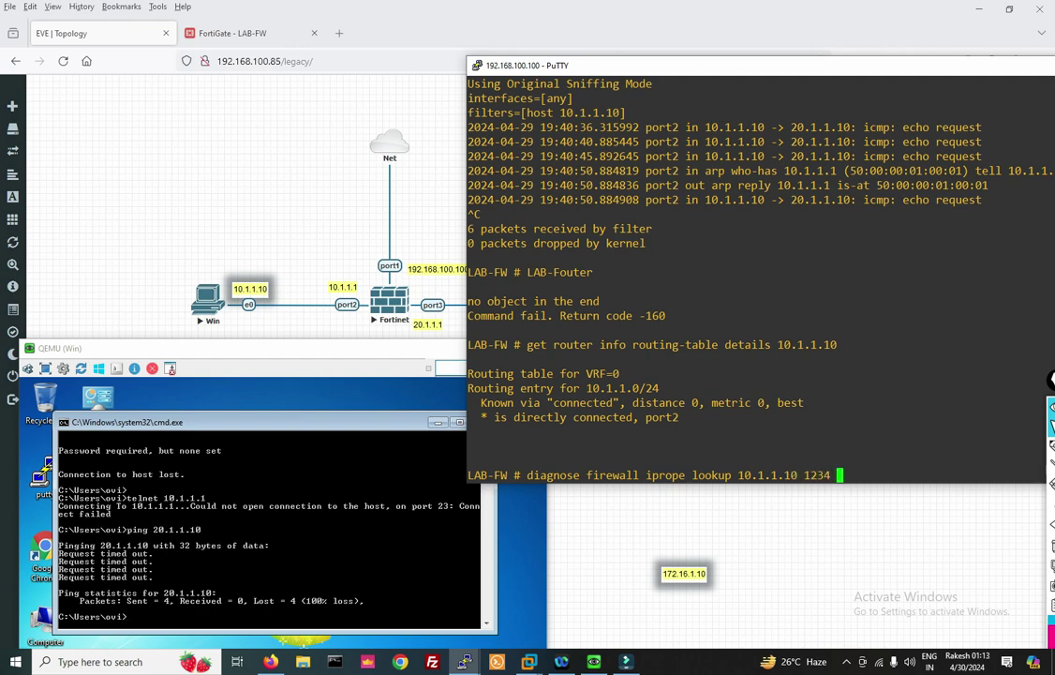
{"action": "type", "text": "20.1.1.10 23 tcp"}
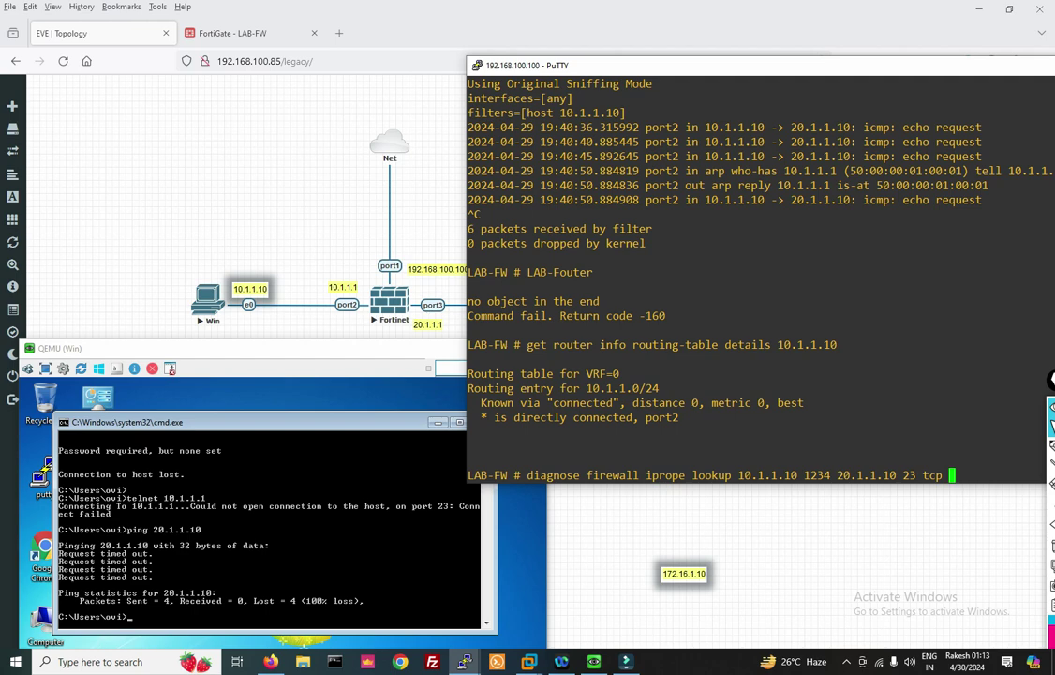
{"action": "type", "text": "ort2"}
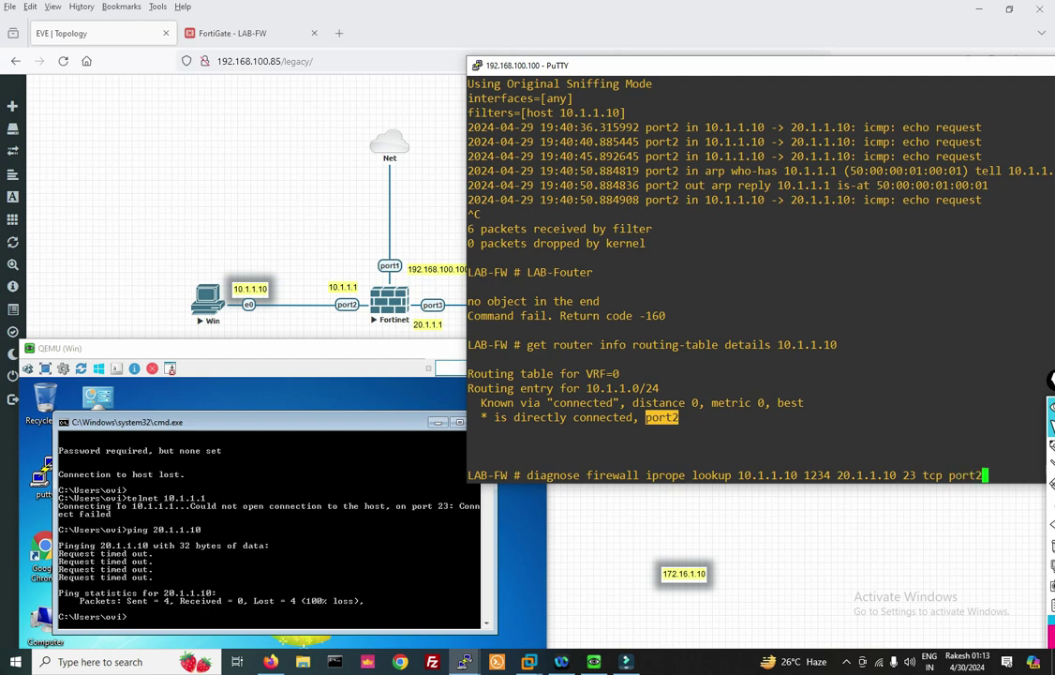
{"action": "key", "text": "Return"}
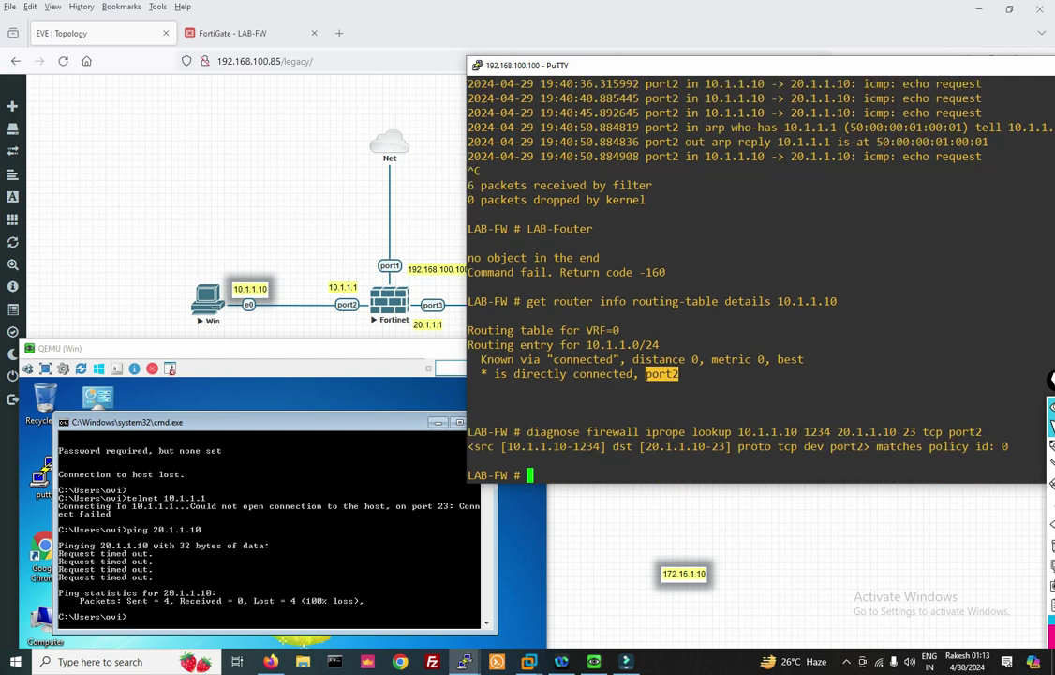
Examine the matched policy ID in the lookup output and the source and destination addresses in the command
{"action": "left_click_drag", "start_coordinate": [876, 446], "coordinate": [1008, 446]}
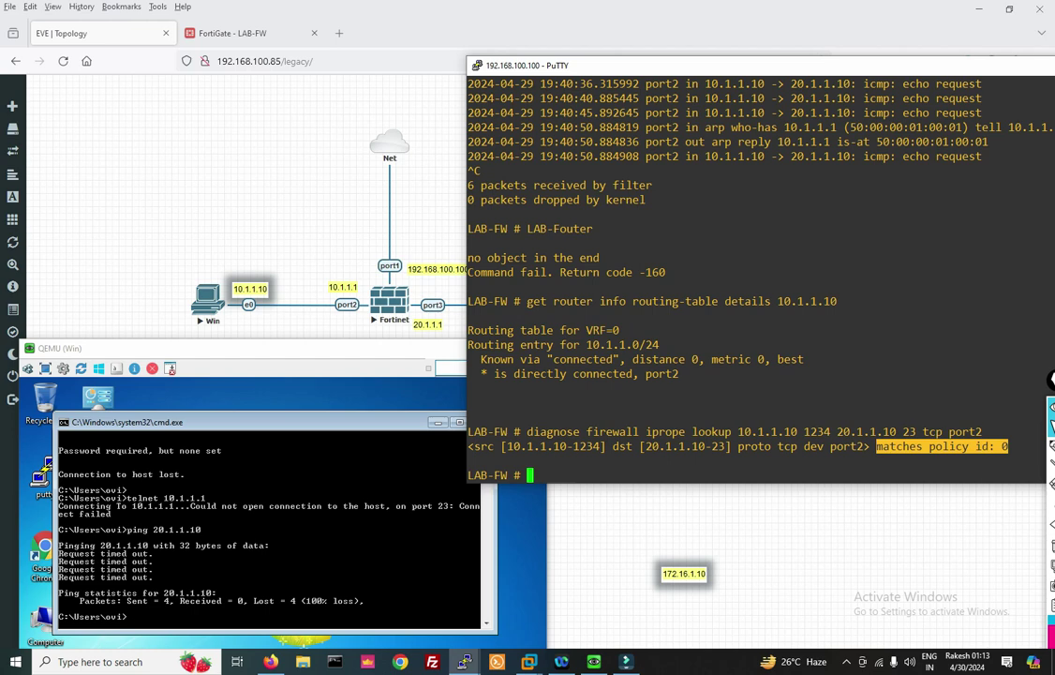
{"action": "left_click_drag", "start_coordinate": [744, 431], "coordinate": [777, 432]}
{"action": "left_click_drag", "start_coordinate": [850, 432], "coordinate": [862, 432]}
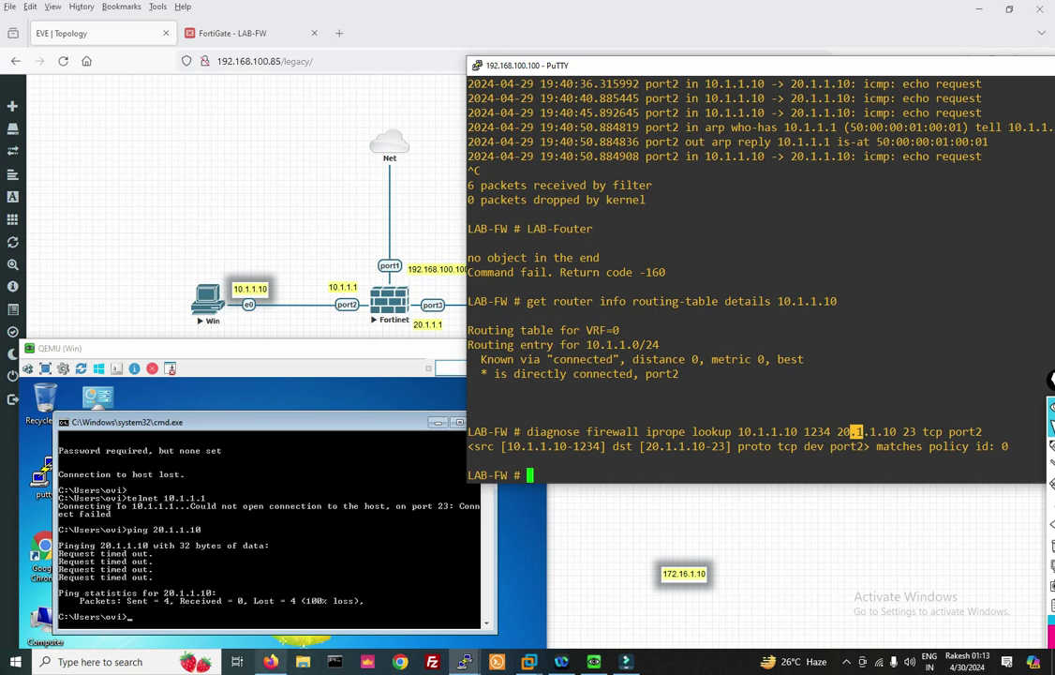
Switch to the FortiGate web interface, extend the session, and start creating a new firewall policy
{"action": "left_click", "coordinate": [270, 661]}
{"action": "left_click", "coordinate": [232, 33]}
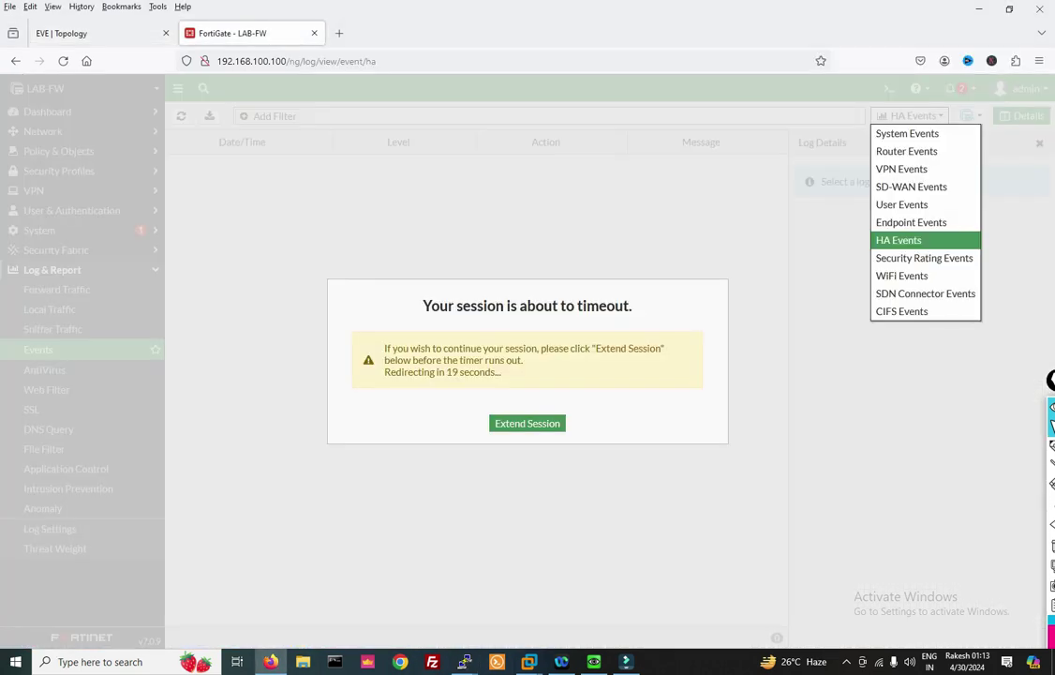
{"action": "left_click", "coordinate": [527, 423]}
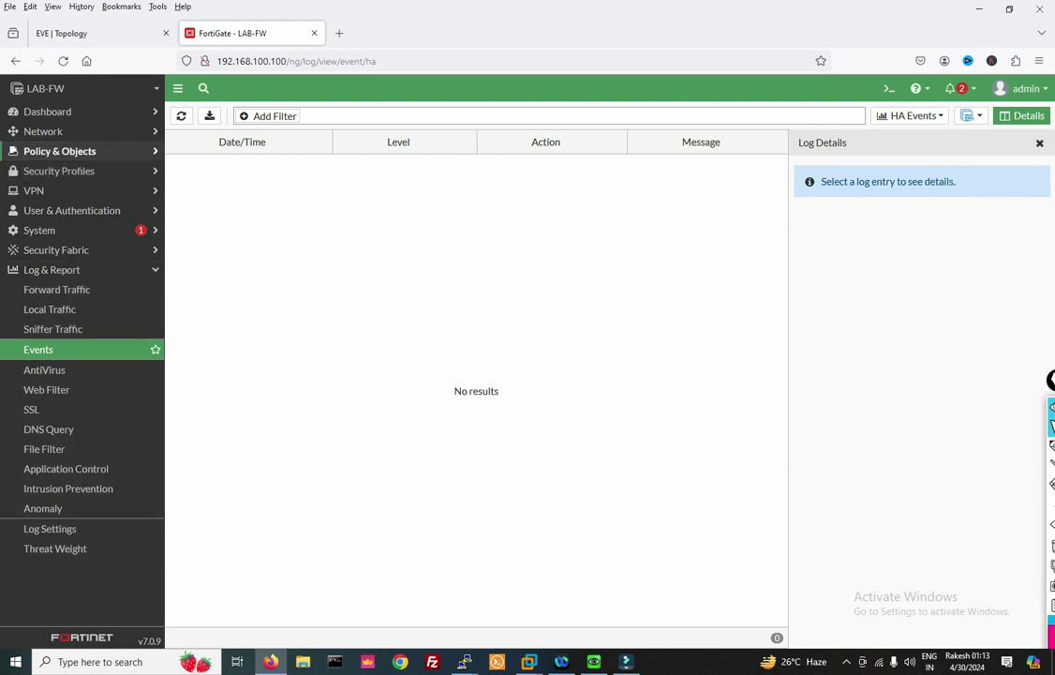
{"action": "left_click", "coordinate": [59, 151]}
{"action": "left_click", "coordinate": [54, 170]}
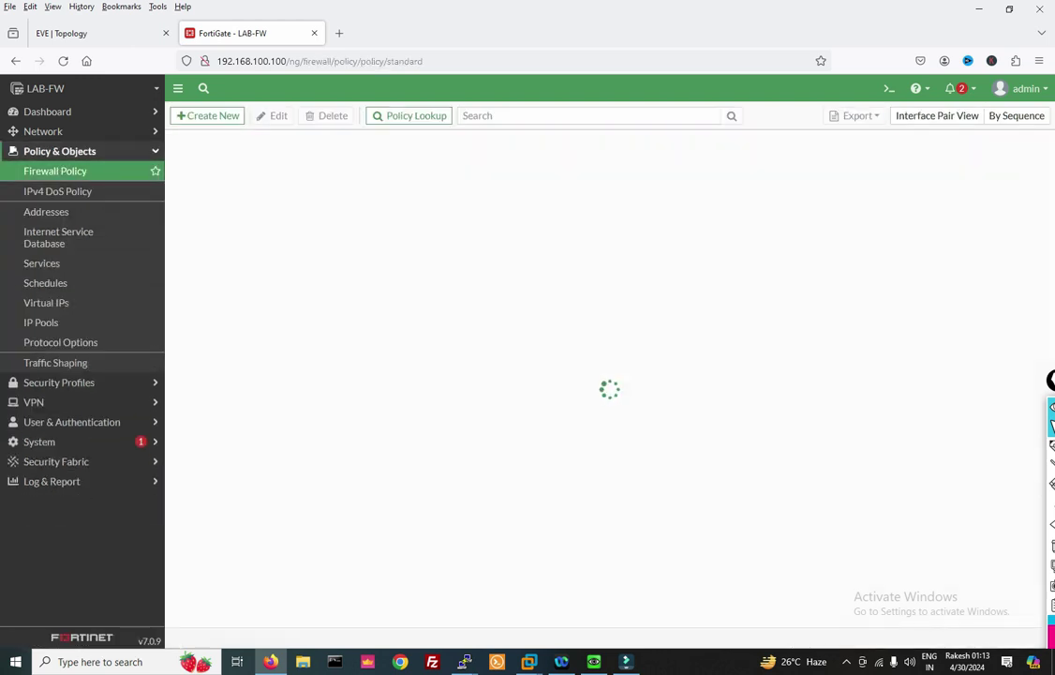
{"action": "left_click", "coordinate": [207, 115]}
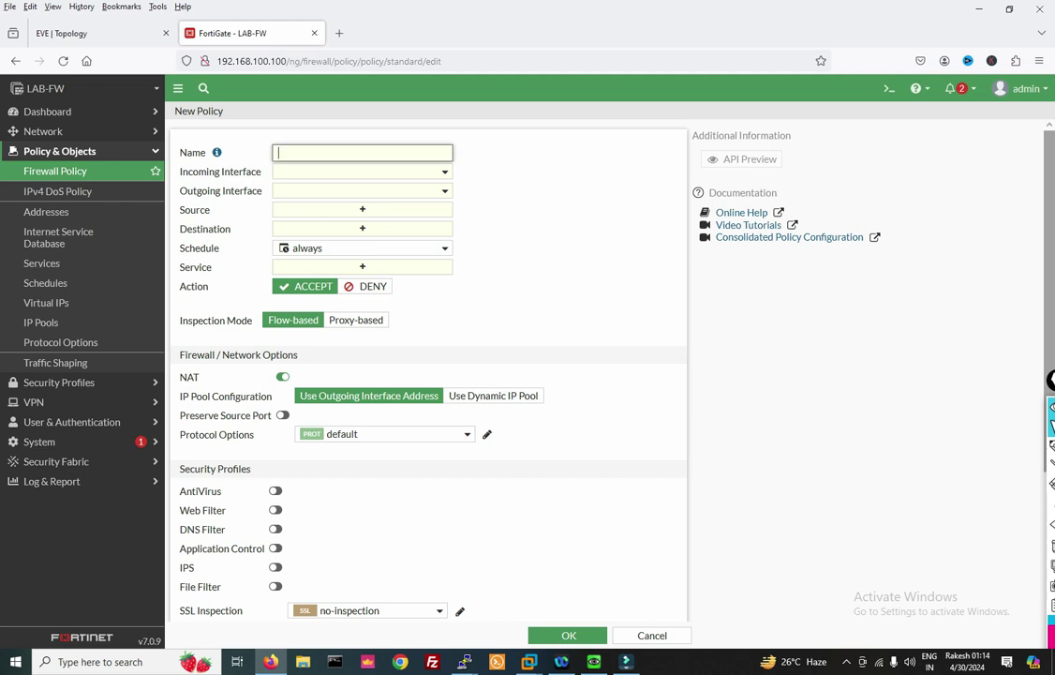
Name the policy LAN- DMZ with port2 as the incoming interface and port3 as the outgoing interface
{"action": "type", "text": "LAN- DMZ"}
{"action": "left_click", "coordinate": [362, 172]}
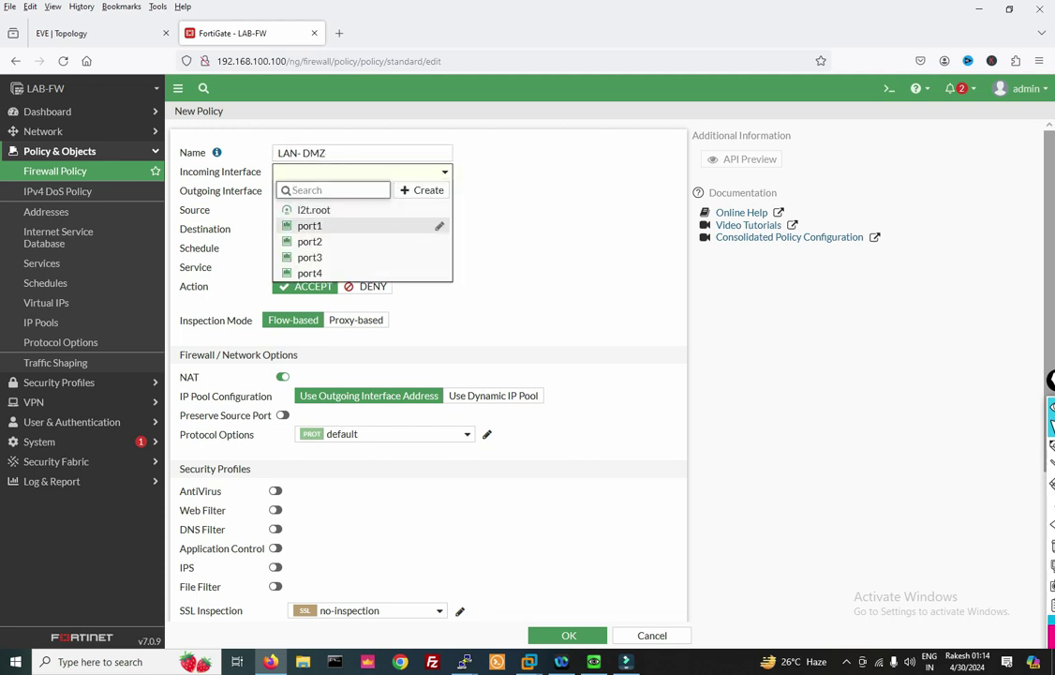
{"action": "left_click", "coordinate": [310, 241]}
{"action": "left_click", "coordinate": [361, 190]}
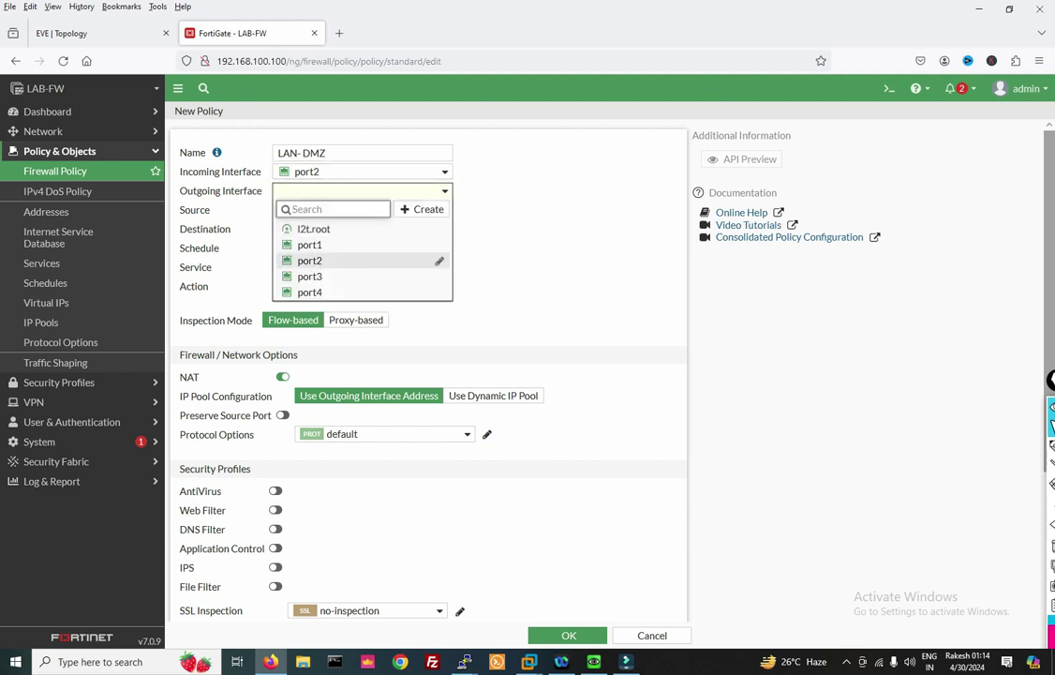
{"action": "left_click", "coordinate": [309, 276]}
Set the policy's source to LAN_10.1.1.0/24 and its destination to DMZ1, checking the addressing against the EVE topology
{"action": "left_click", "coordinate": [361, 209]}
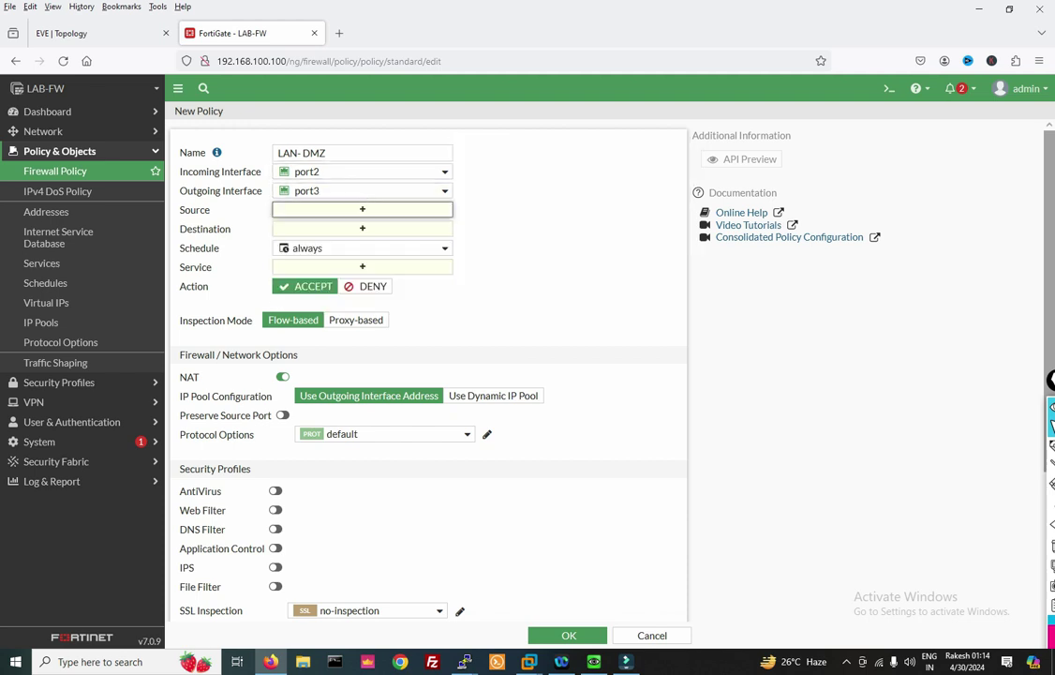
{"action": "left_click", "coordinate": [548, 309]}
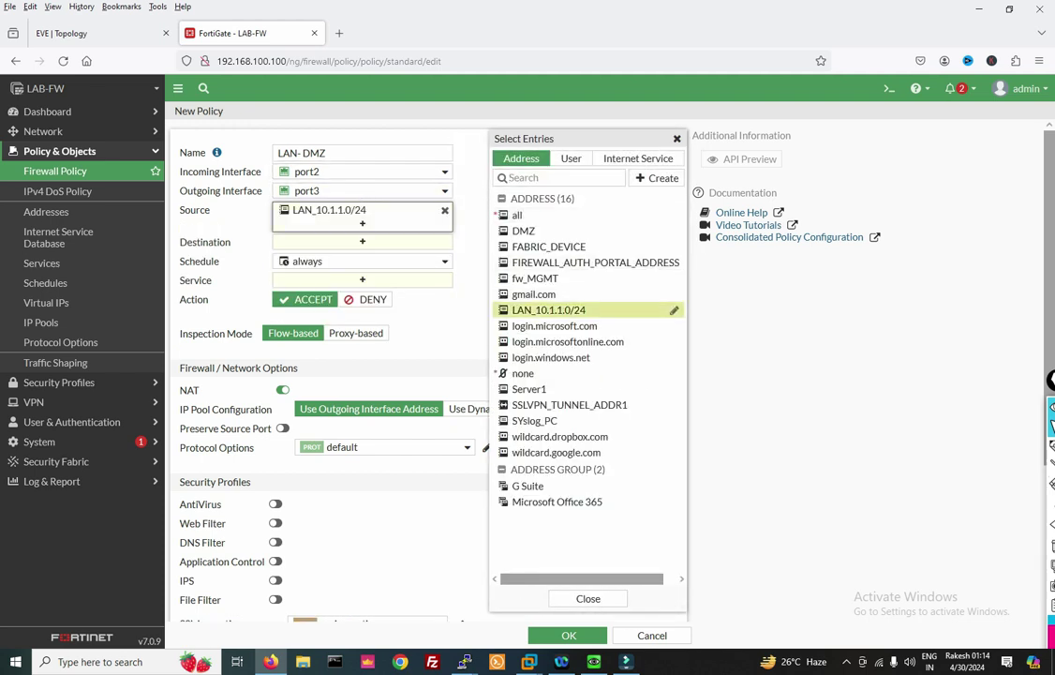
{"action": "left_click", "coordinate": [361, 241]}
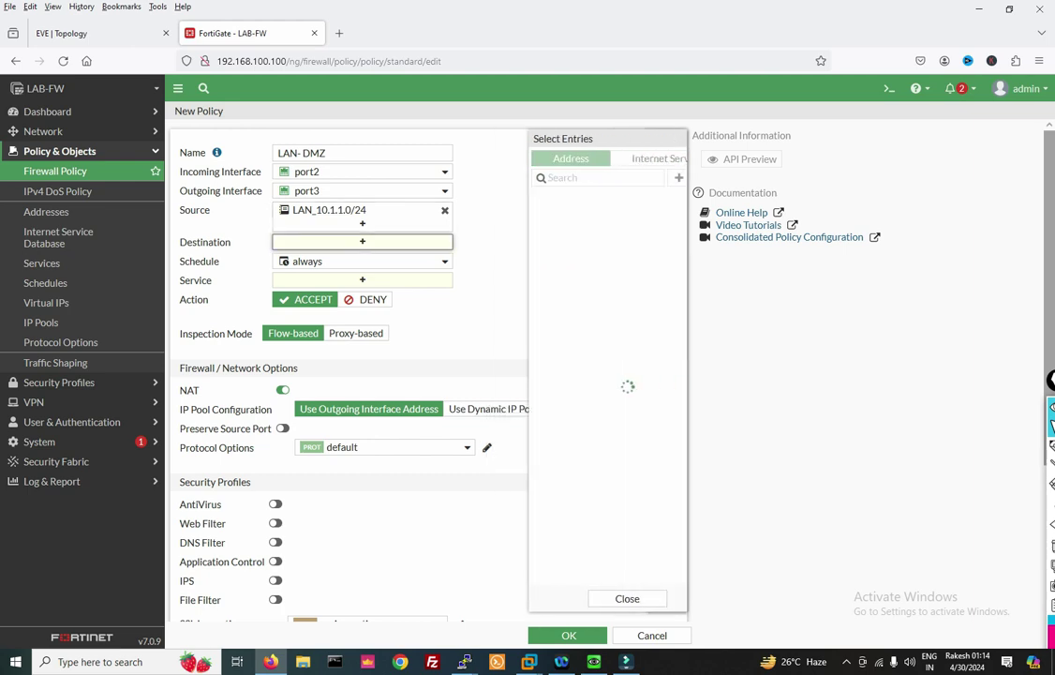
{"action": "left_click", "coordinate": [526, 246]}
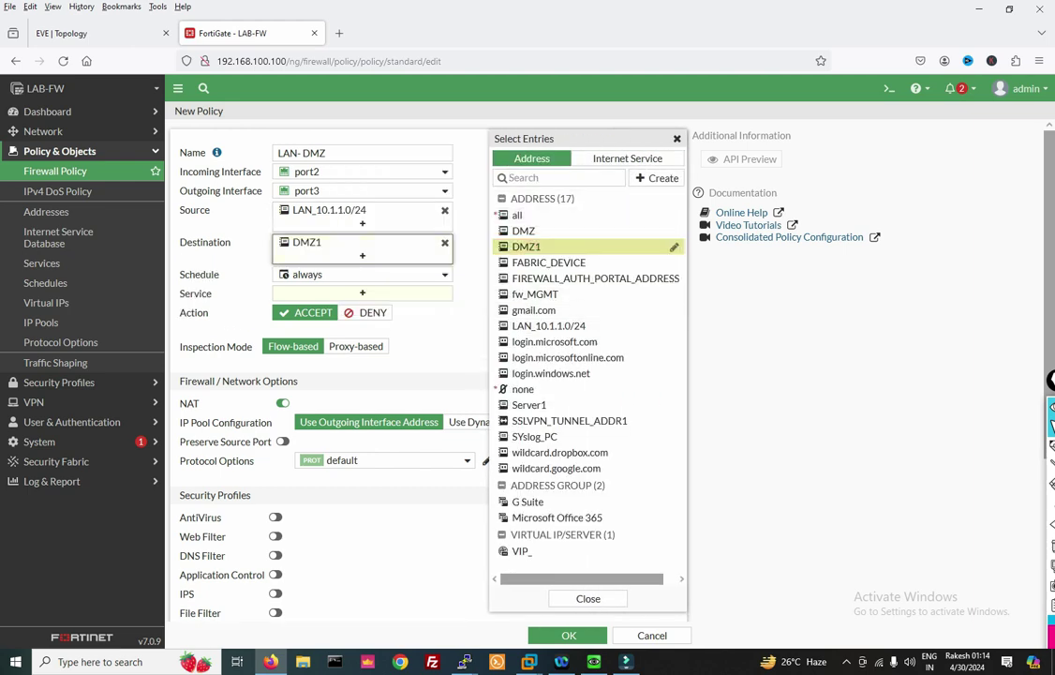
{"action": "left_click", "coordinate": [91, 33]}
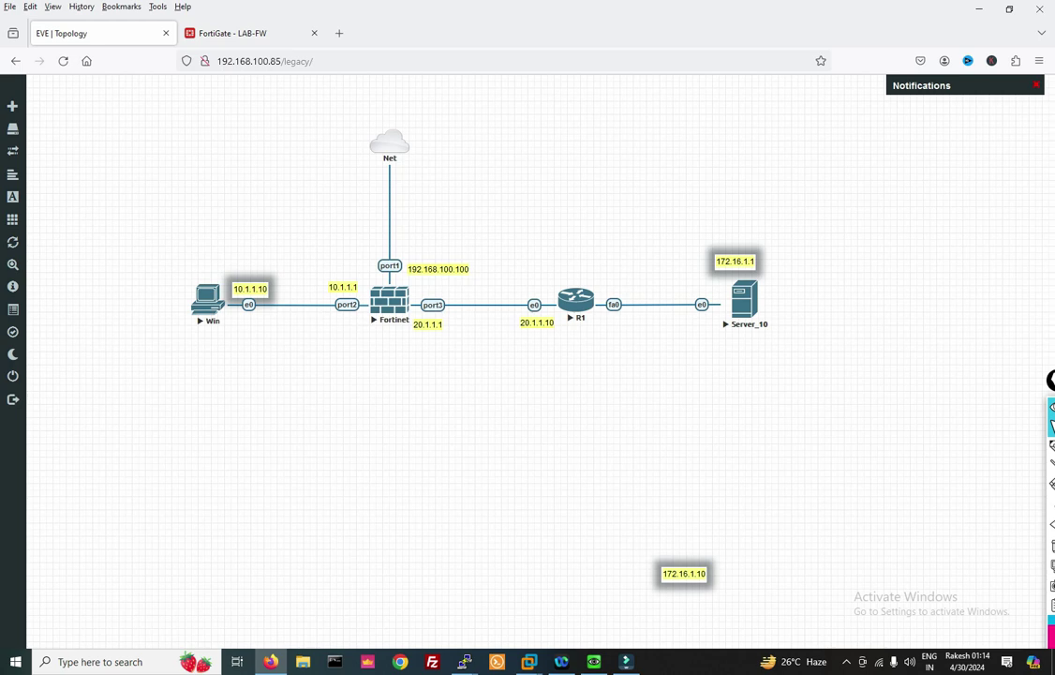
{"action": "left_click", "coordinate": [248, 33]}
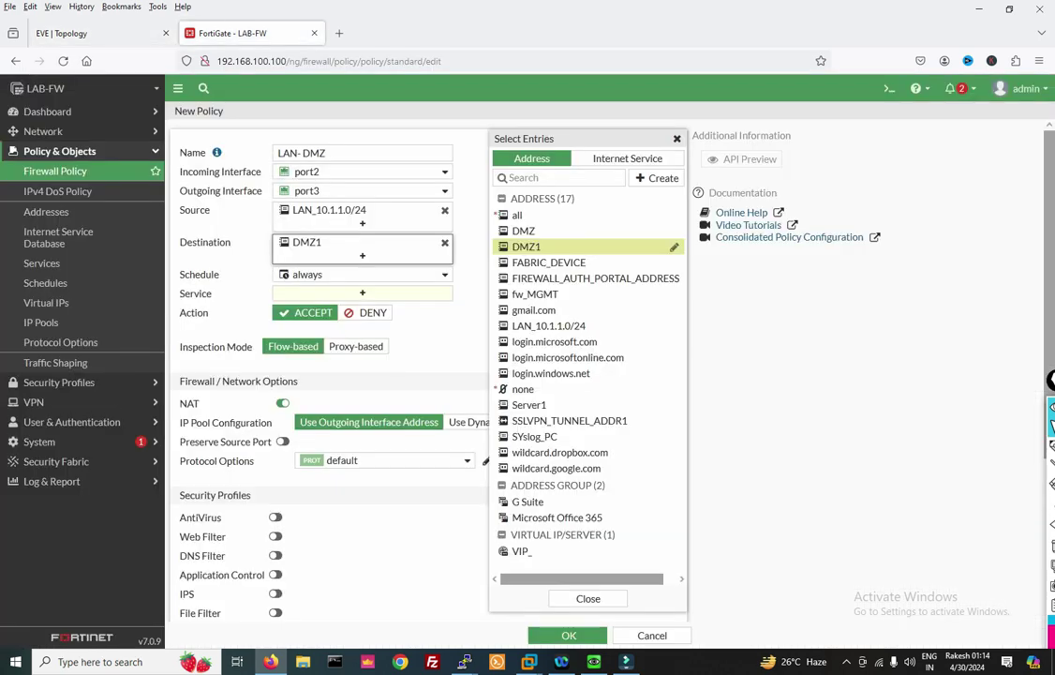
{"action": "left_click", "coordinate": [588, 598]}
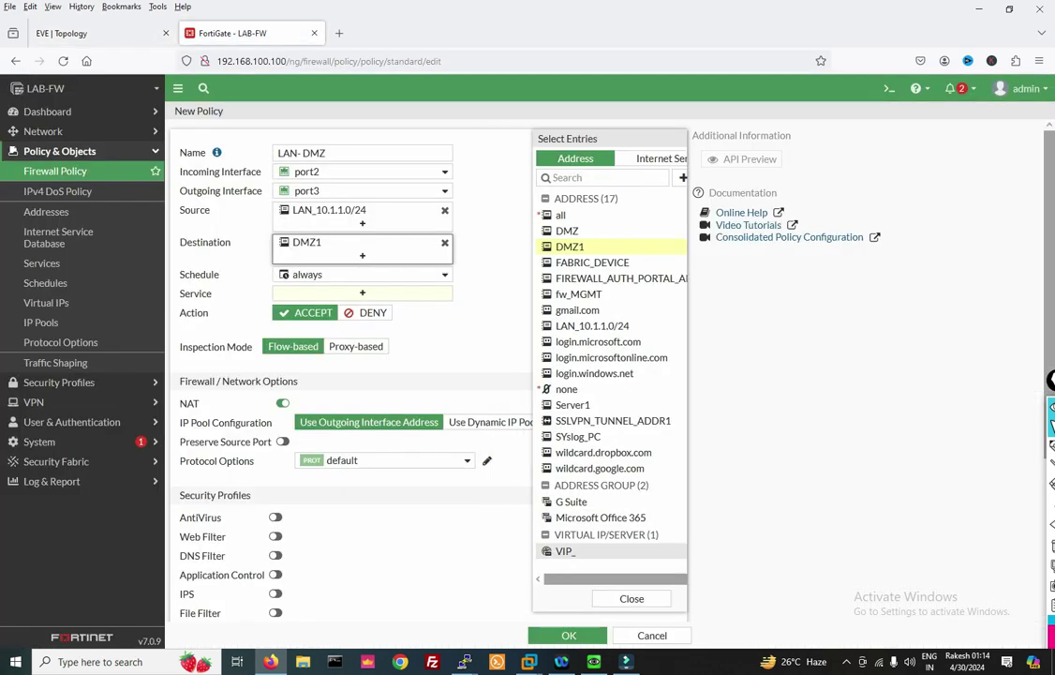
Set the policy's service to ALL and disable NAT
{"action": "left_click", "coordinate": [361, 293]}
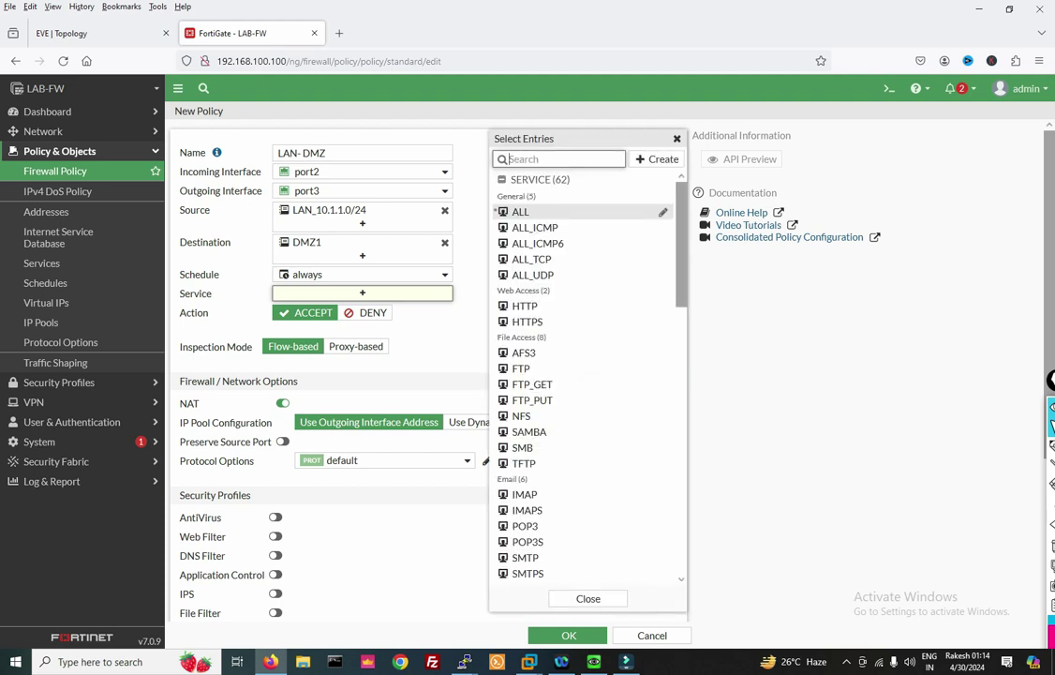
{"action": "left_click", "coordinate": [562, 211]}
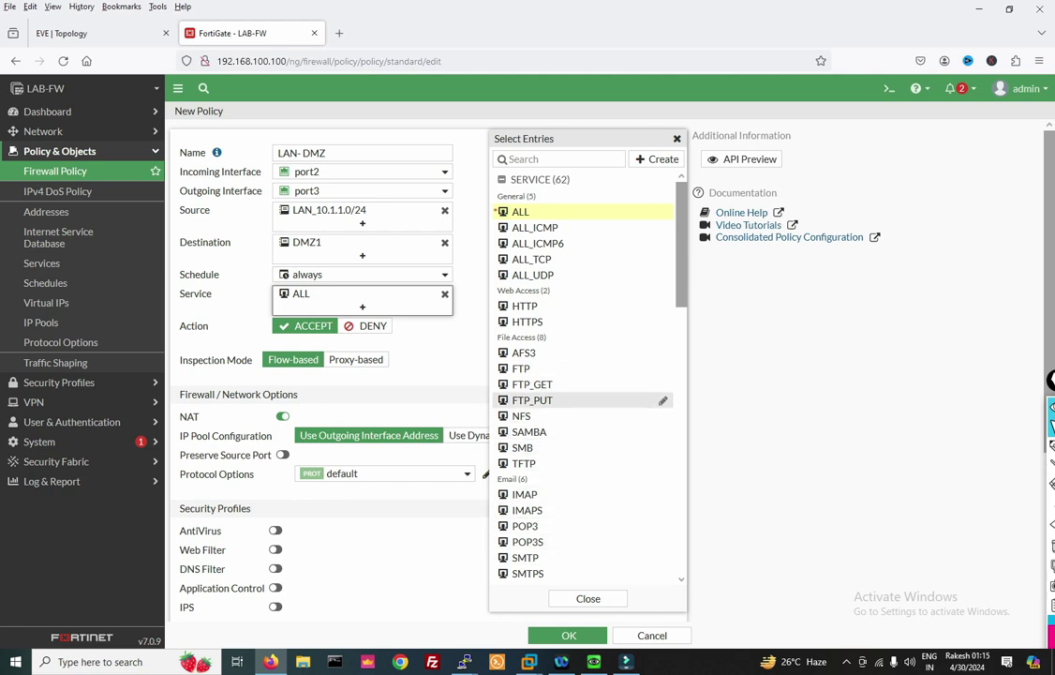
{"action": "left_click", "coordinate": [282, 416]}
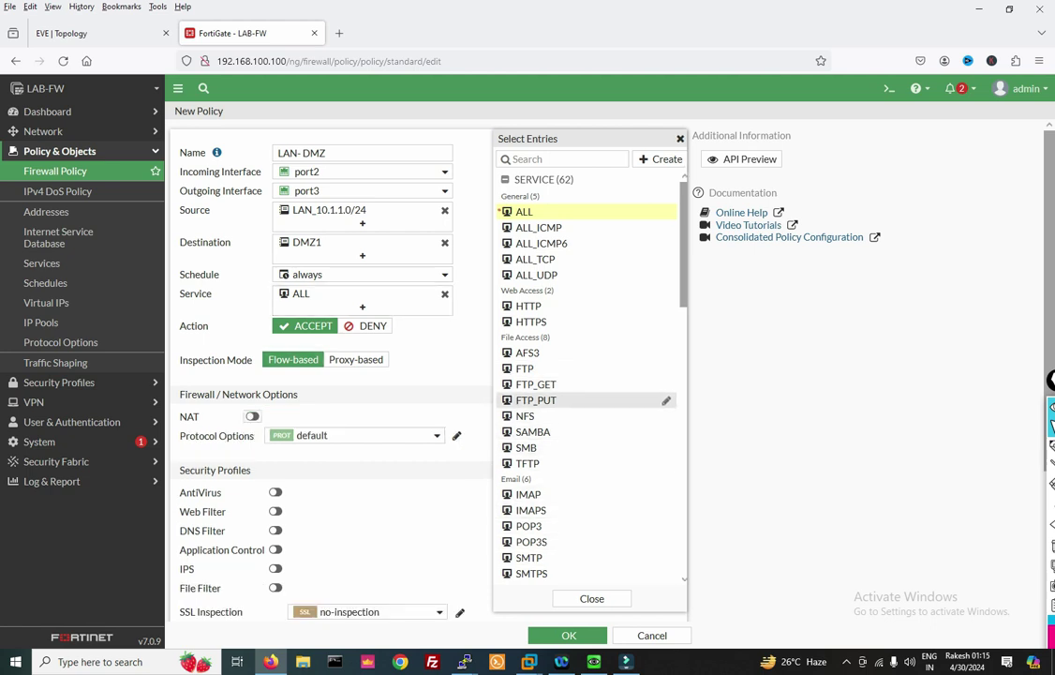
Log all sessions for allowed traffic and save the LAN- DMZ policy
{"action": "scroll", "coordinate": [428, 375], "scroll_direction": "down", "scroll_amount": 2}
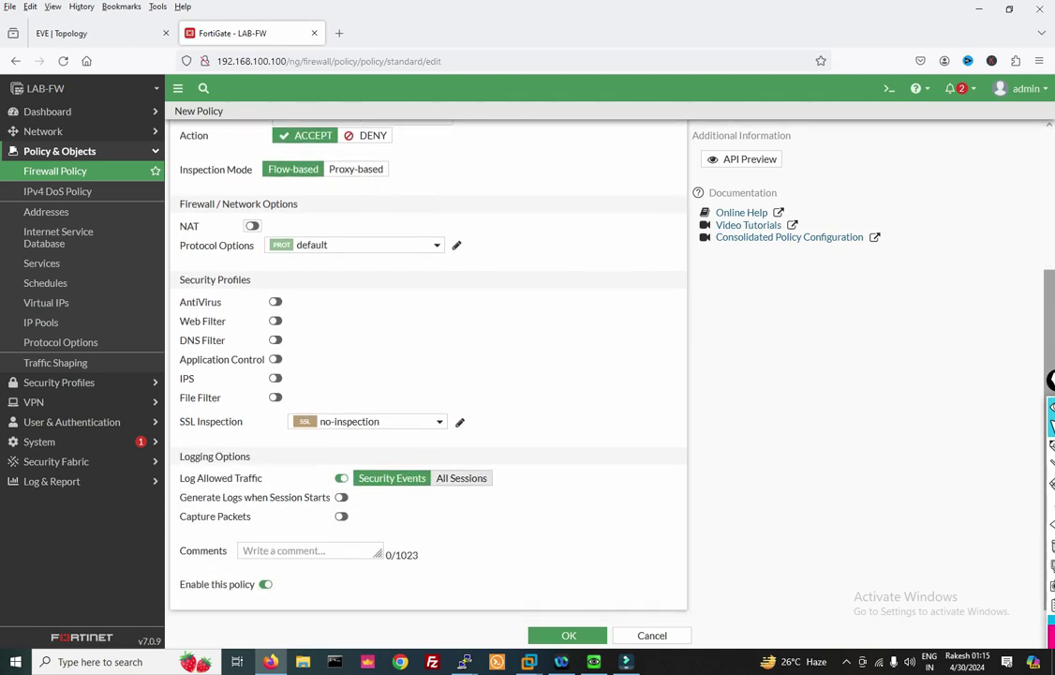
{"action": "left_click", "coordinate": [461, 478]}
{"action": "key", "text": "Return"}
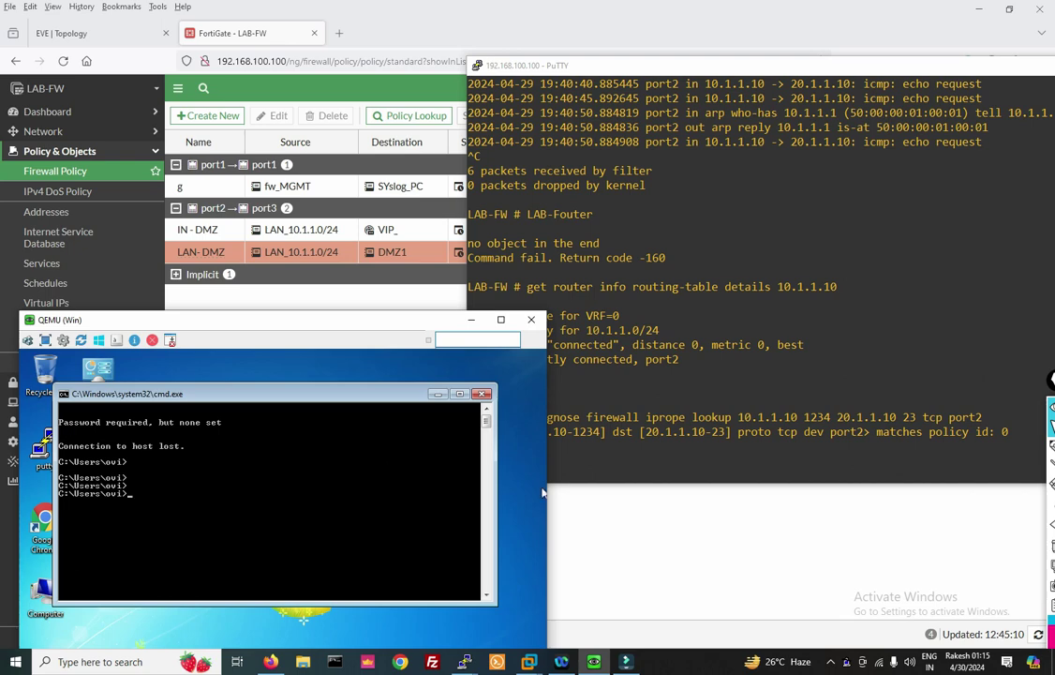
Switch to the PuTTY session and rerun the policy lookup from 10.1.1.10 to 20.1.1.10 on TCP port 23
{"action": "key", "text": "alt+Tab"}
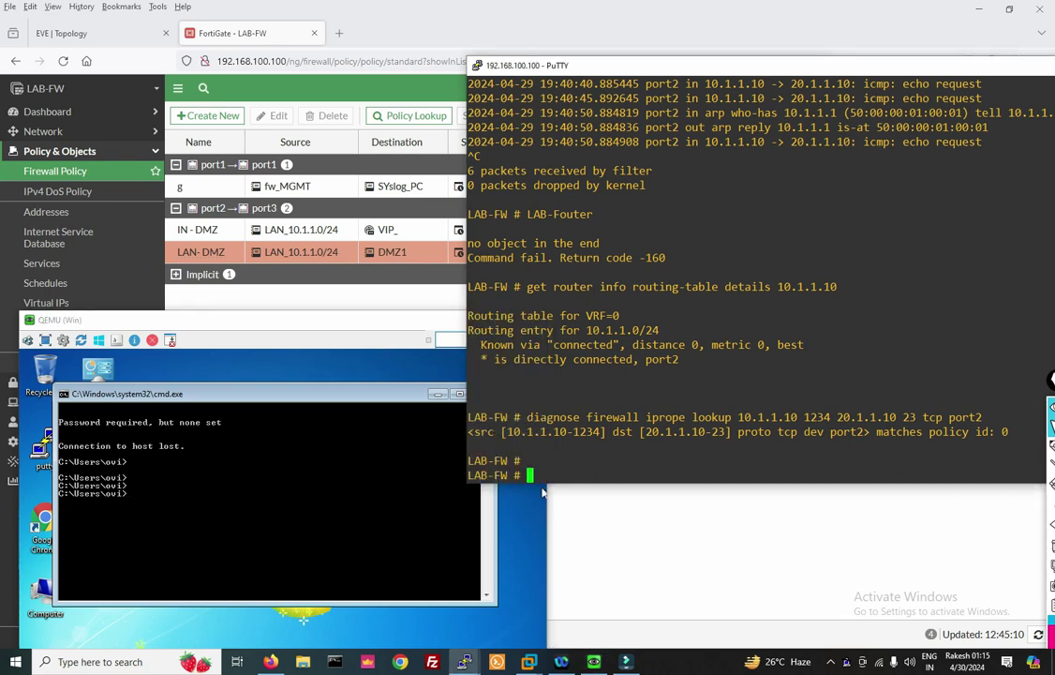
{"action": "key", "text": "Up"}
{"action": "key", "text": "Return"}
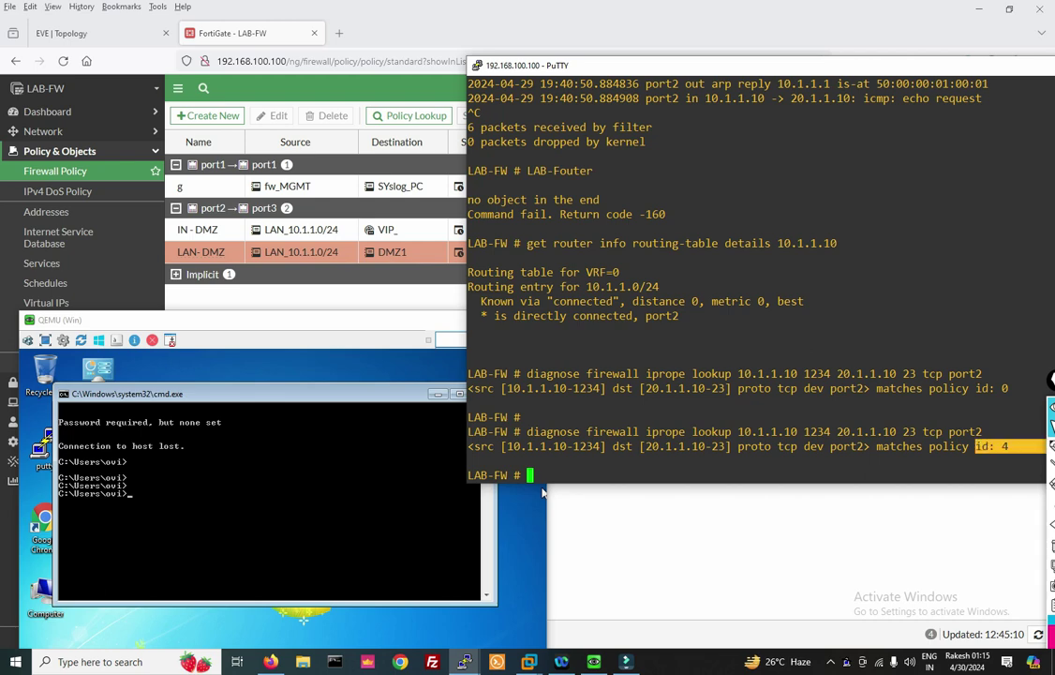
Prepare telnet 20.1.1.10 in the Windows client's command prompt and start diagnose sniffer packet any 'host 10.1.1.10' 4 0 a in PuTTY
{"action": "left_click", "coordinate": [278, 500]}
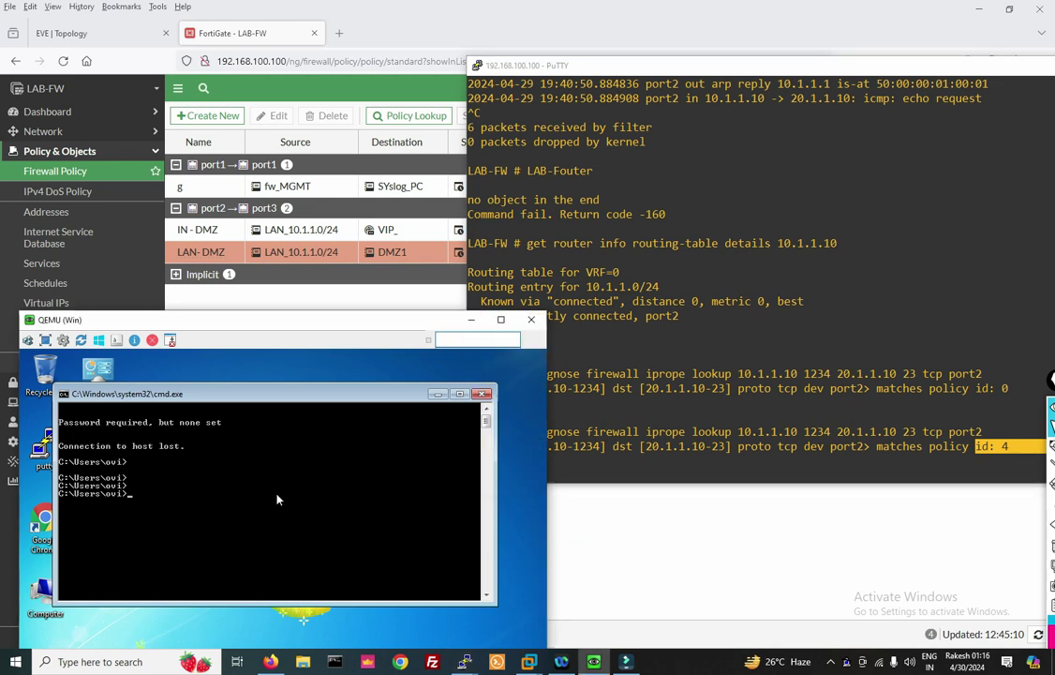
{"action": "key", "text": "Up"}
{"action": "left_click", "coordinate": [545, 478]}
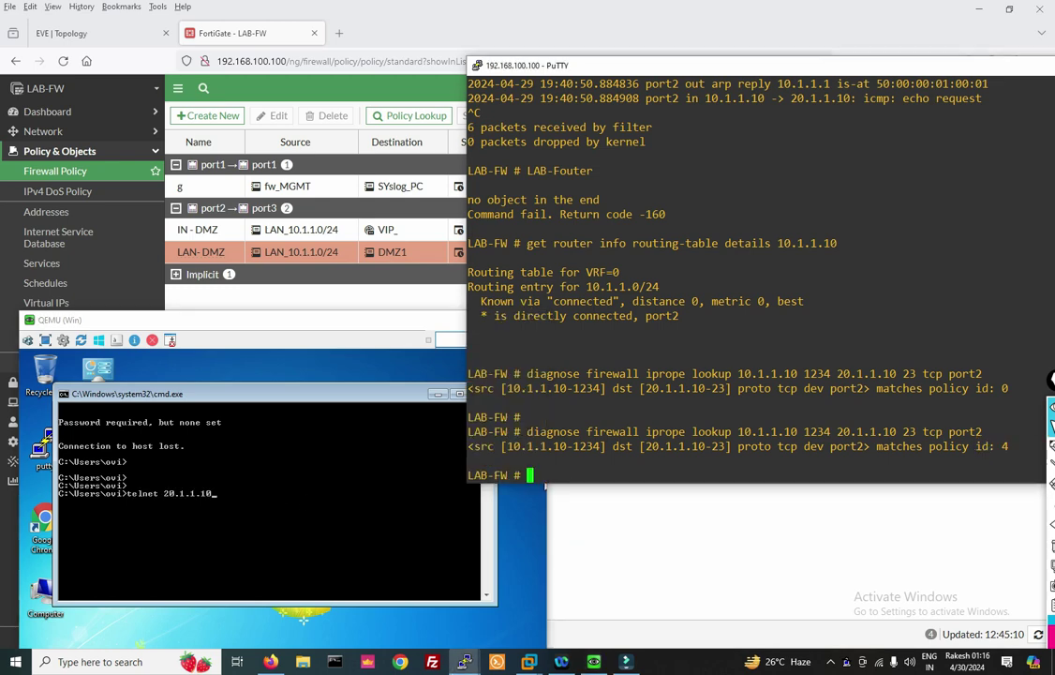
{"action": "key", "text": "Up"}
{"action": "key", "text": "Up"}
{"action": "key", "text": "Up"}
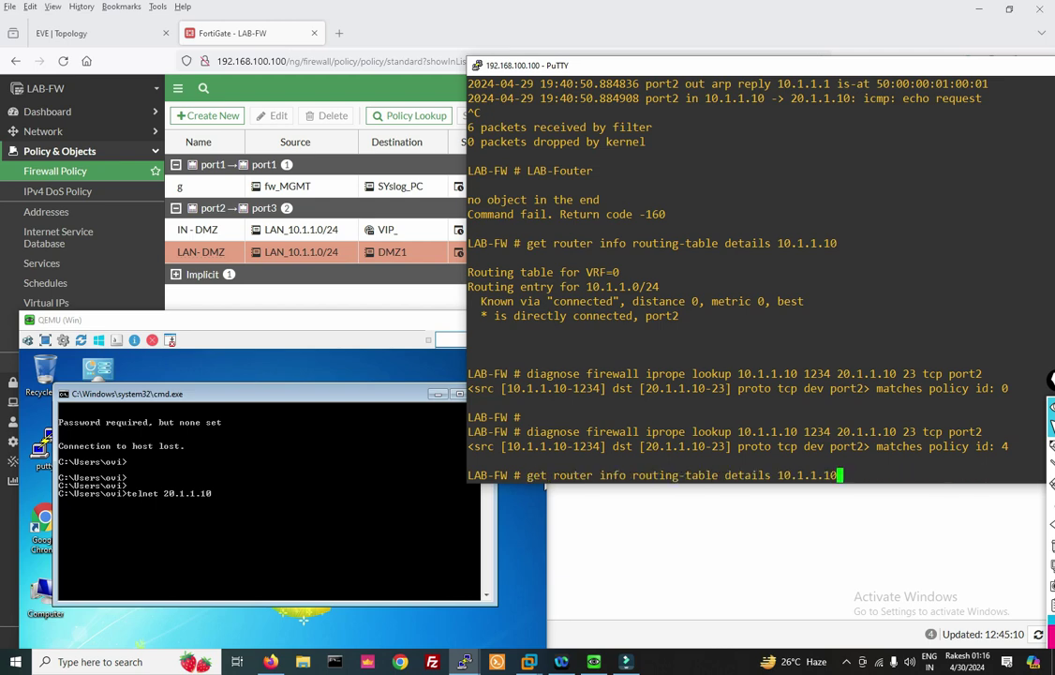
{"action": "key", "text": "Up"}
{"action": "key", "text": "Up"}
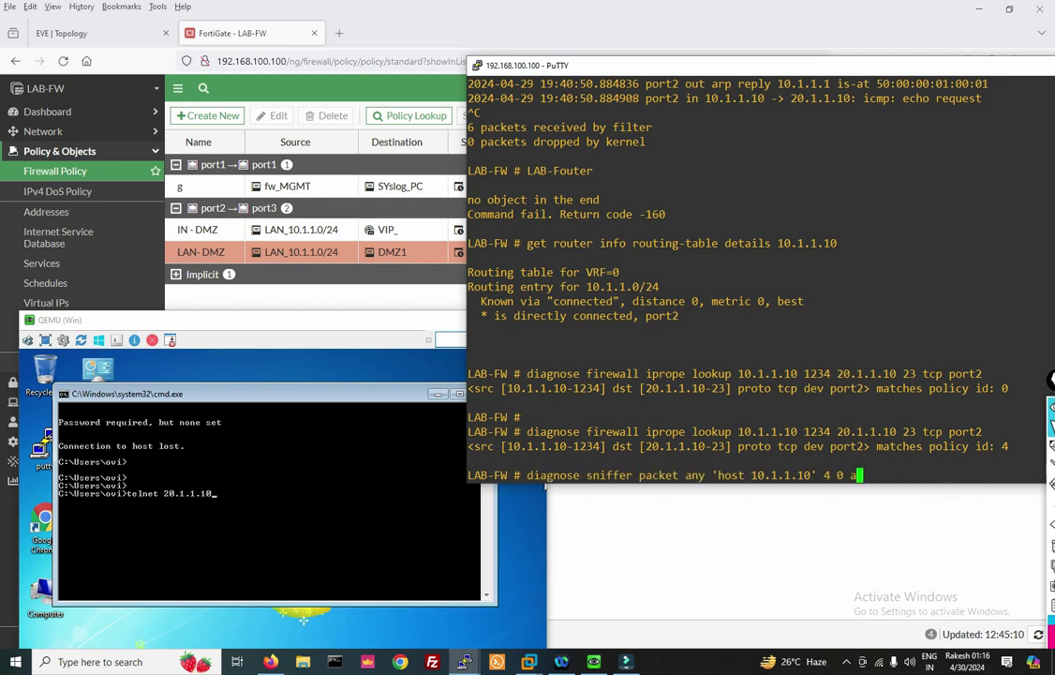
{"action": "key", "text": "Return"}
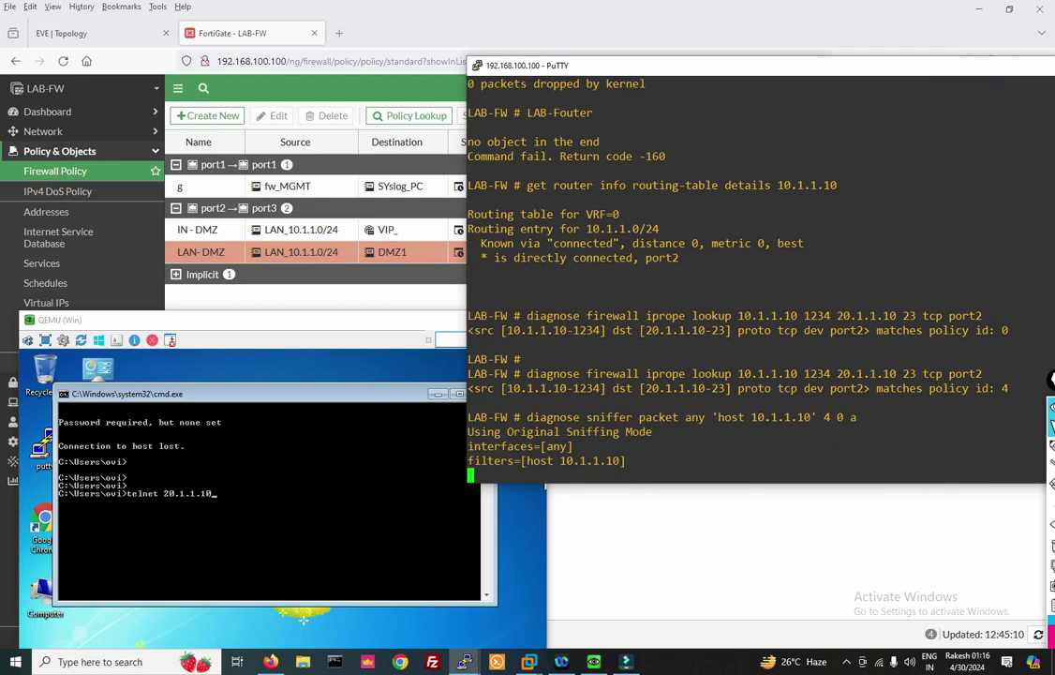
Run the prepared telnet to 20.1.1.10 from the Windows client and return to the sniffer output in PuTTY
{"action": "left_click", "coordinate": [219, 506]}
{"action": "key", "text": "Return"}
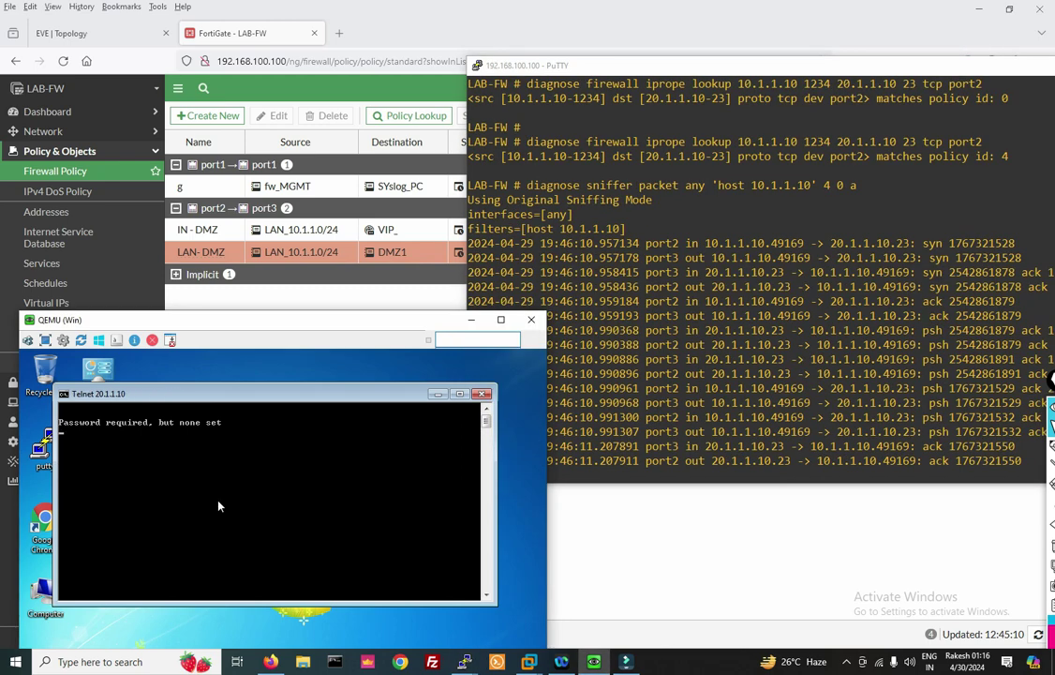
{"action": "left_click", "coordinate": [600, 457]}
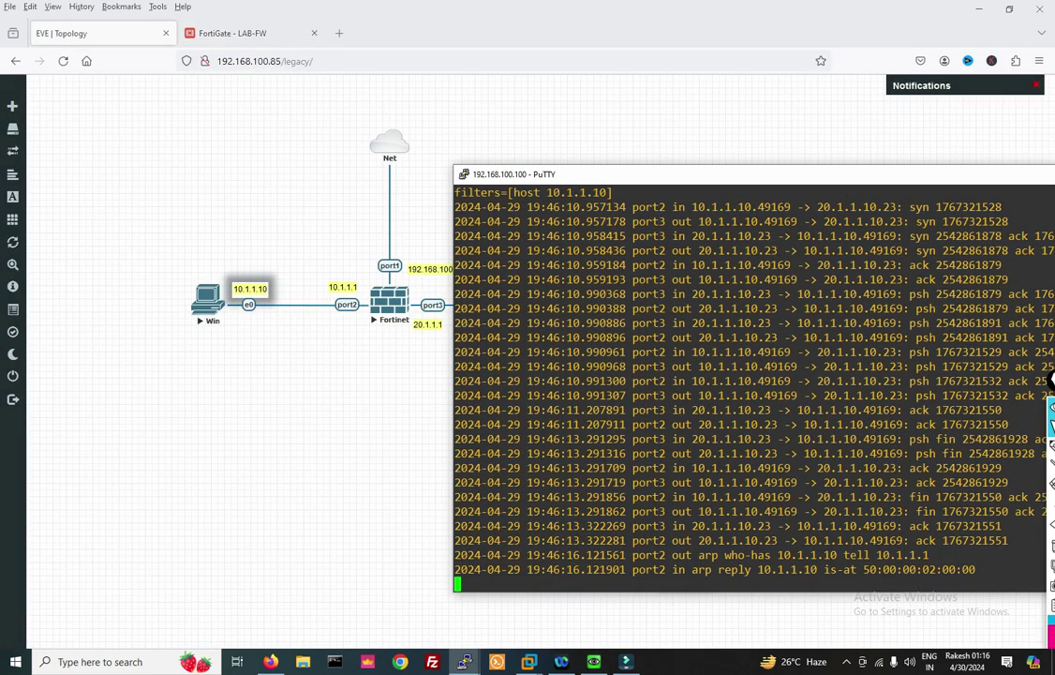
Examine the source and destination addresses and ports of the first SYN packet in the sniffer output
{"action": "left_click_drag", "start_coordinate": [692, 207], "coordinate": [764, 207]}
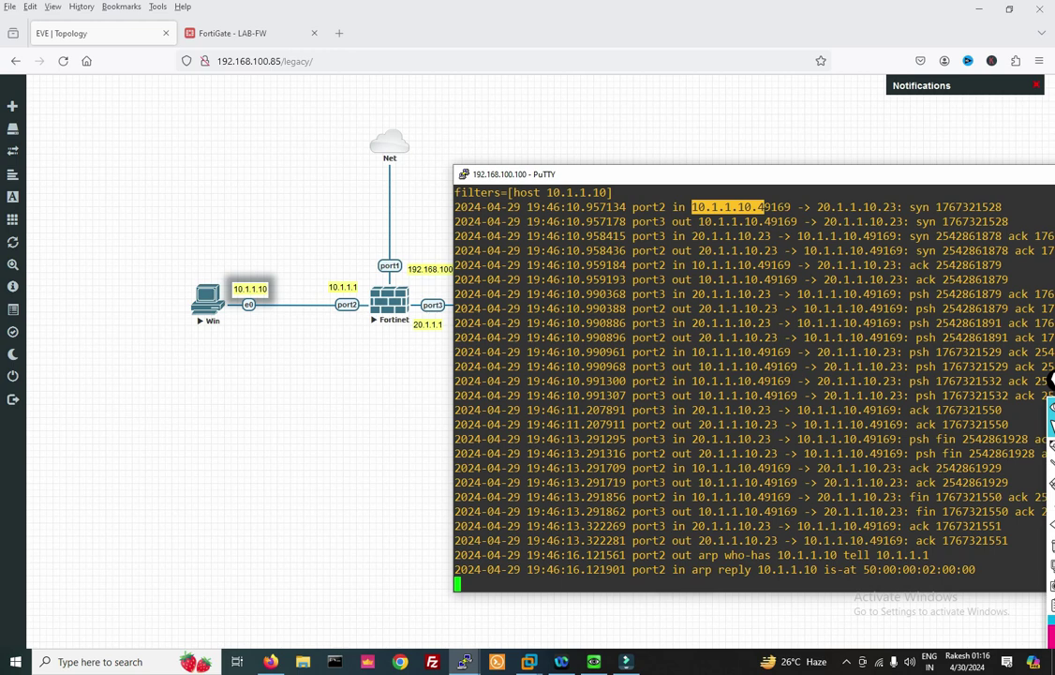
{"action": "left_click_drag", "start_coordinate": [817, 207], "coordinate": [896, 207]}
{"action": "left_click", "coordinate": [889, 207]}
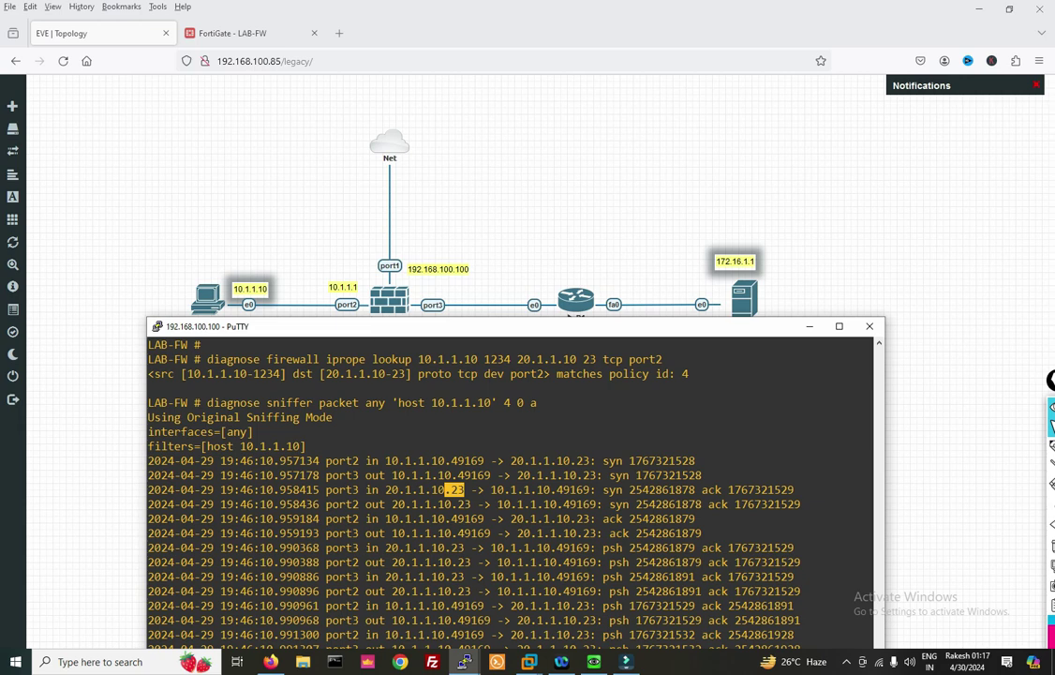
Examine the SYN-ACK reply lines for port3 in and port2 out in the sniffer output, and minimize PuTTY to return to the topology
{"action": "left_click_drag", "start_coordinate": [590, 489], "coordinate": [471, 460]}
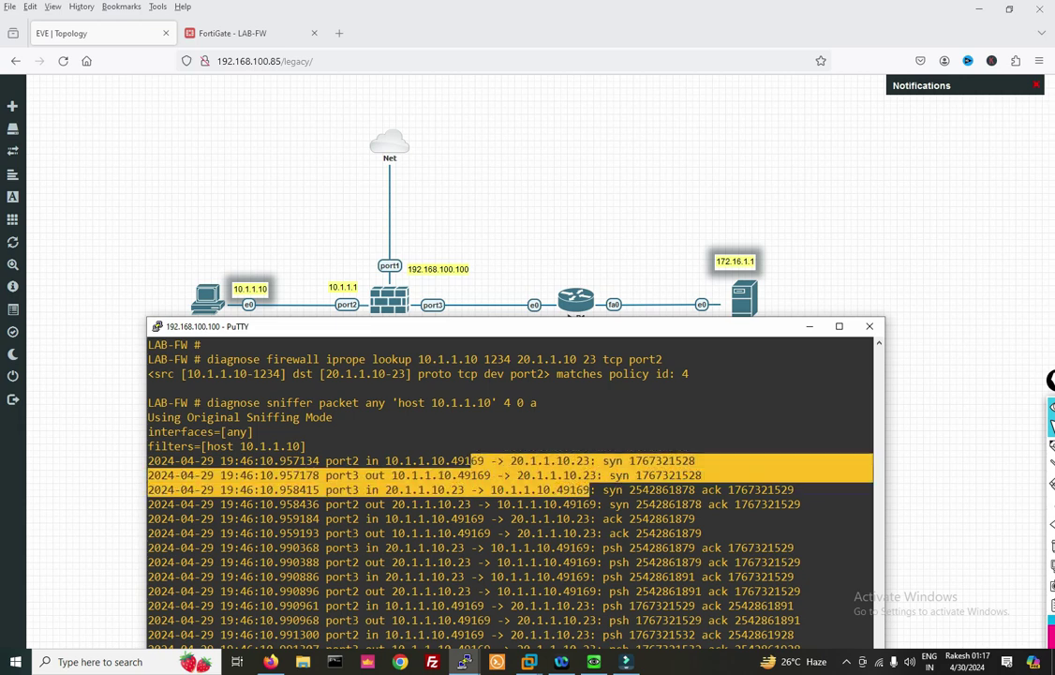
{"action": "left_click", "coordinate": [471, 460]}
{"action": "left_click_drag", "start_coordinate": [555, 490], "coordinate": [523, 489]}
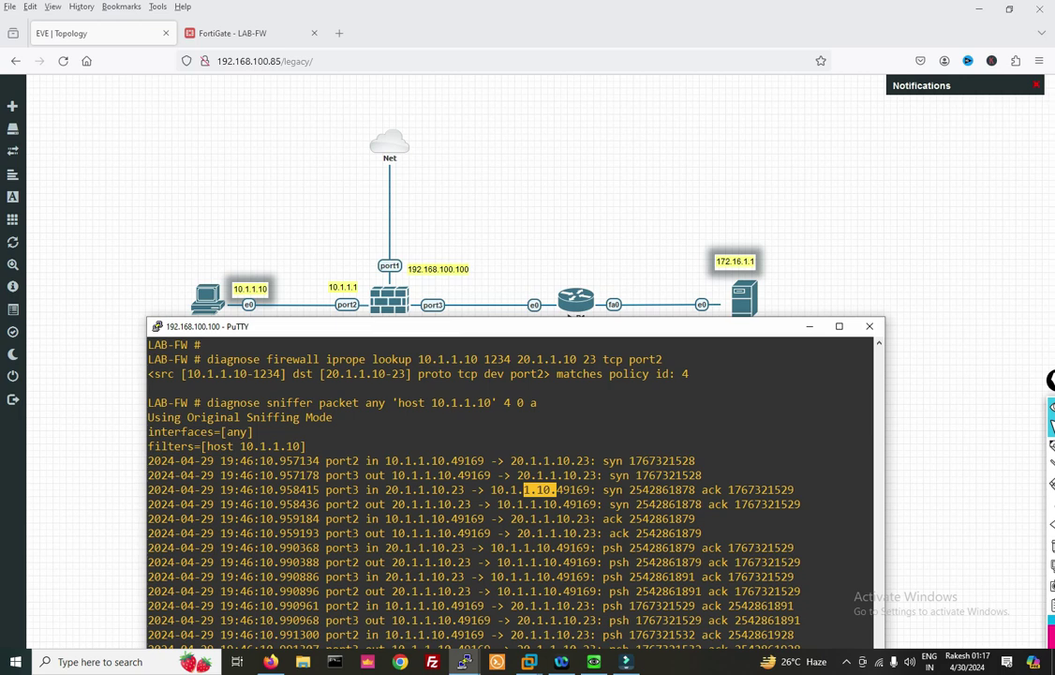
{"action": "left_click_drag", "start_coordinate": [603, 489], "coordinate": [780, 489]}
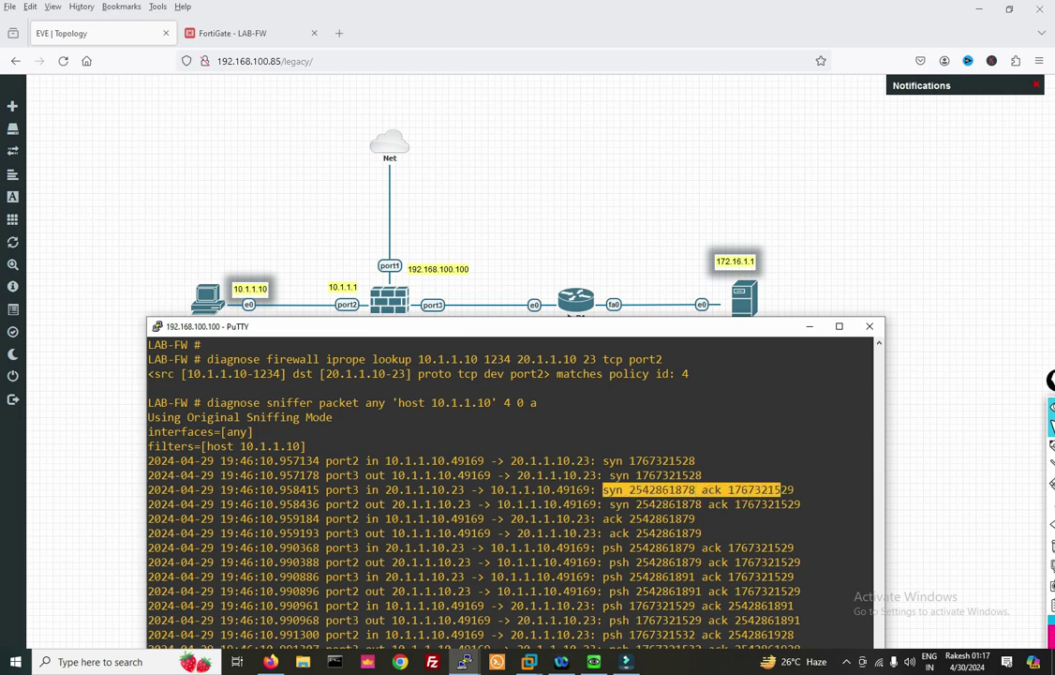
{"action": "left_click_drag", "start_coordinate": [609, 504], "coordinate": [662, 504]}
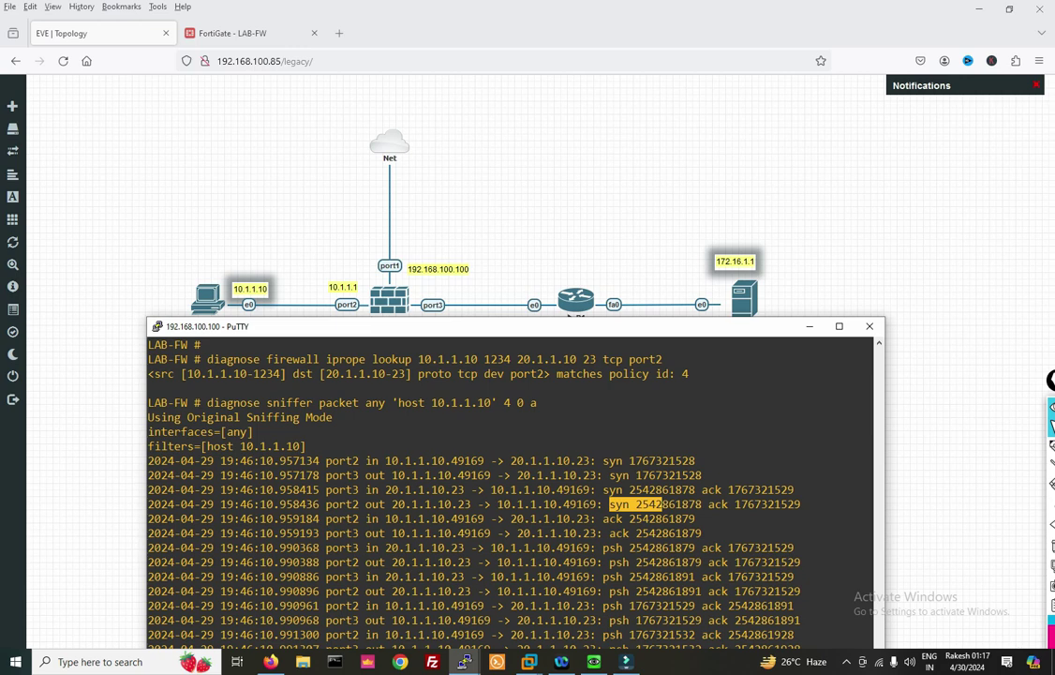
{"action": "left_click", "coordinate": [662, 504]}
{"action": "left_click_drag", "start_coordinate": [359, 489], "coordinate": [424, 489]}
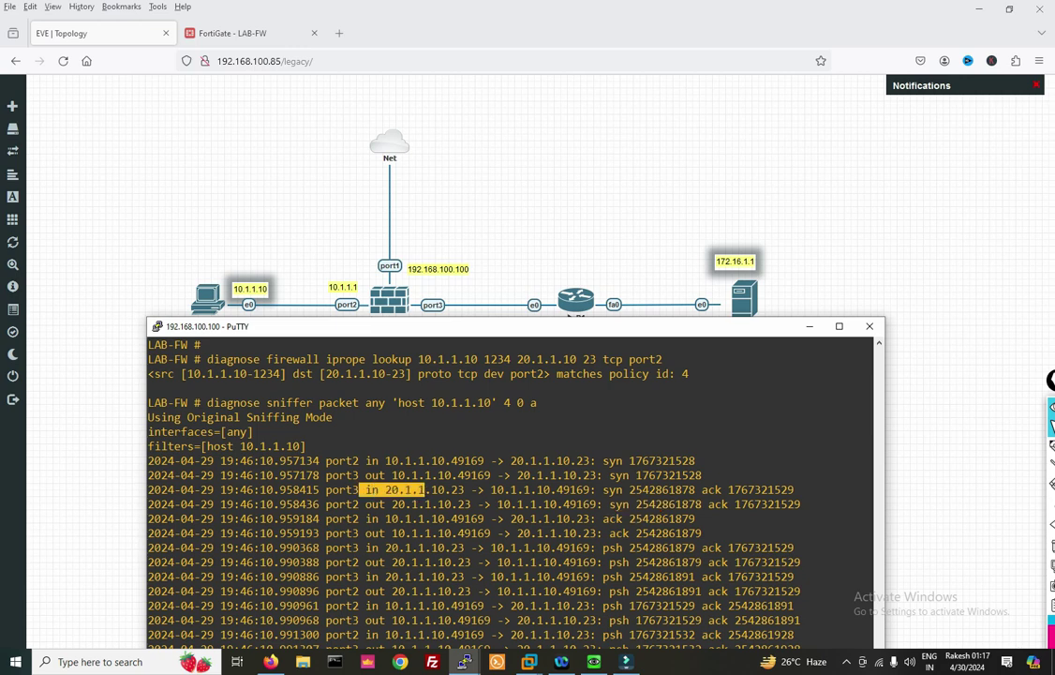
{"action": "left_click_drag", "start_coordinate": [358, 504], "coordinate": [405, 504]}
{"action": "left_click", "coordinate": [810, 326]}
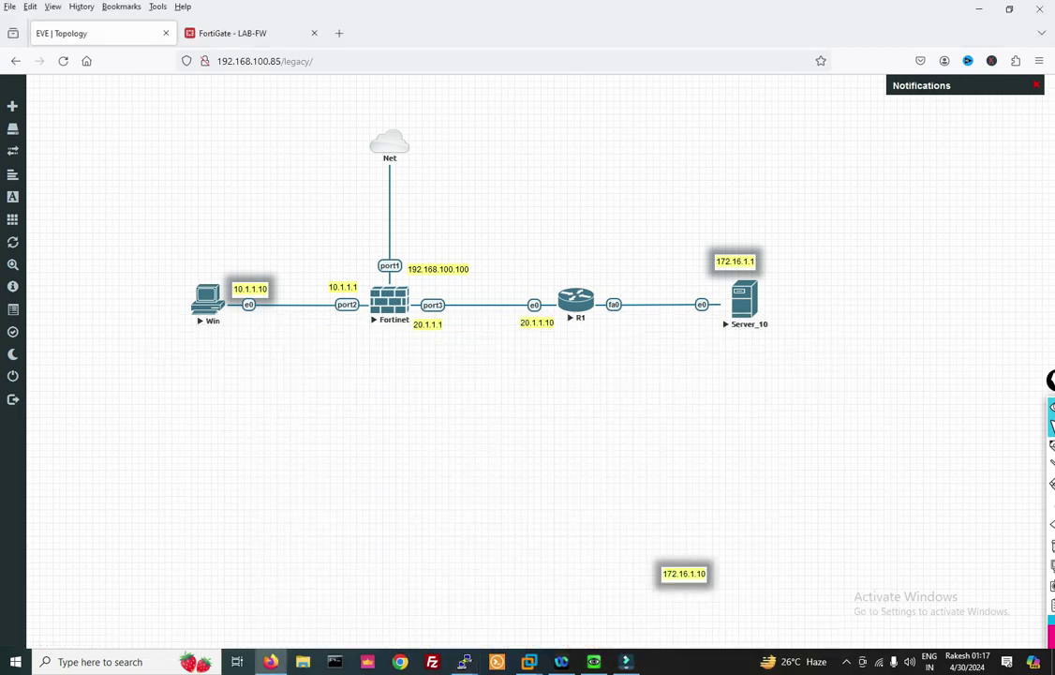